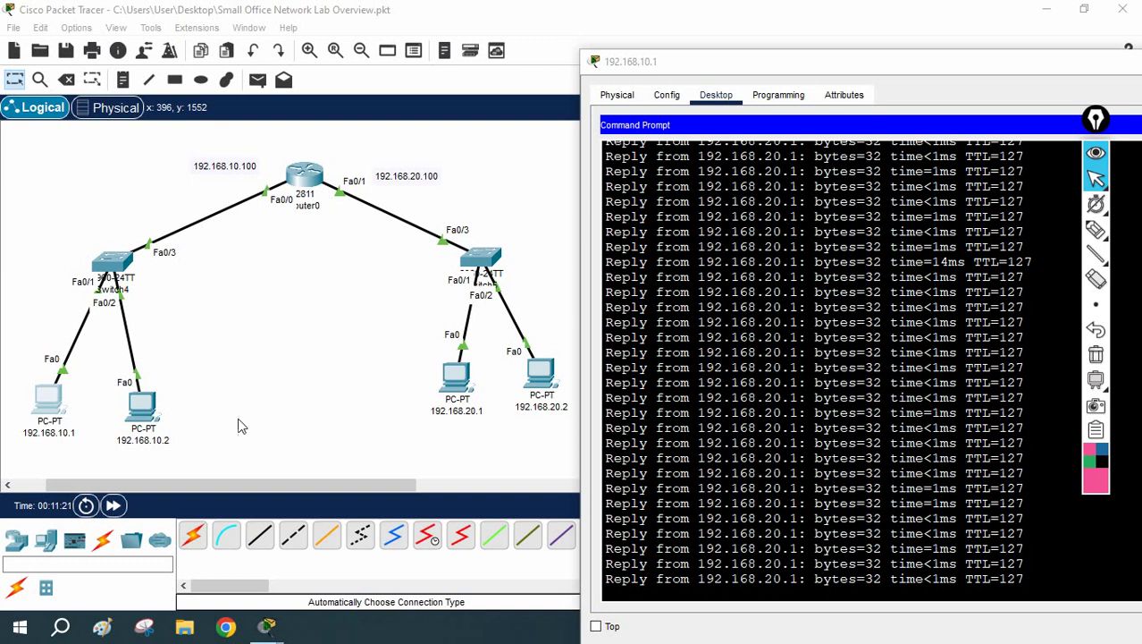
Place a 2811 router on the workspace and tidy the nearby 192.168.10.100 and 192.168.20.100 notes.
{"action": "left_click", "coordinate": [17, 539]}
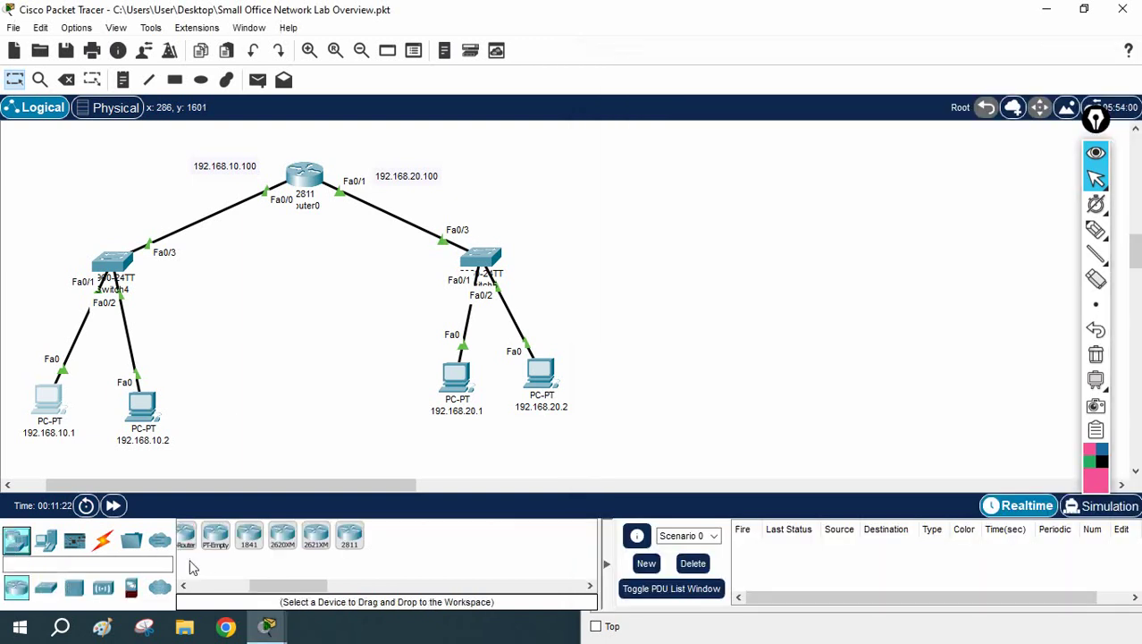
{"action": "left_click", "coordinate": [350, 534]}
{"action": "left_click", "coordinate": [597, 159]}
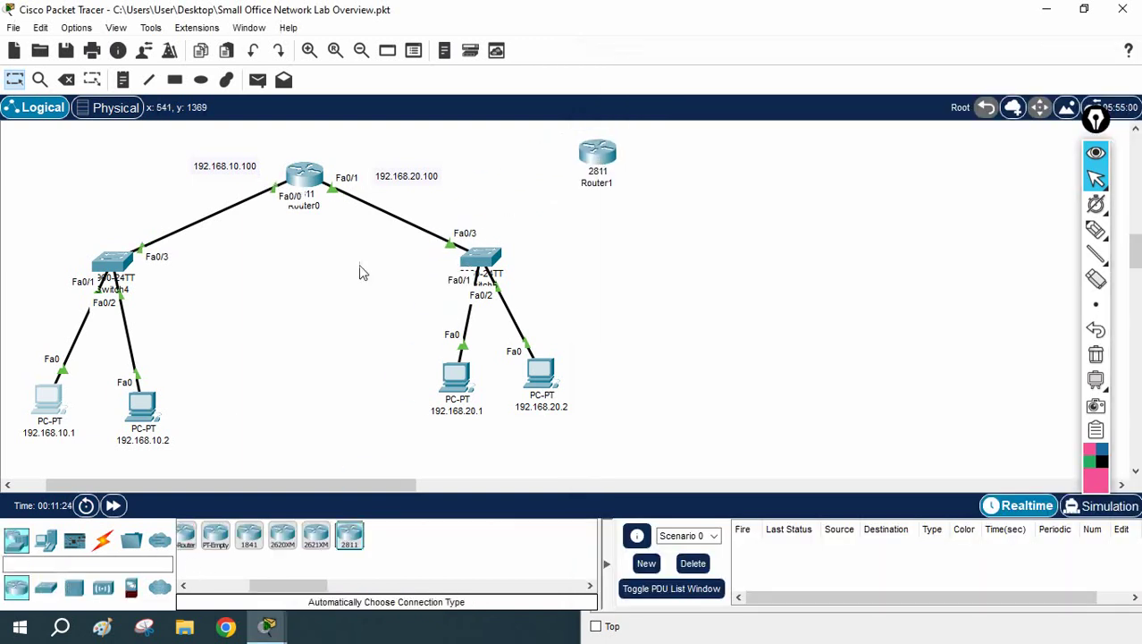
{"action": "left_click_drag", "start_coordinate": [229, 171], "coordinate": [220, 186]}
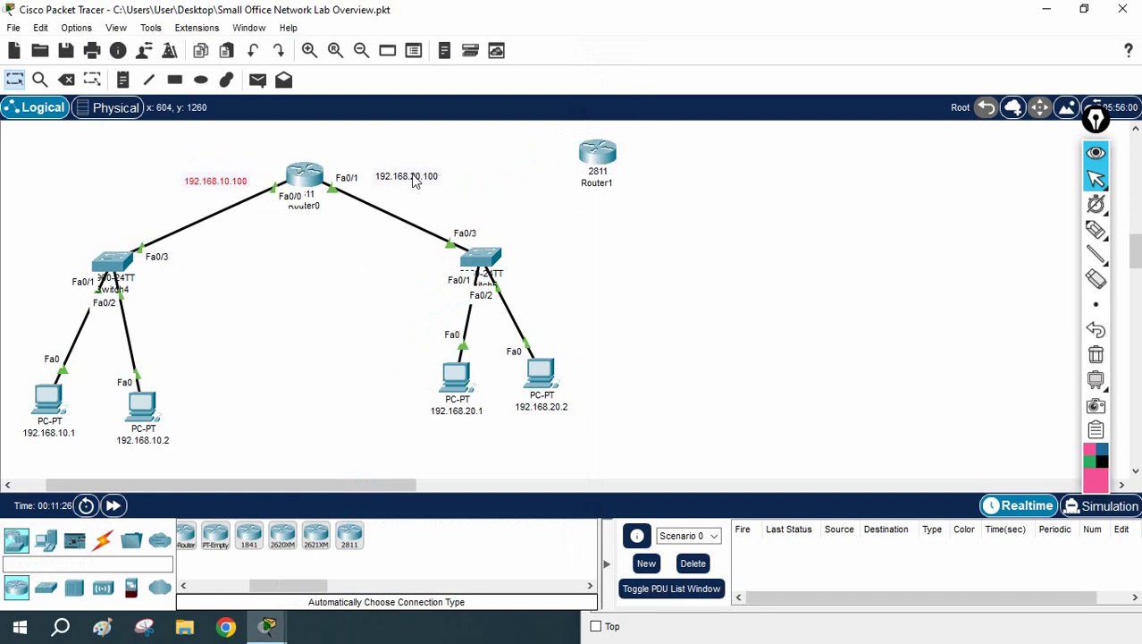
{"action": "left_click_drag", "start_coordinate": [410, 176], "coordinate": [408, 187]}
{"action": "left_click_drag", "start_coordinate": [574, 165], "coordinate": [517, 154]}
Rename the new router to ISP-Router.
{"action": "left_click", "coordinate": [544, 173]}
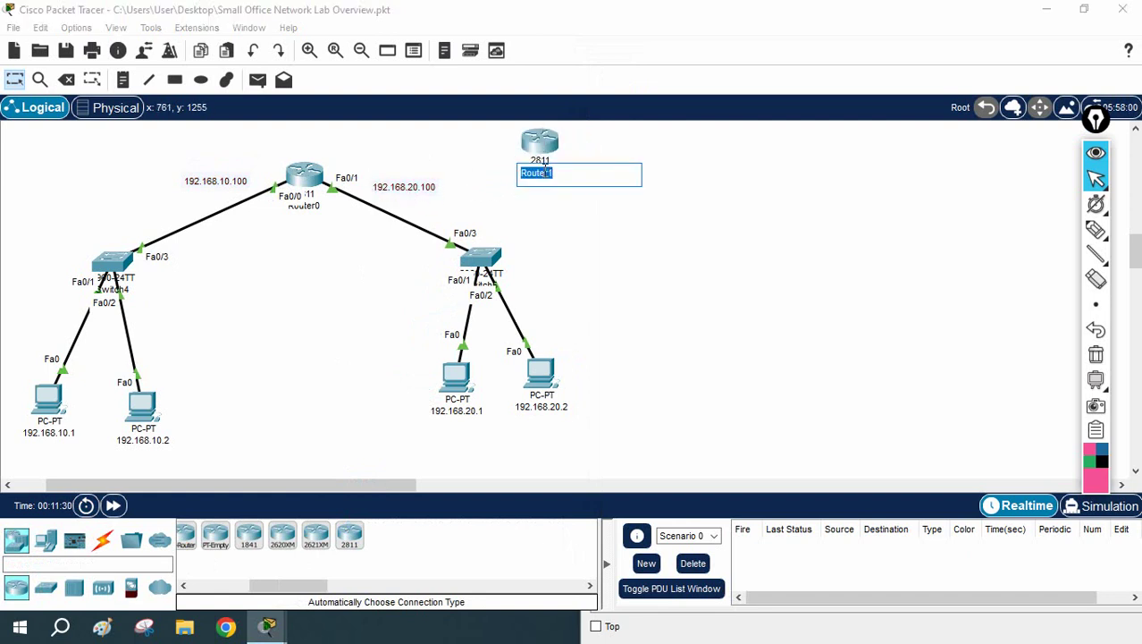
{"action": "type", "text": "ISP-"}
{"action": "left_click", "coordinate": [603, 267]}
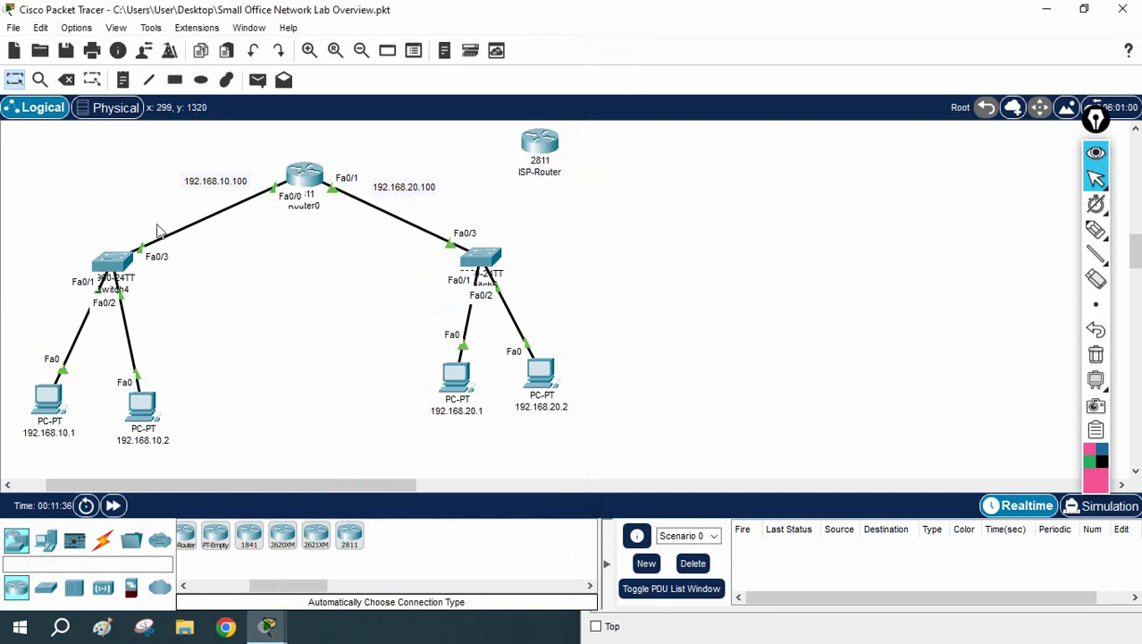
Add an 8.8.8.8 note beside ISP-Router and nudge the router into place.
{"action": "left_click", "coordinate": [130, 84]}
{"action": "left_click", "coordinate": [570, 140]}
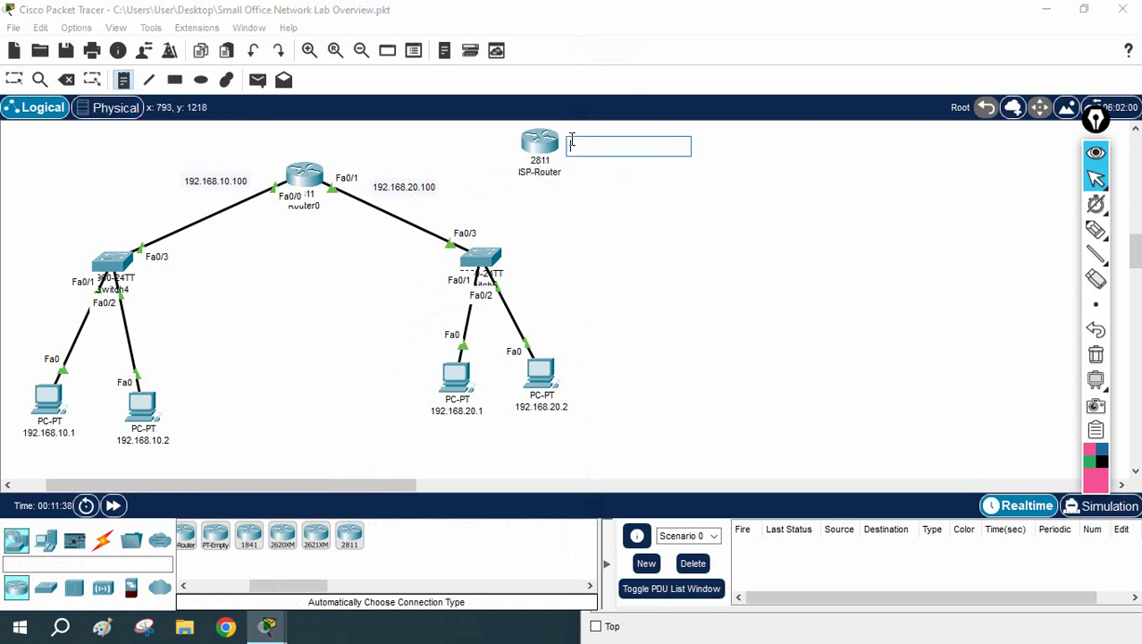
{"action": "type", "text": "8.8.8.8"}
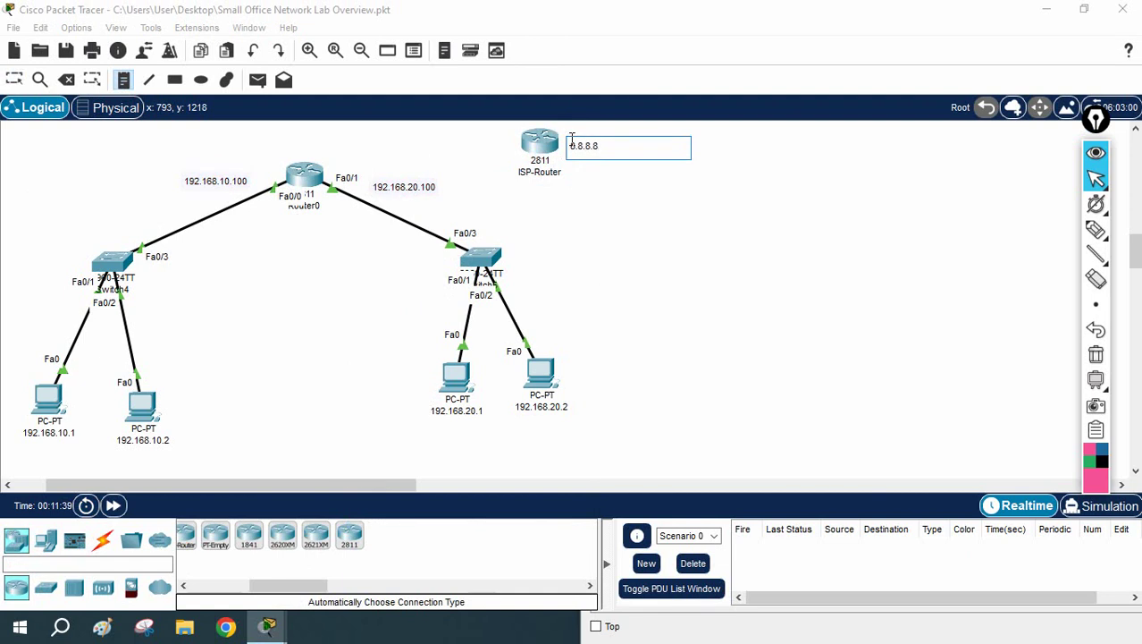
{"action": "left_click", "coordinate": [659, 211]}
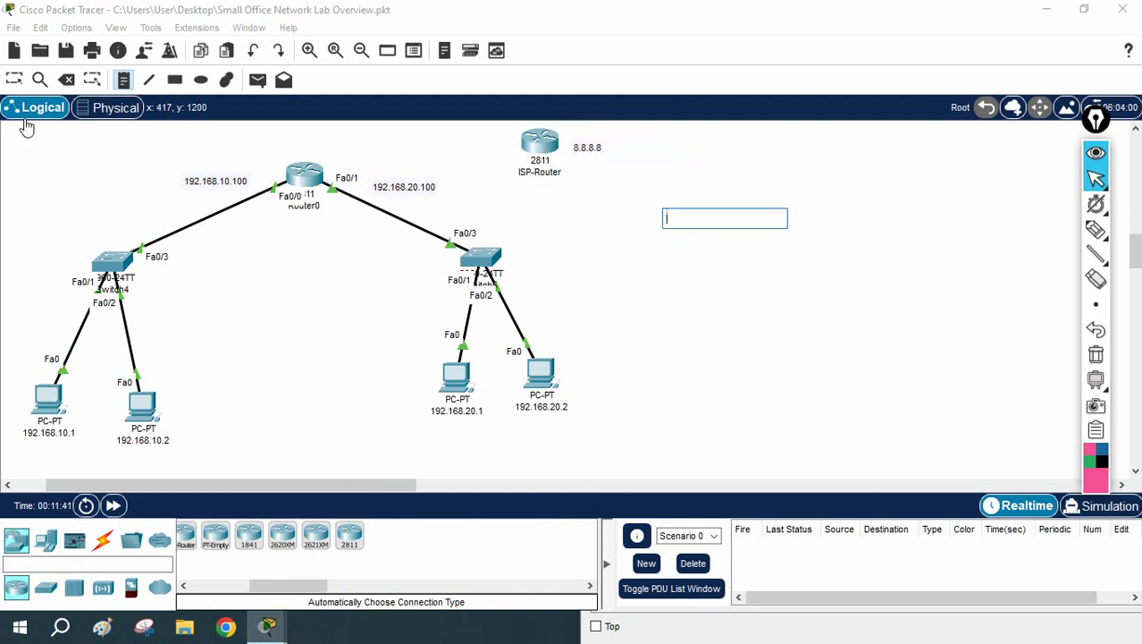
{"action": "left_click", "coordinate": [13, 80]}
{"action": "left_click_drag", "start_coordinate": [531, 145], "coordinate": [517, 139]}
Try an Automatic cable from Router0 to ISP-Router, dismiss the connection error, then open Router0.
{"action": "left_click", "coordinate": [519, 138]}
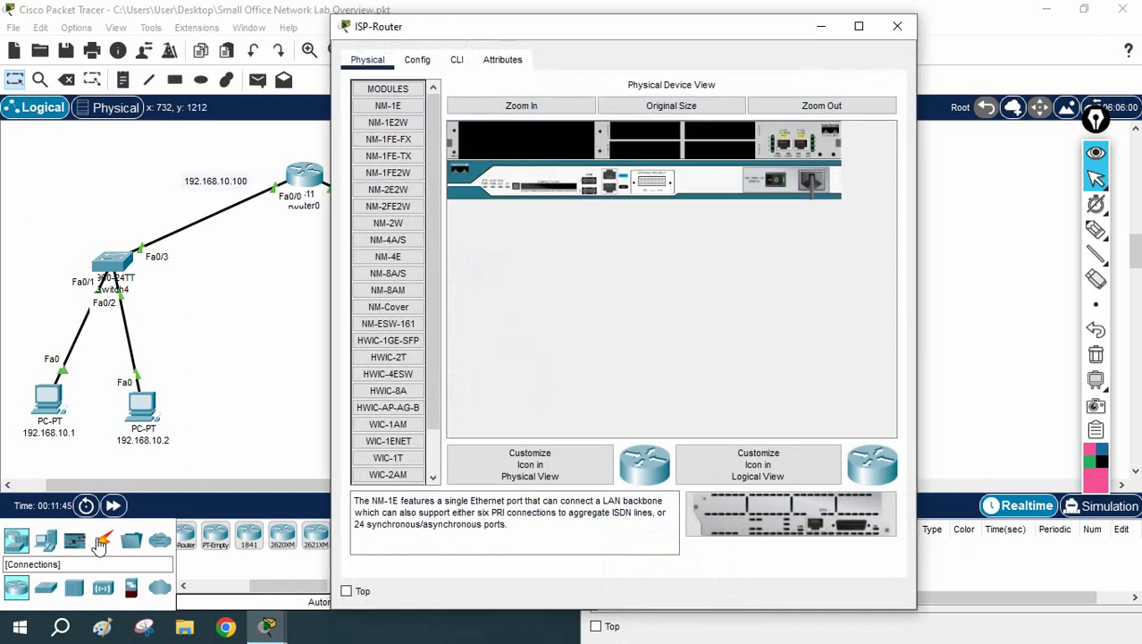
{"action": "left_click", "coordinate": [898, 26]}
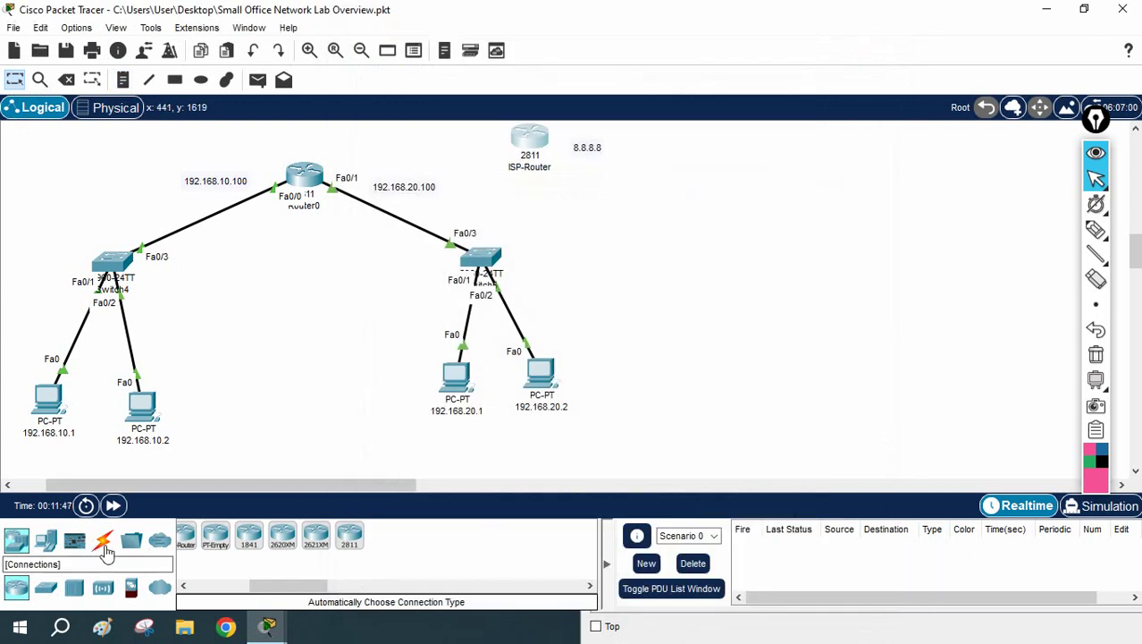
{"action": "left_click", "coordinate": [103, 540]}
{"action": "left_click", "coordinate": [191, 538]}
{"action": "left_click", "coordinate": [307, 175]}
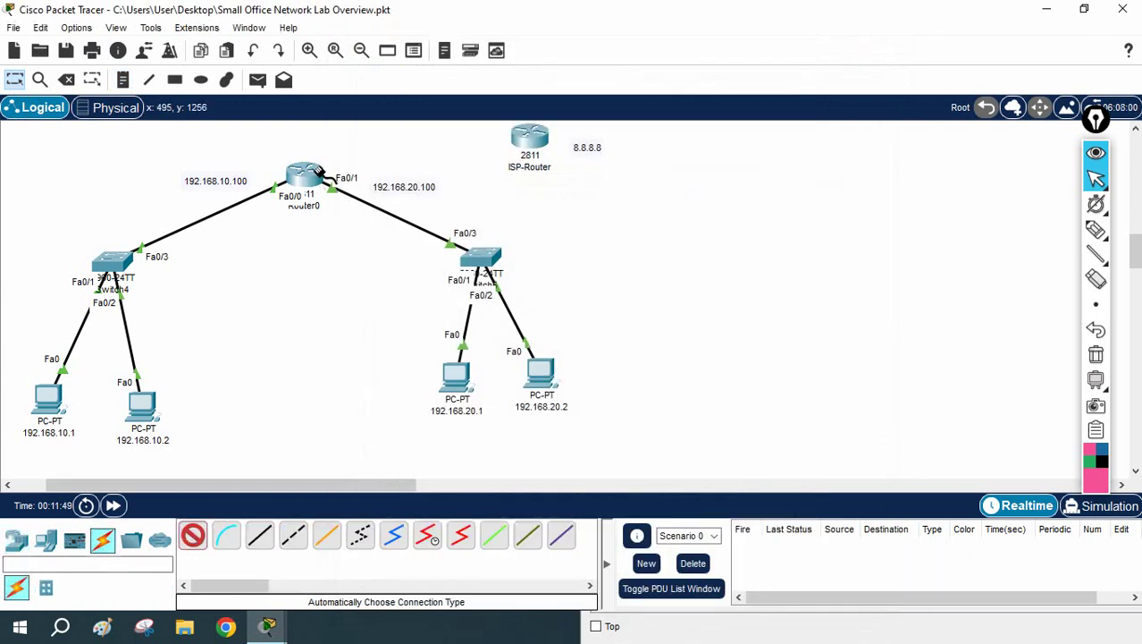
{"action": "left_click", "coordinate": [529, 142]}
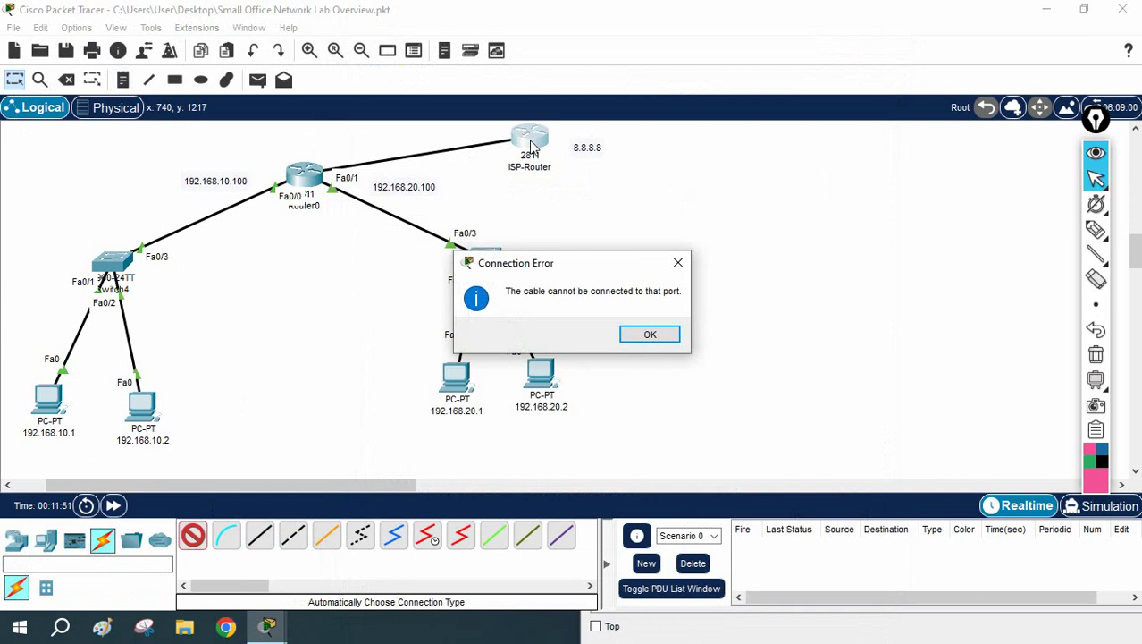
{"action": "left_click", "coordinate": [655, 334]}
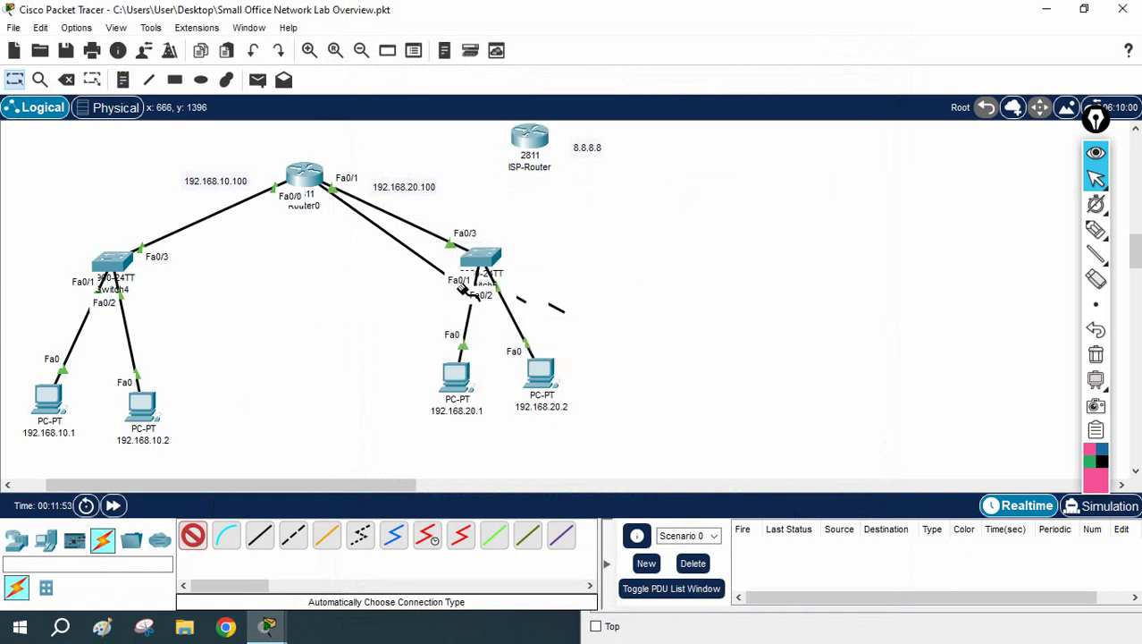
{"action": "left_click", "coordinate": [307, 179]}
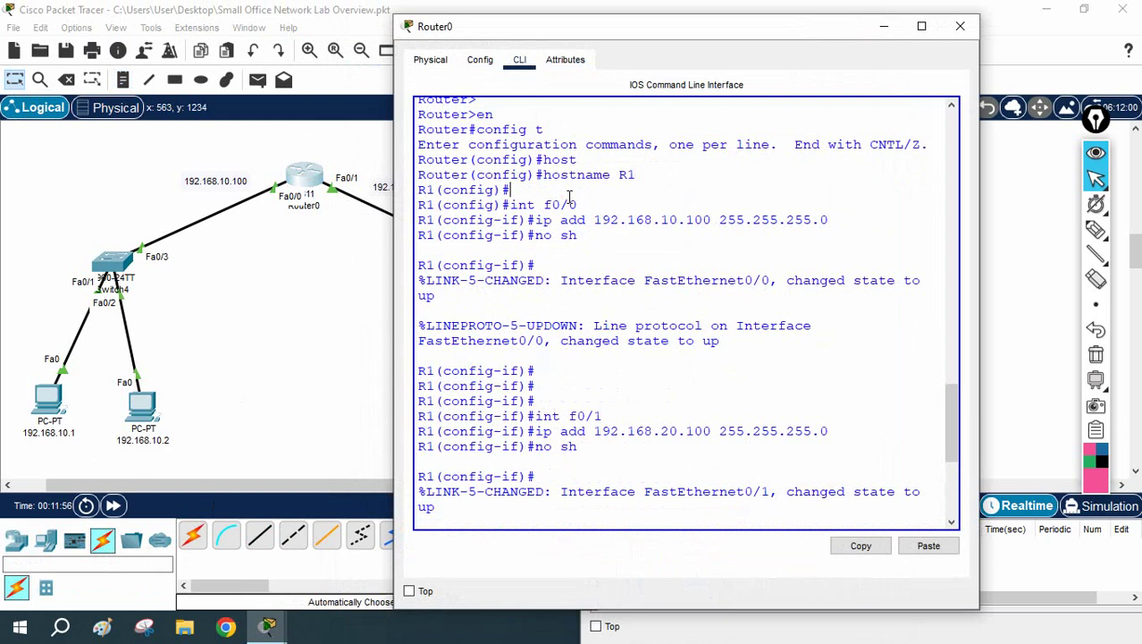
Power off Router0 on its Physical tab so modules can be added.
{"action": "scroll", "coordinate": [568, 196], "scroll_direction": "down", "scroll_amount": 7}
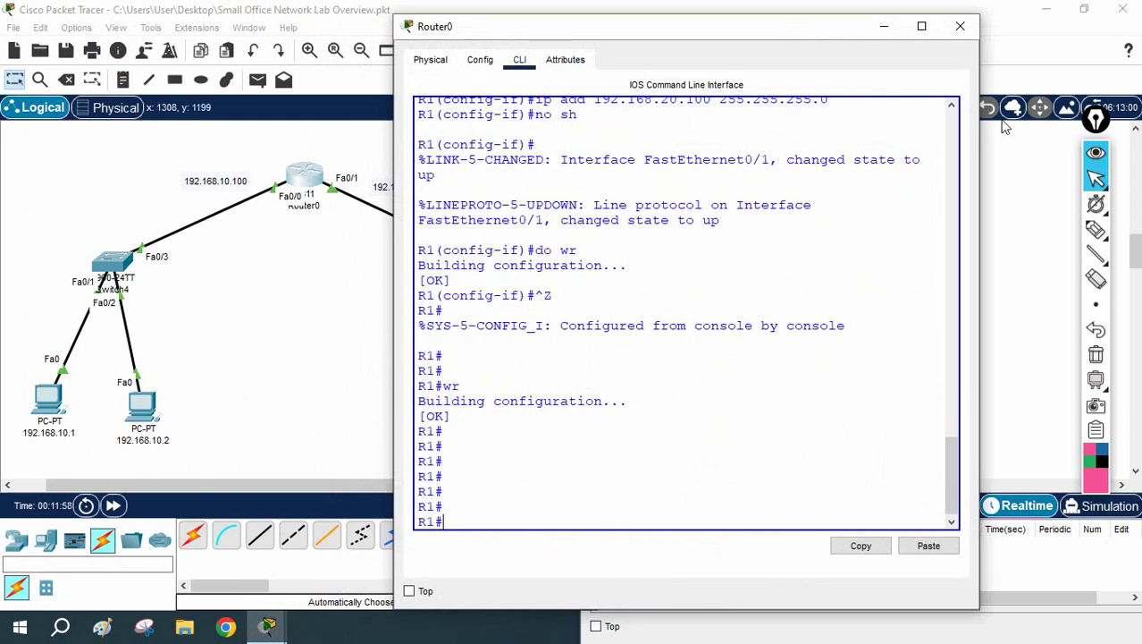
{"action": "left_click", "coordinate": [474, 66]}
{"action": "left_click", "coordinate": [430, 59]}
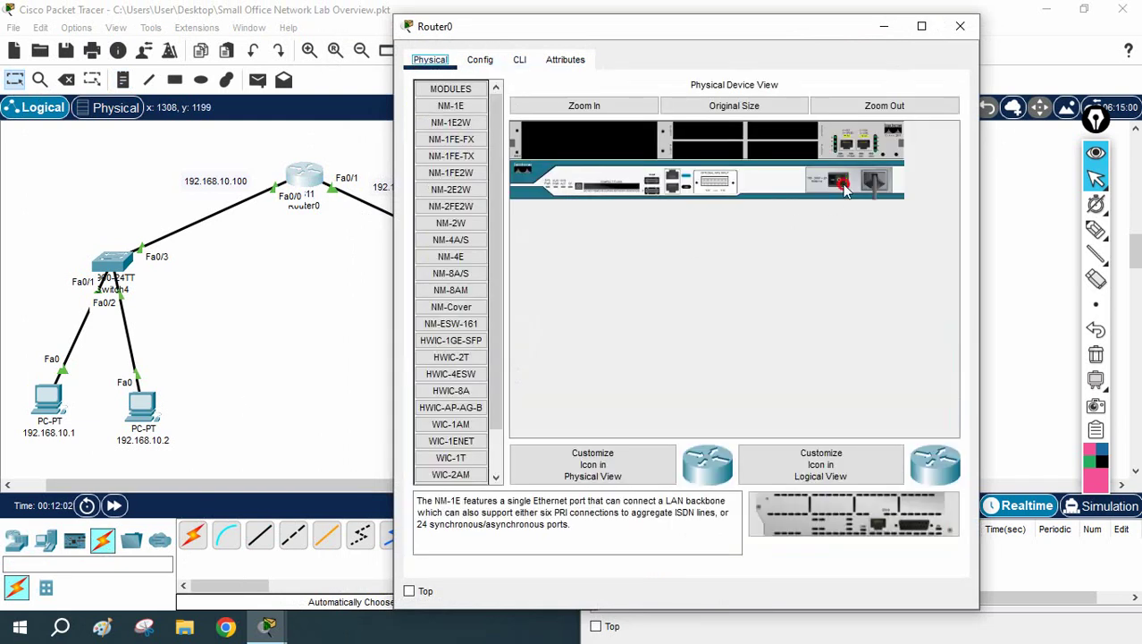
{"action": "left_click", "coordinate": [840, 183]}
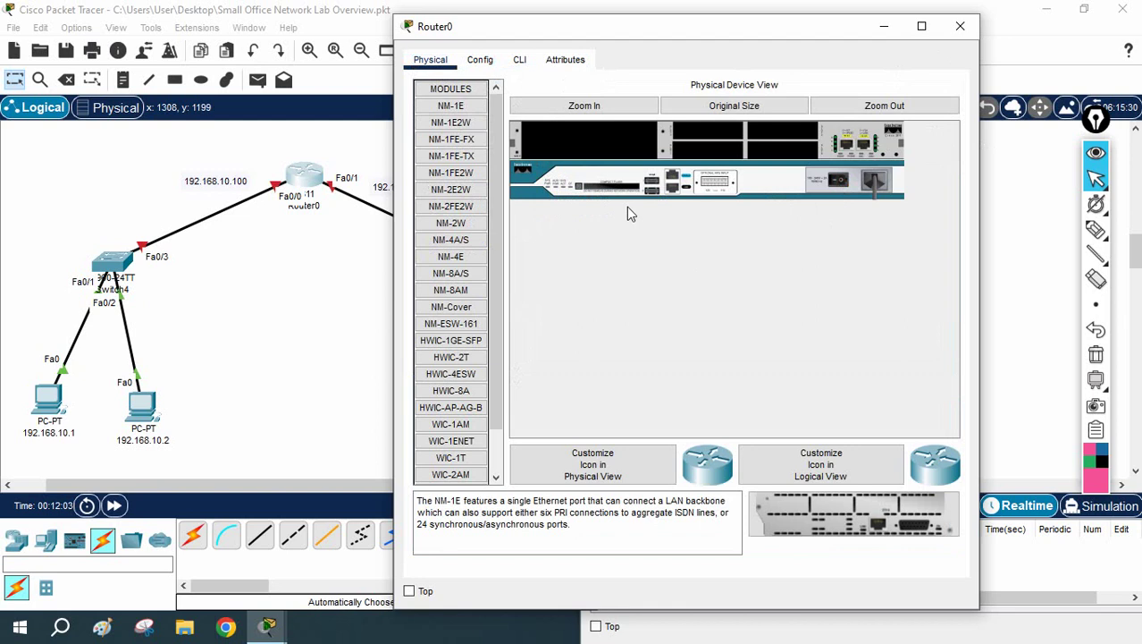
Insert the NM-2FE2W module into Router0's empty slot and close the window.
{"action": "left_click", "coordinate": [469, 178]}
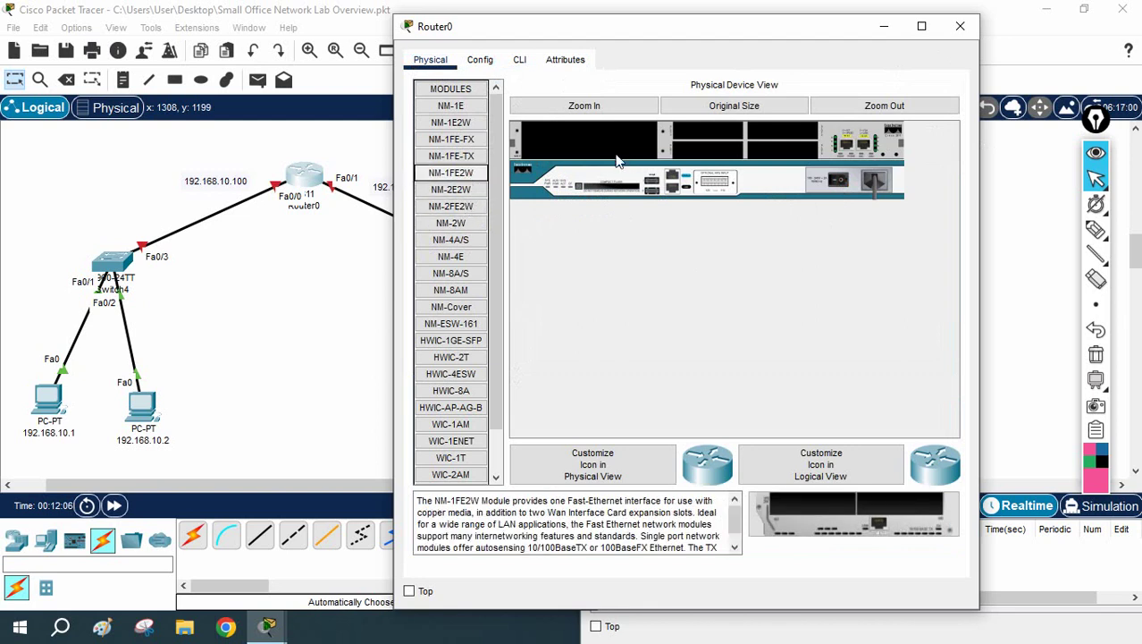
{"action": "left_click", "coordinate": [457, 190]}
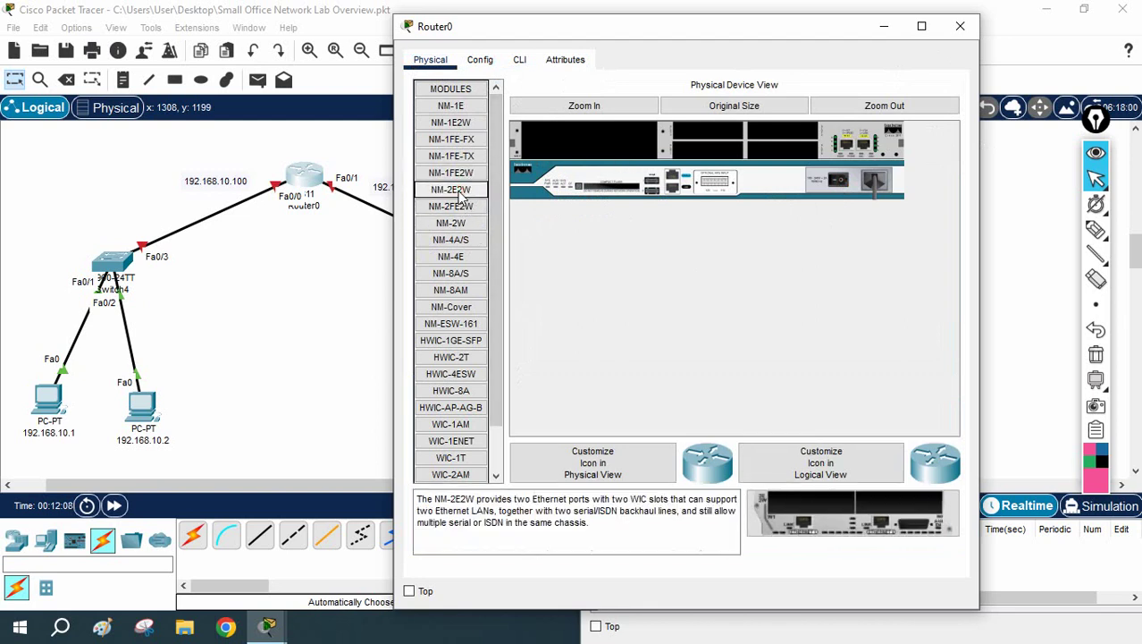
{"action": "left_click", "coordinate": [459, 206]}
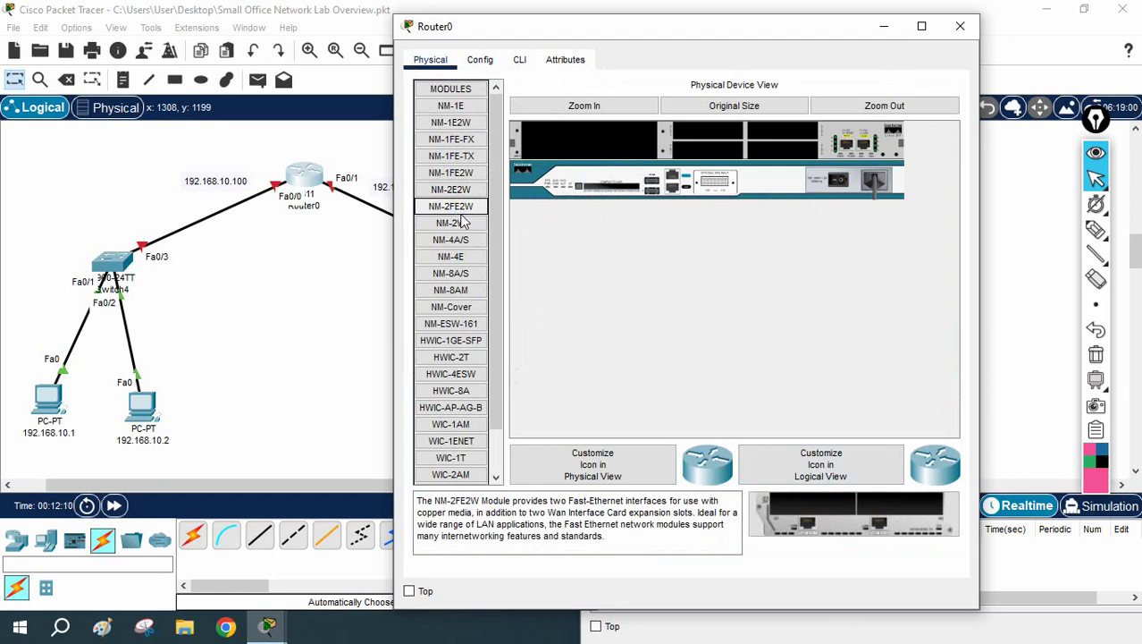
{"action": "left_click_drag", "start_coordinate": [452, 206], "coordinate": [624, 131]}
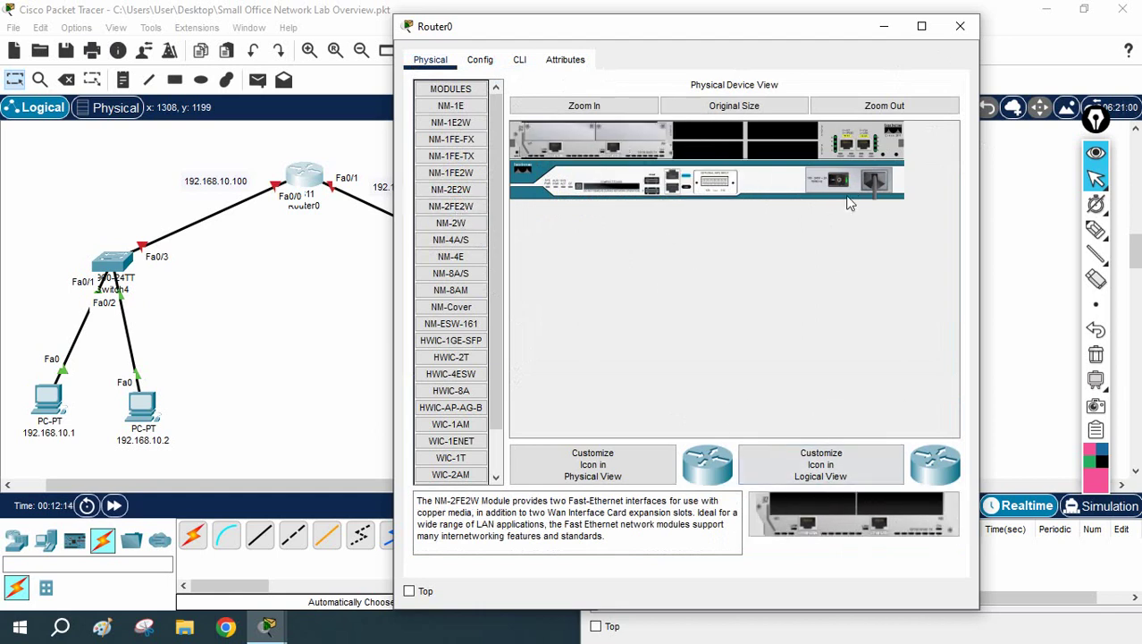
{"action": "left_click", "coordinate": [960, 26]}
{"action": "left_click", "coordinate": [304, 241]}
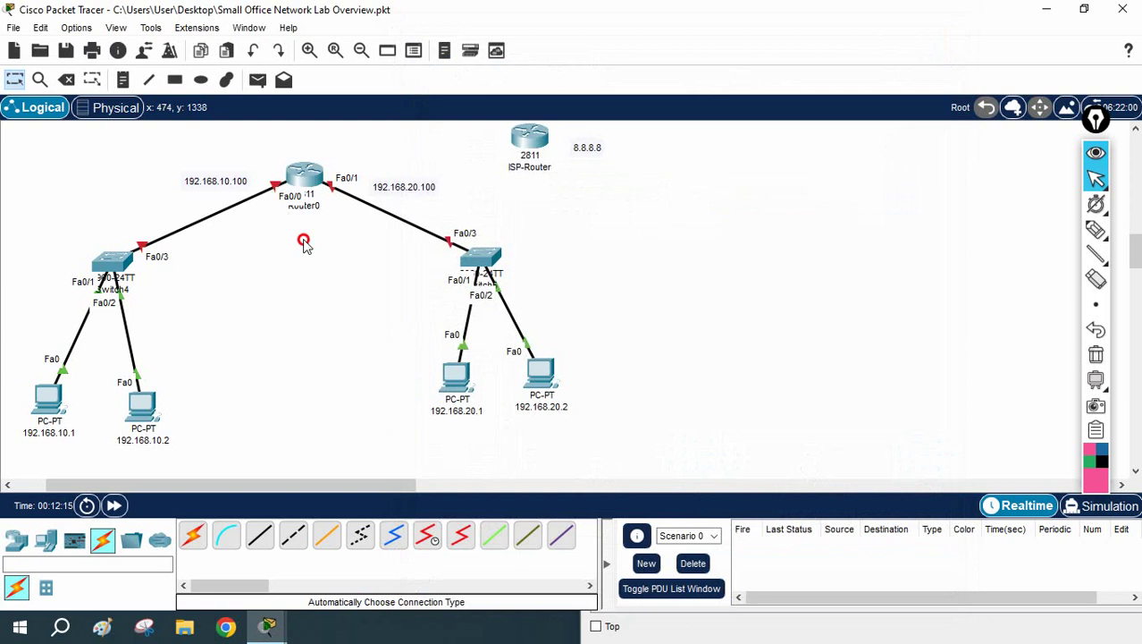
Cable Router0's Fa1/0 to ISP-Router's Fa0/0 automatically and fast-forward time.
{"action": "left_click", "coordinate": [304, 174]}
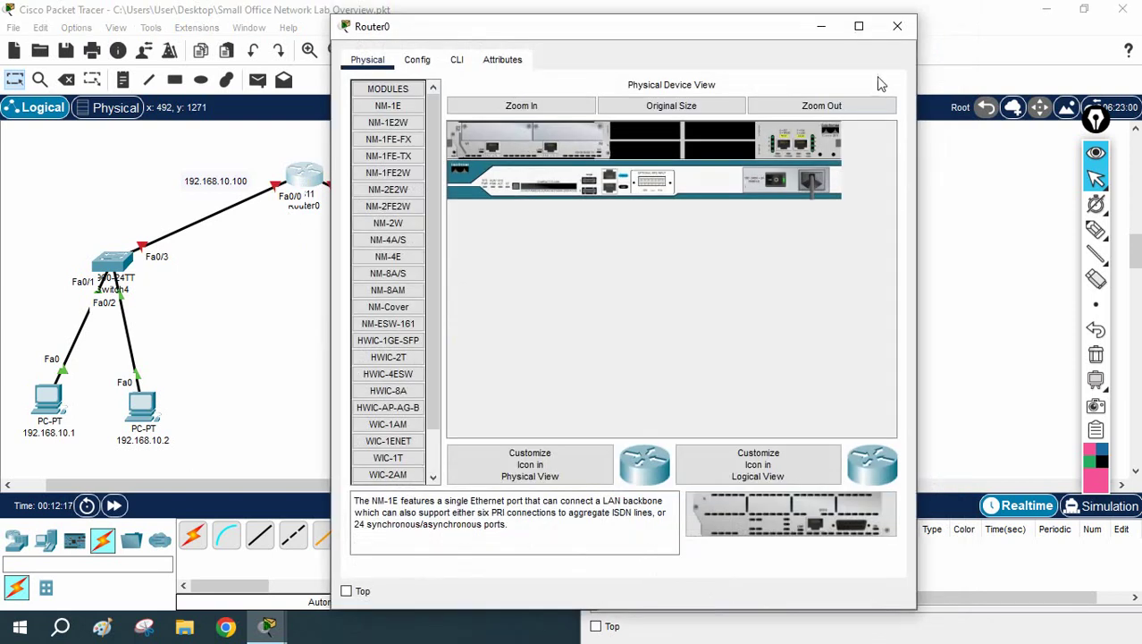
{"action": "left_click", "coordinate": [897, 26]}
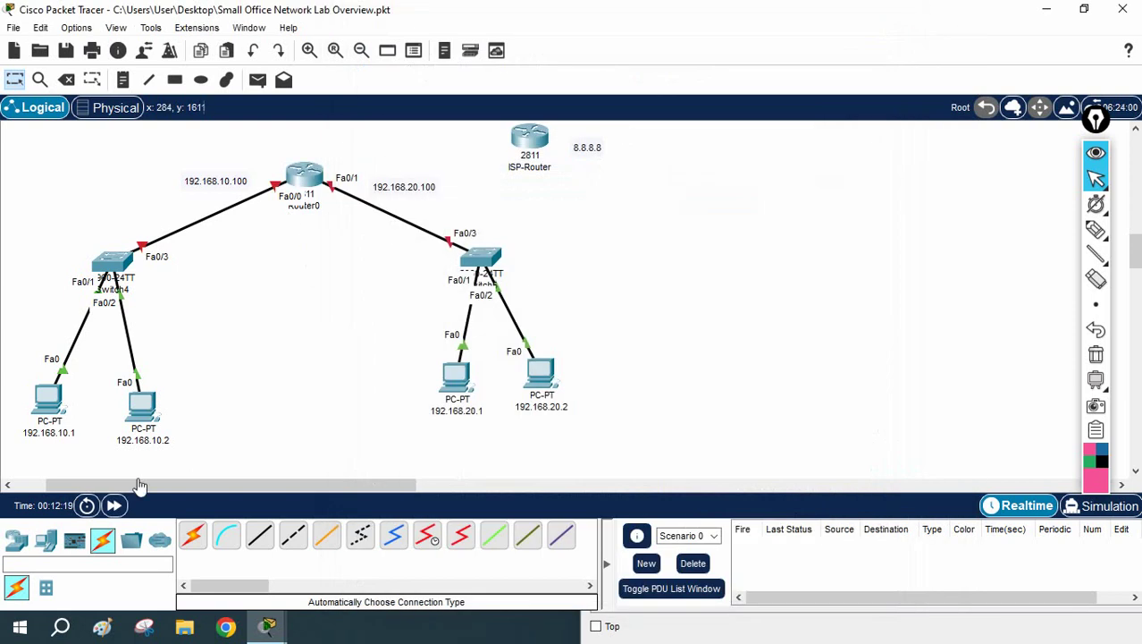
{"action": "left_click", "coordinate": [192, 535]}
{"action": "left_click", "coordinate": [304, 175]}
{"action": "left_click", "coordinate": [518, 138]}
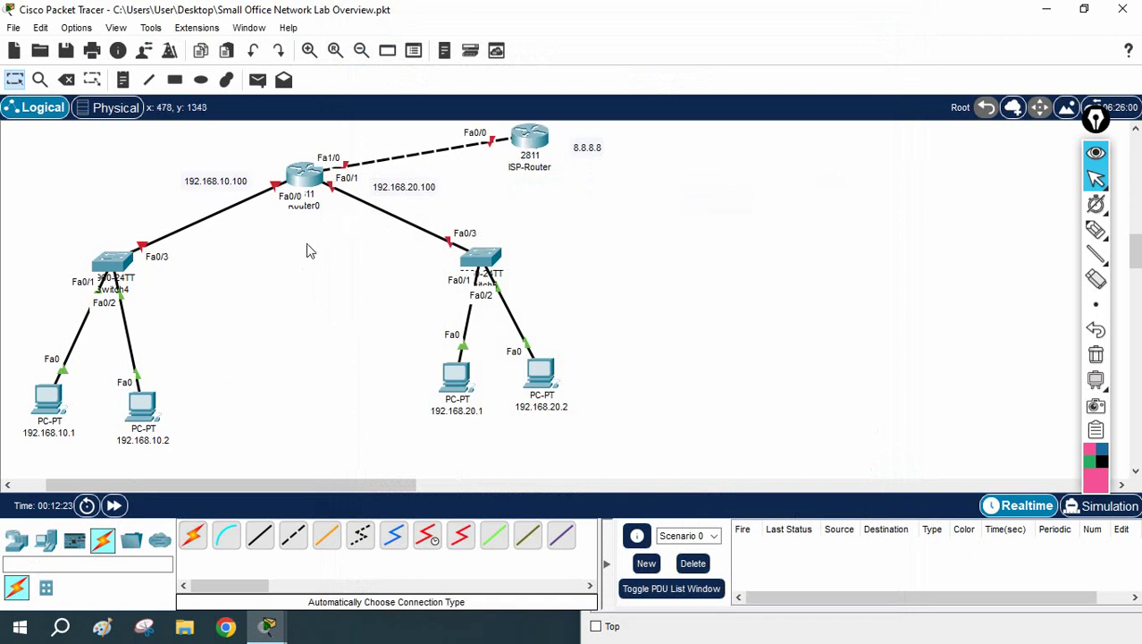
{"action": "left_click", "coordinate": [114, 505]}
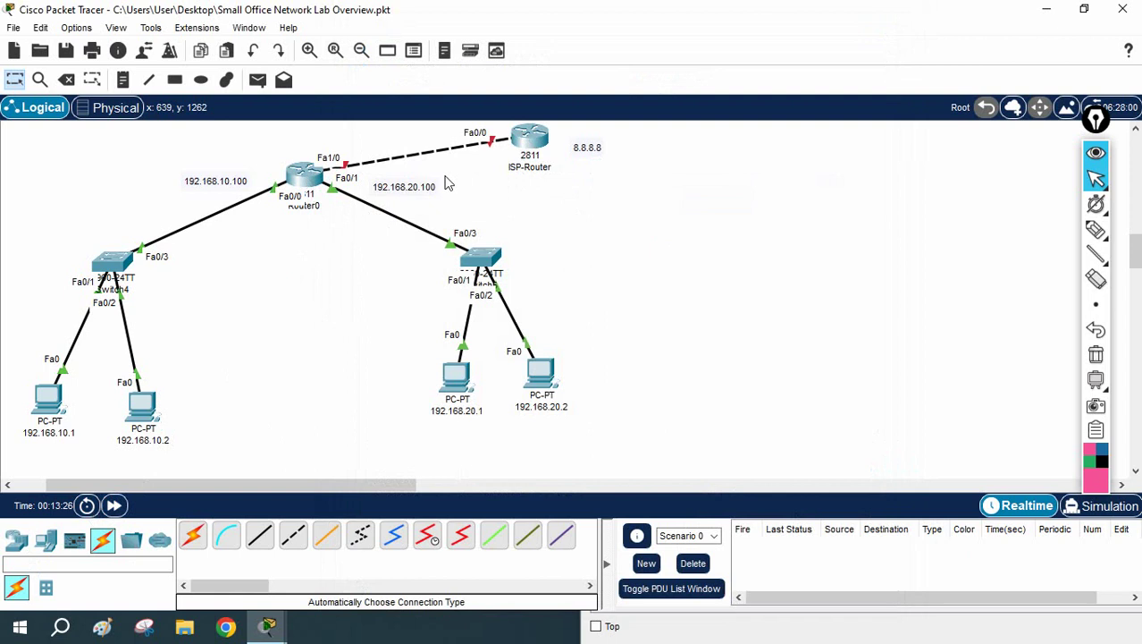
Add notes 200.1.1.1/24 above Router0 and 200.1.1.2/24 beside ISP-Router.
{"action": "left_click_drag", "start_coordinate": [402, 198], "coordinate": [362, 244]}
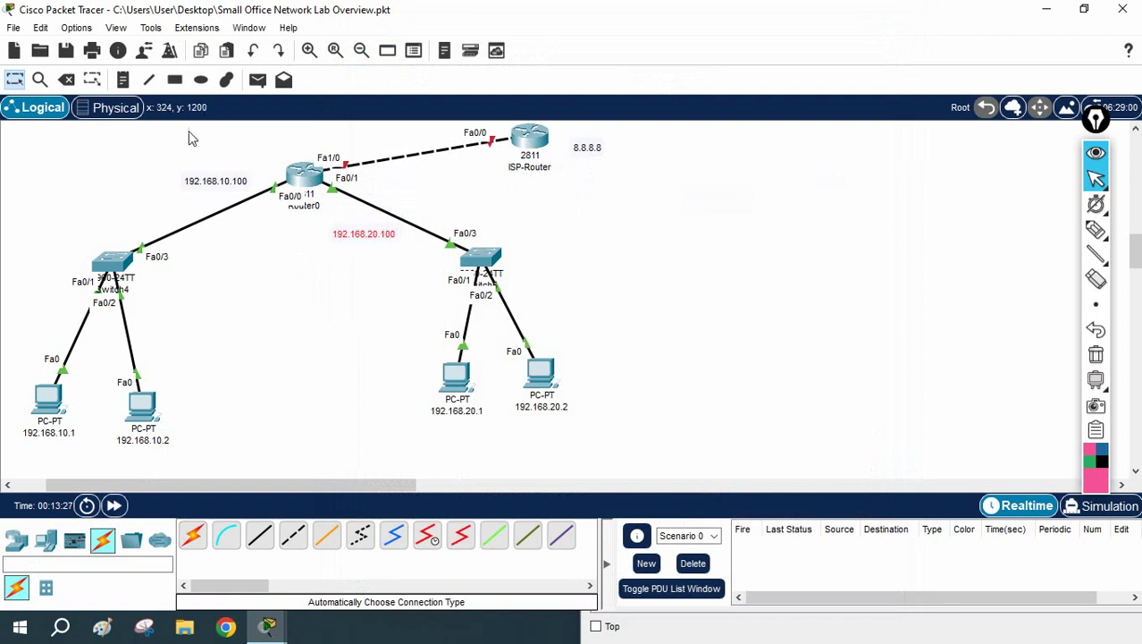
{"action": "left_click", "coordinate": [124, 79]}
{"action": "left_click", "coordinate": [314, 134]}
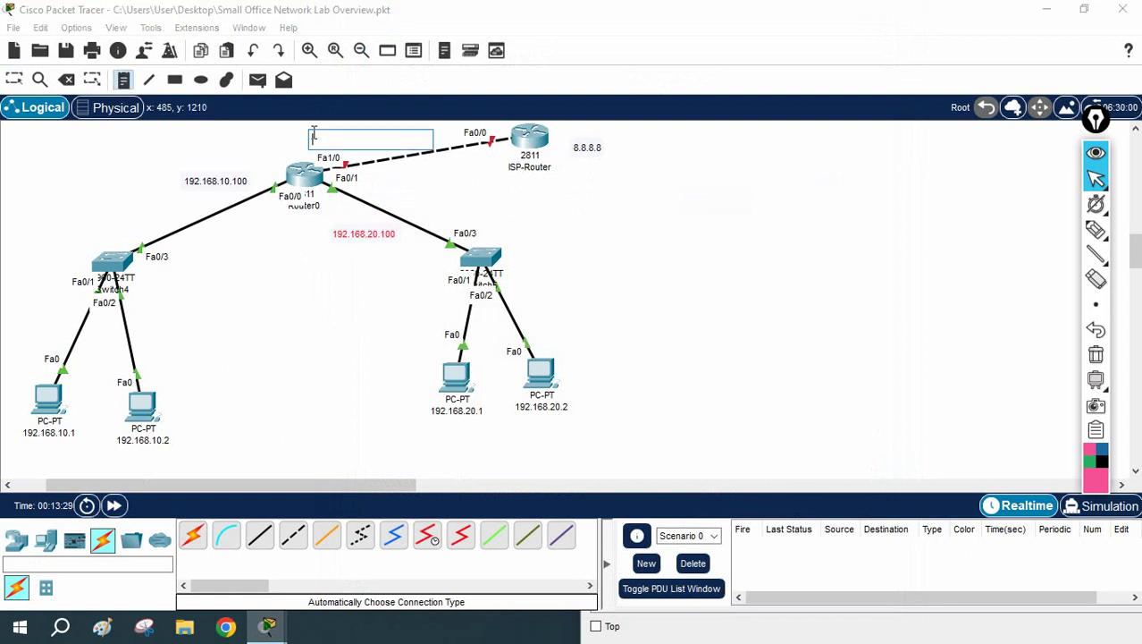
{"action": "type", "text": "200.1."}
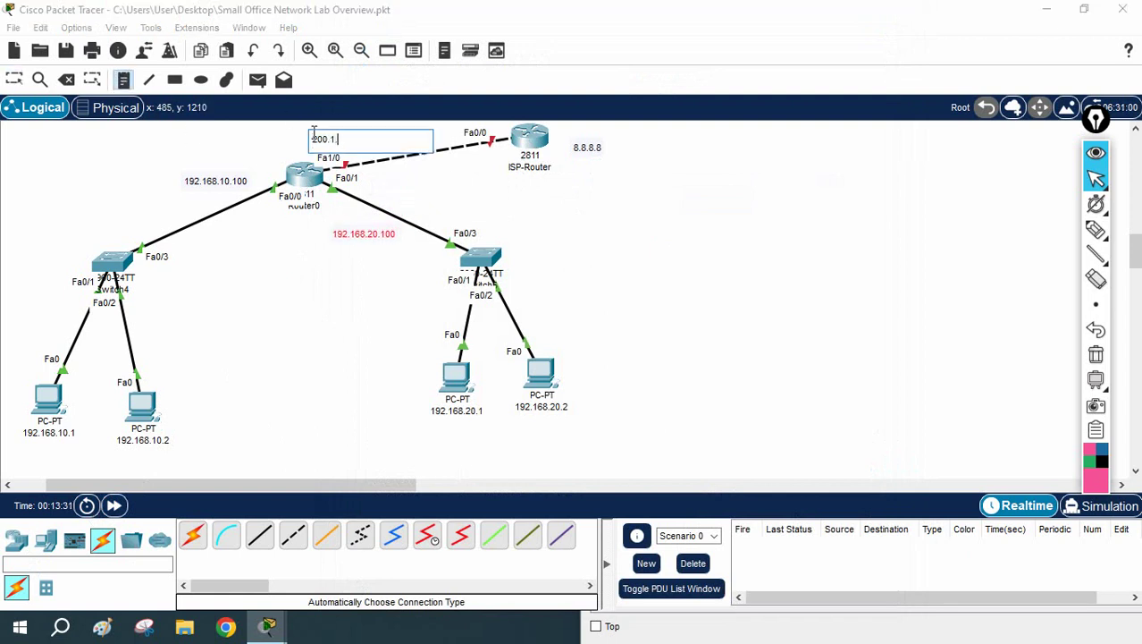
{"action": "type", "text": "1.1/24"}
{"action": "left_click", "coordinate": [451, 158]}
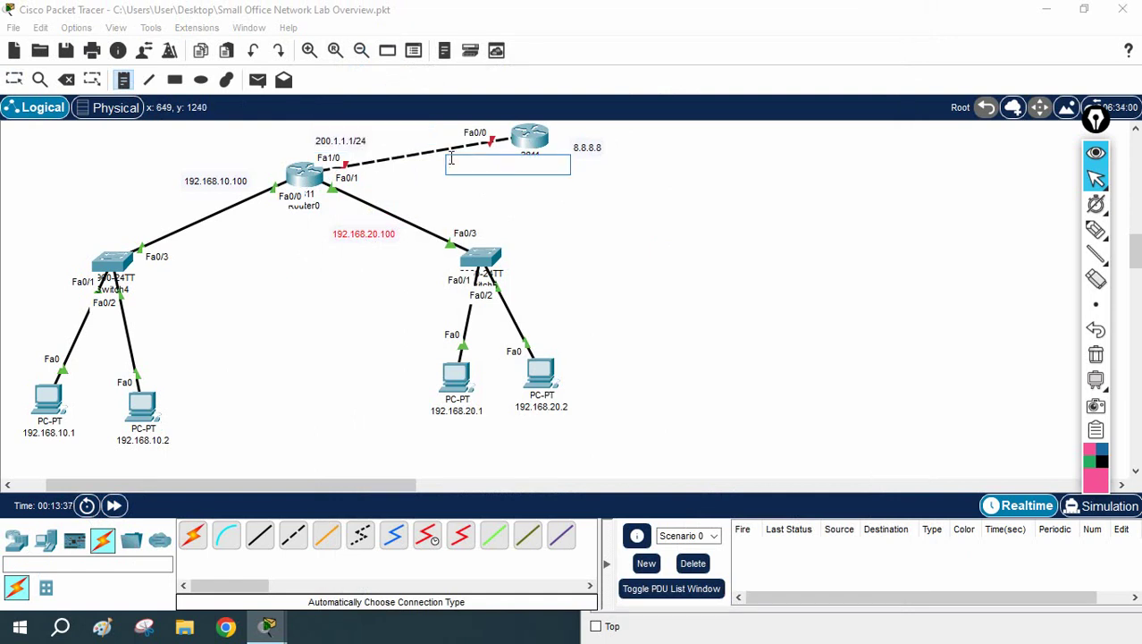
{"action": "type", "text": "200.1.1.2/24"}
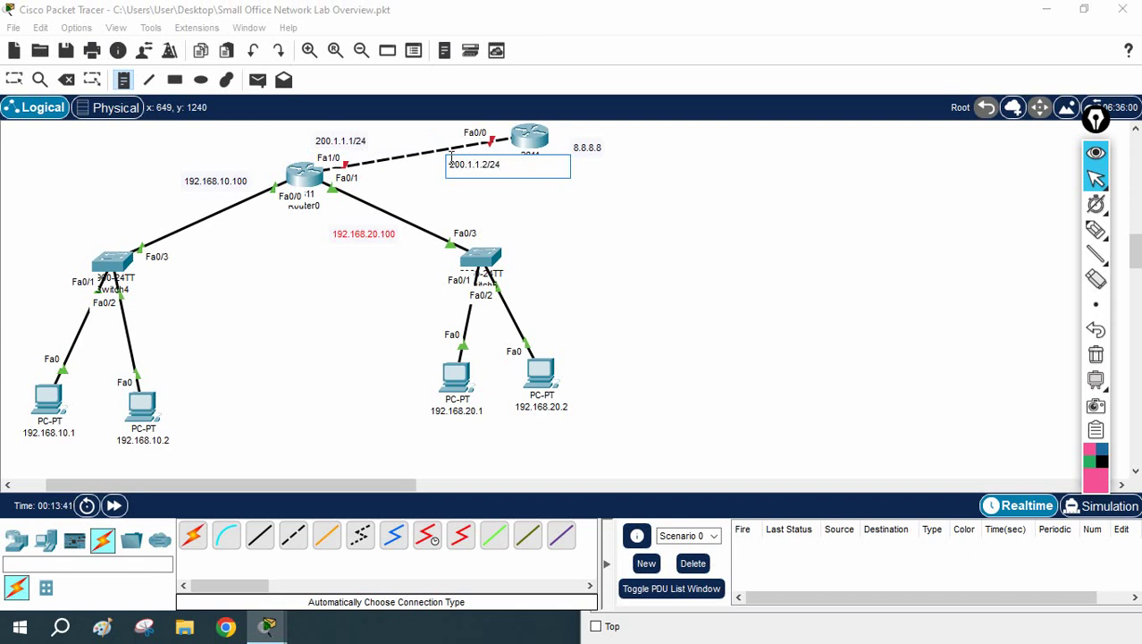
{"action": "left_click", "coordinate": [604, 227]}
{"action": "left_click", "coordinate": [13, 78]}
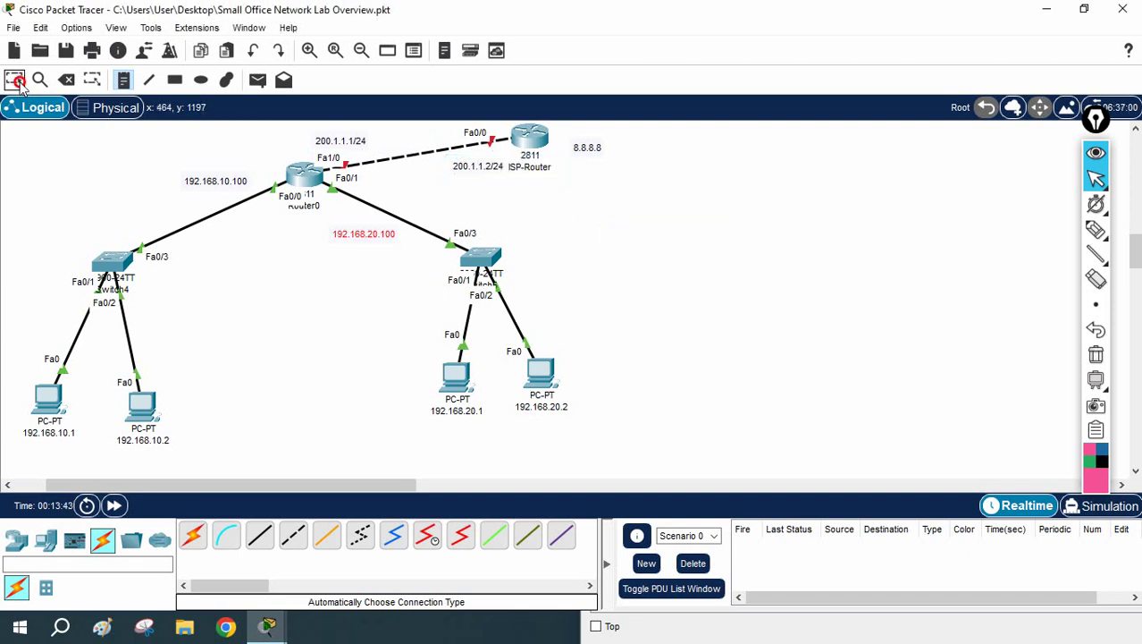
Move the 200.1.1.1/24, 200.1.1.2/24 and 8.8.8.8 notes and ISP-Router along the dashed link.
{"action": "mouse_move", "coordinate": [322, 144]}
{"action": "left_mouse_down"}
{"action": "mouse_move", "coordinate": [360, 185]}
{"action": "mouse_move", "coordinate": [354, 152]}
{"action": "mouse_move", "coordinate": [304, 120]}
{"action": "mouse_move", "coordinate": [318, 150]}
{"action": "left_mouse_up"}
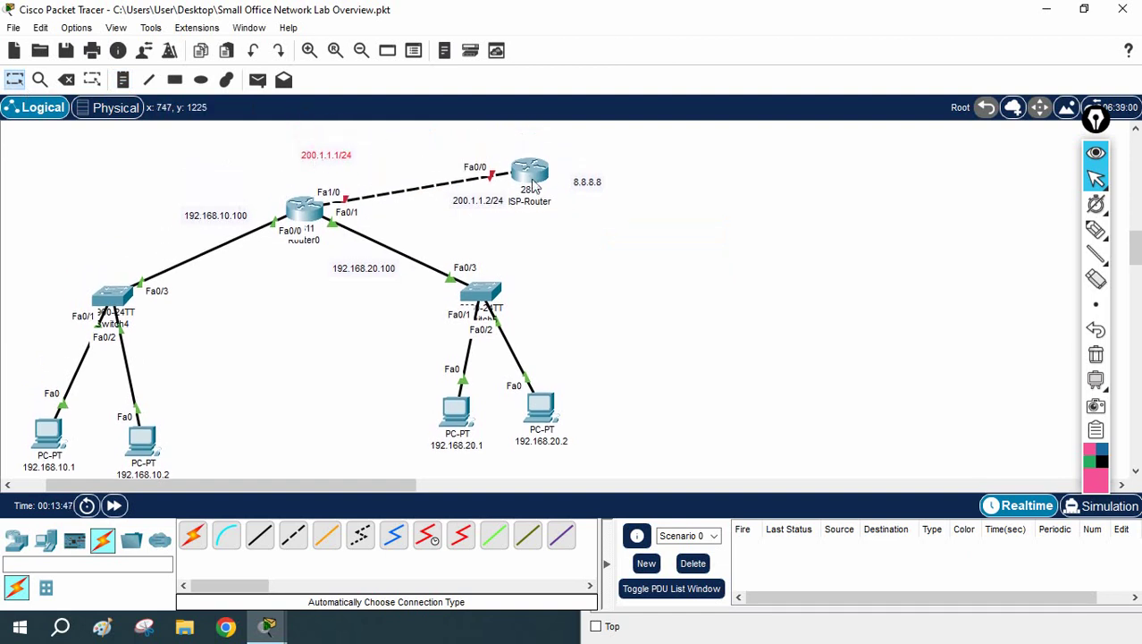
{"action": "left_click_drag", "start_coordinate": [548, 178], "coordinate": [546, 152]}
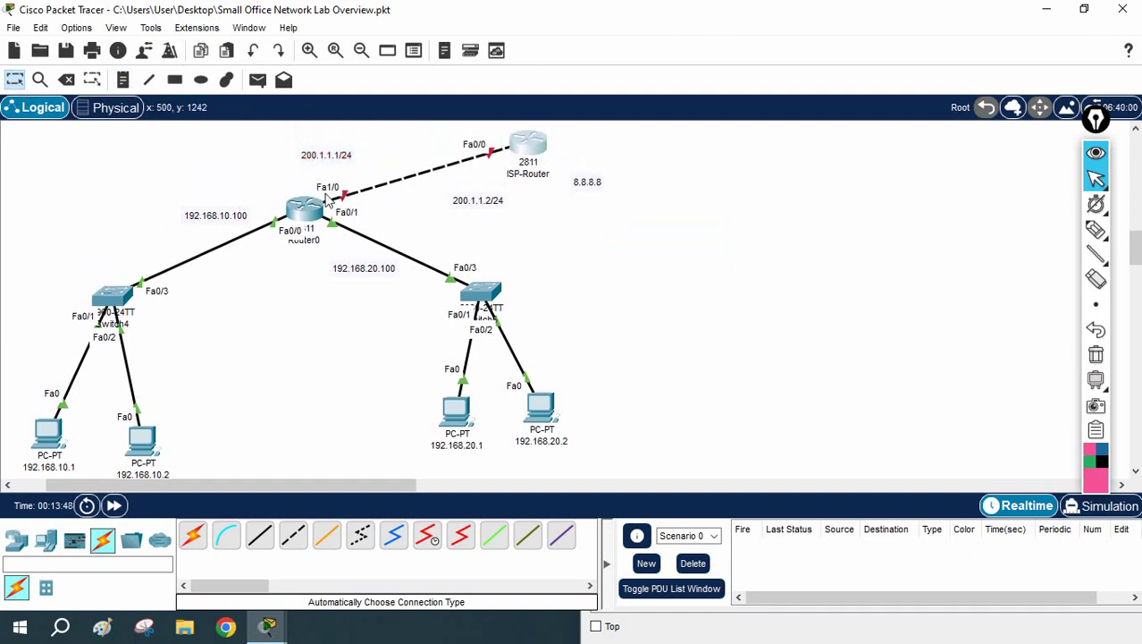
{"action": "left_click_drag", "start_coordinate": [477, 204], "coordinate": [476, 177]}
{"action": "left_click_drag", "start_coordinate": [583, 182], "coordinate": [566, 150]}
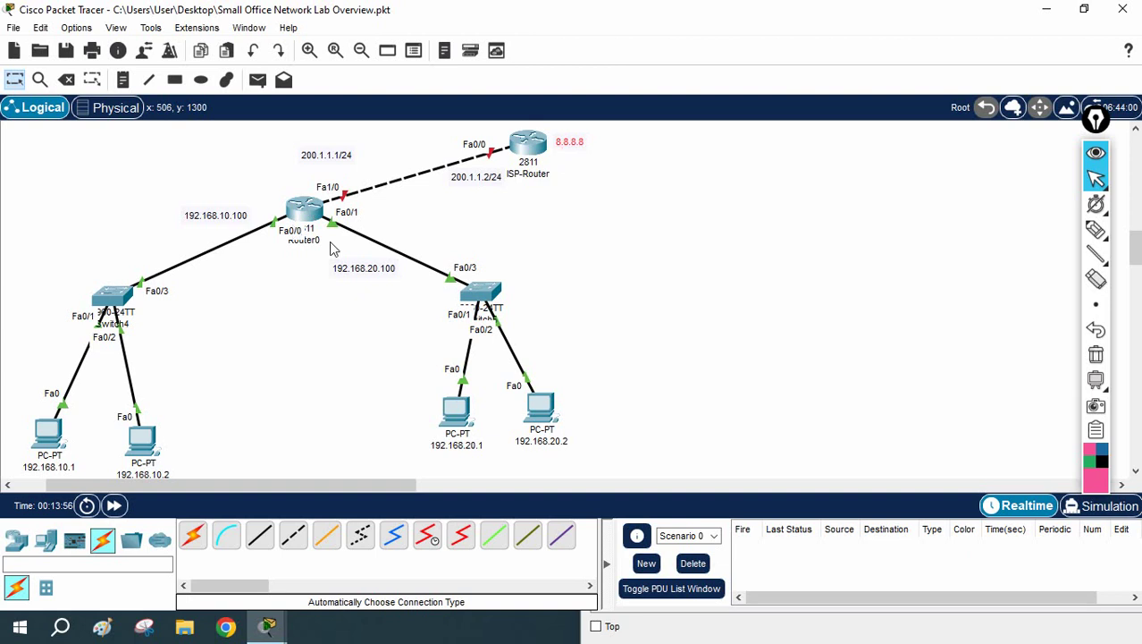
Open Router0's CLI window, widen it, and move it aside to reveal the topology.
{"action": "left_click", "coordinate": [304, 209]}
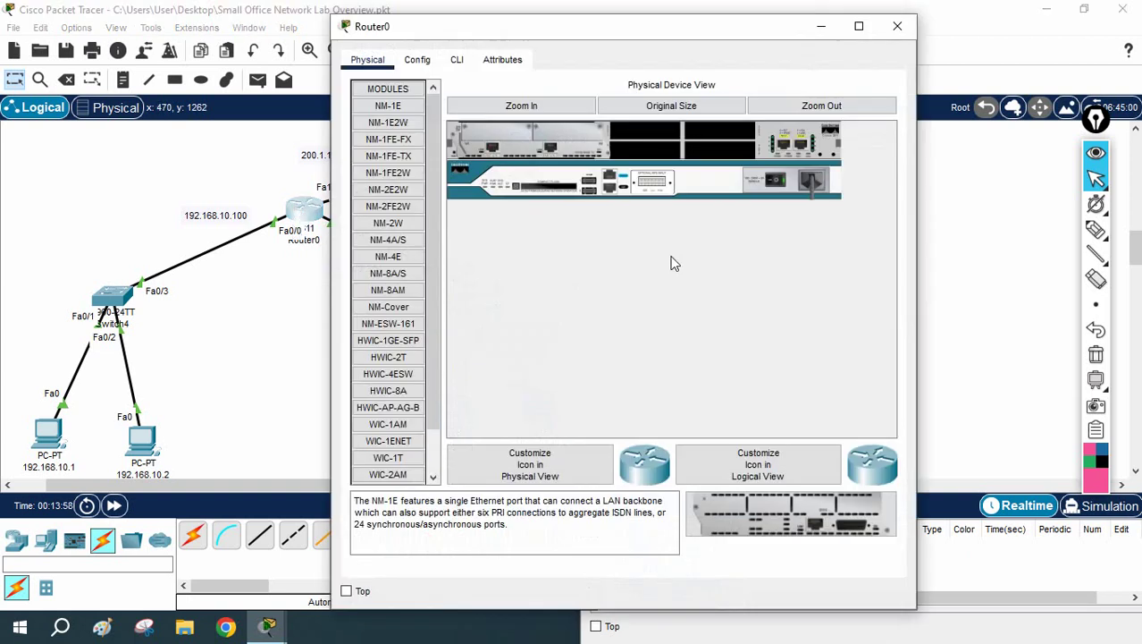
{"action": "left_click", "coordinate": [459, 61]}
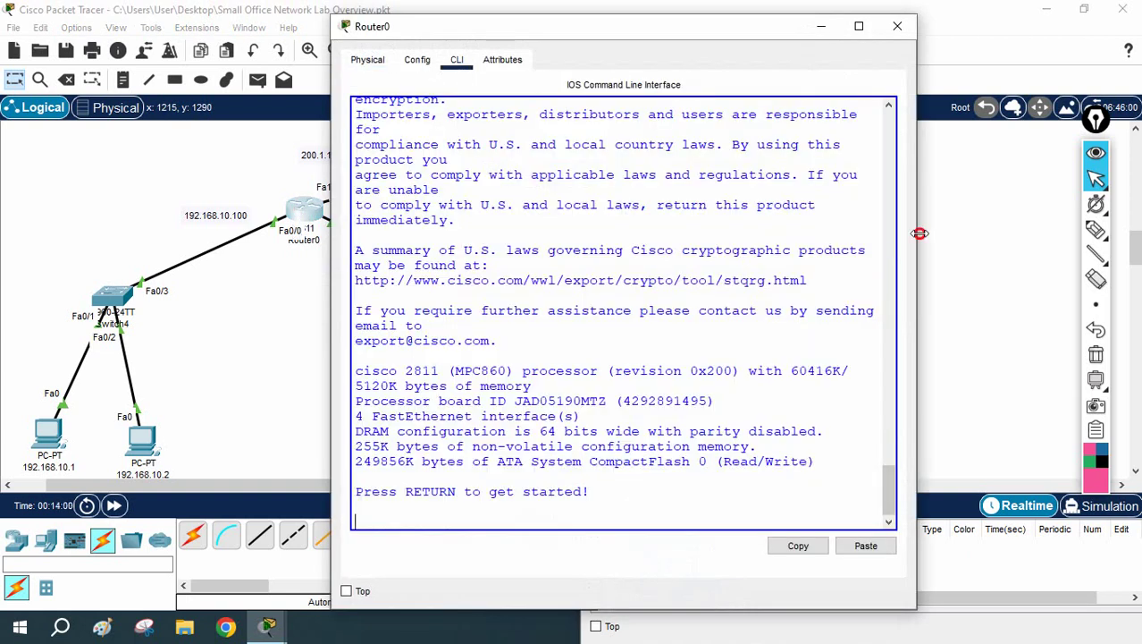
{"action": "left_click_drag", "start_coordinate": [916, 234], "coordinate": [1140, 234]}
{"action": "left_click_drag", "start_coordinate": [659, 29], "coordinate": [859, 29]}
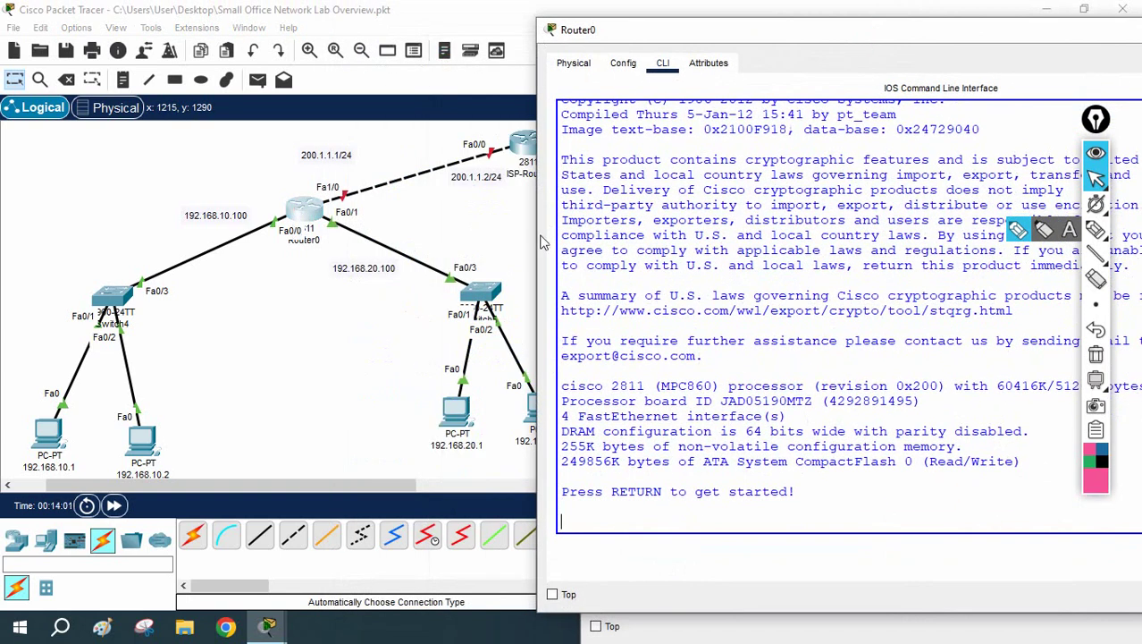
Rename Router0 to CE-Router, correcting the typo in the name.
{"action": "left_click", "coordinate": [304, 240]}
{"action": "type", "text": "Edget-Router"}
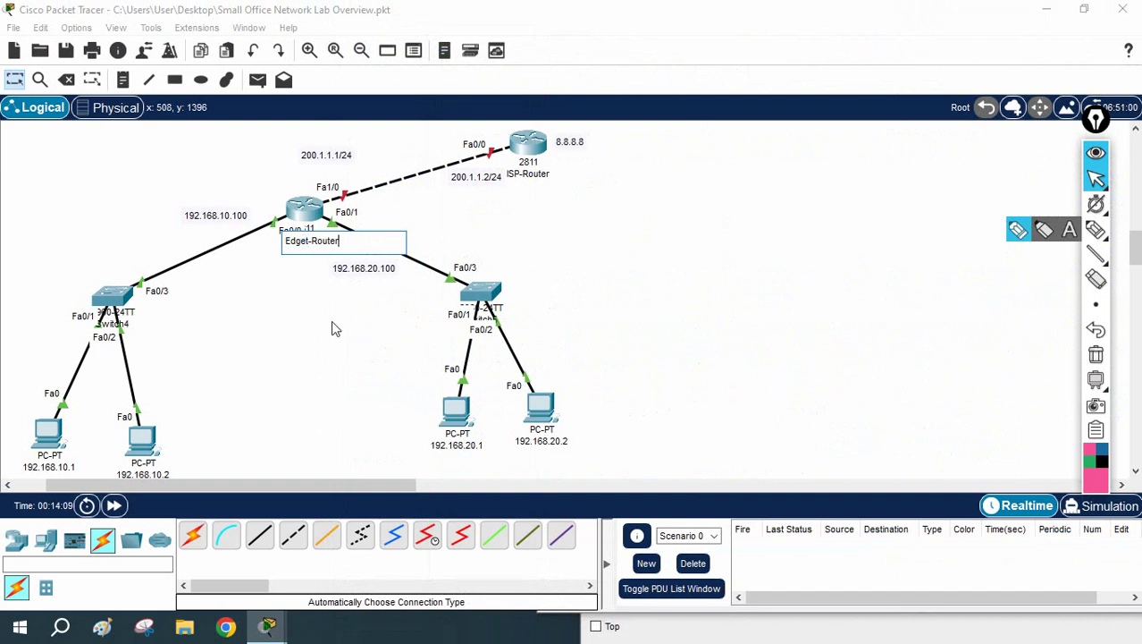
{"action": "key", "text": "Left"}
{"action": "key", "text": "Left"}
{"action": "key", "text": "Left"}
{"action": "key", "text": "Left"}
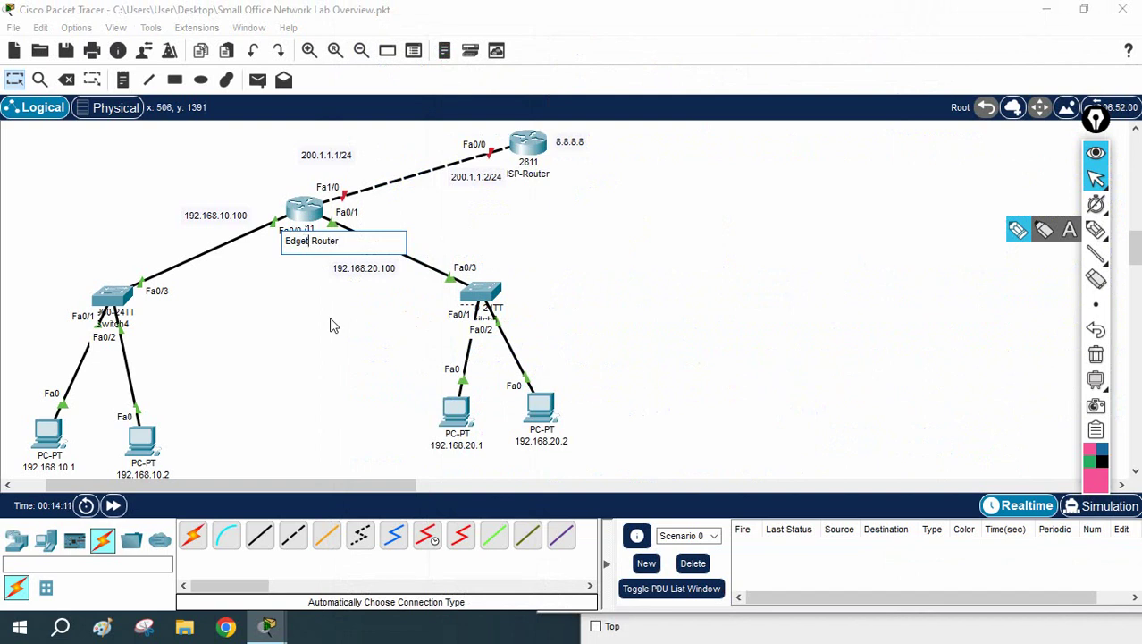
{"action": "key", "text": "BackSpace"}
{"action": "key", "text": "BackSpace"}
{"action": "key", "text": "BackSpace"}
{"action": "key", "text": "BackSpace"}
{"action": "key", "text": "BackSpace"}
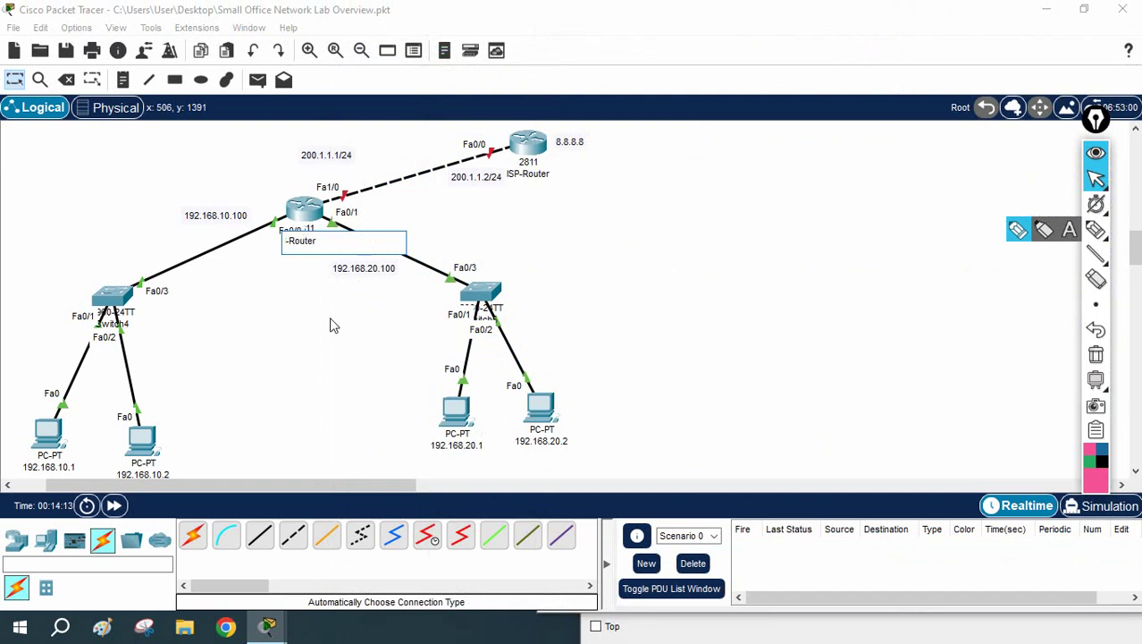
{"action": "type", "text": "CE"}
Confirm the CE-Router name and run sh ip int br in privileged mode.
{"action": "key", "text": "Return"}
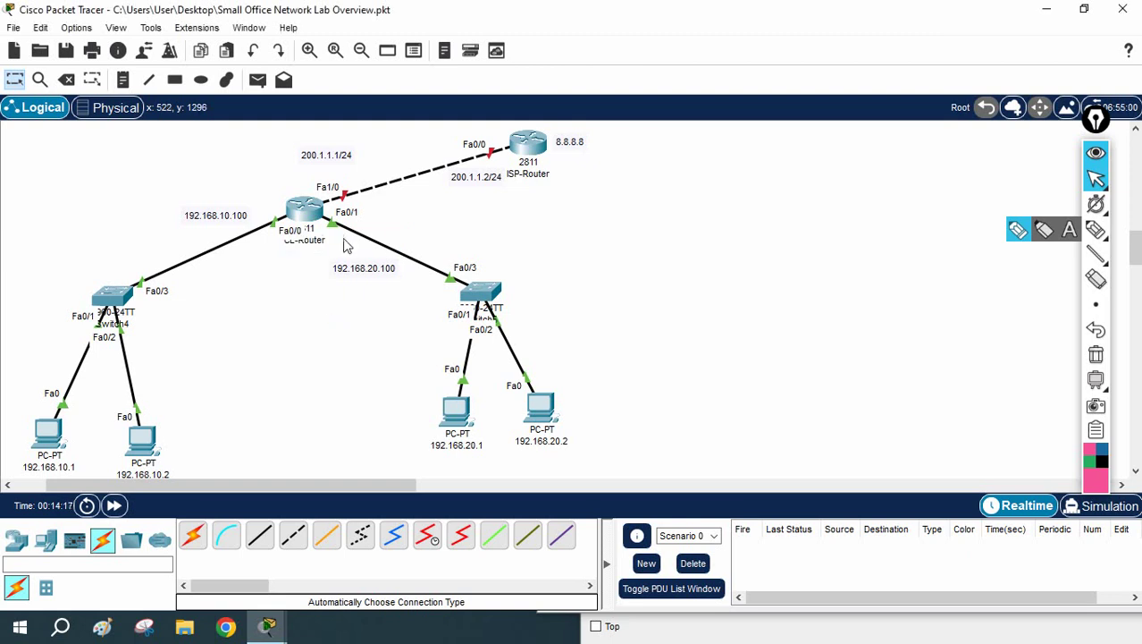
{"action": "left_click", "coordinate": [308, 217]}
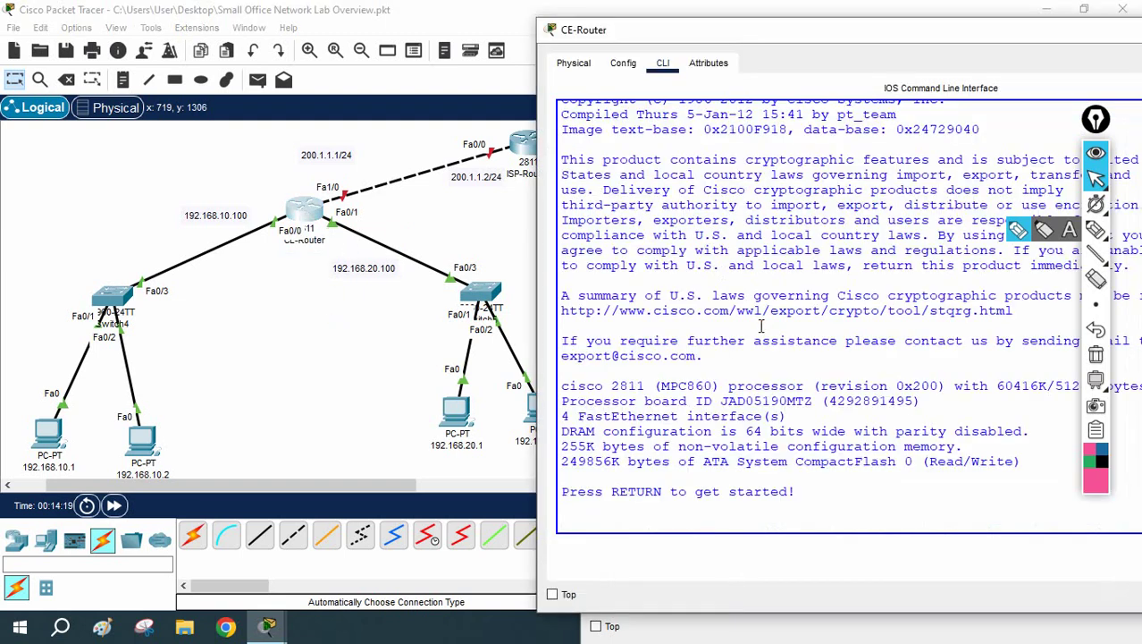
{"action": "key", "text": "Return"}
{"action": "key", "text": "Return"}
{"action": "key", "text": "Return"}
{"action": "key", "text": "Return"}
{"action": "key", "text": "Return"}
{"action": "key", "text": "Return"}
{"action": "key", "text": "Return"}
{"action": "key", "text": "Return"}
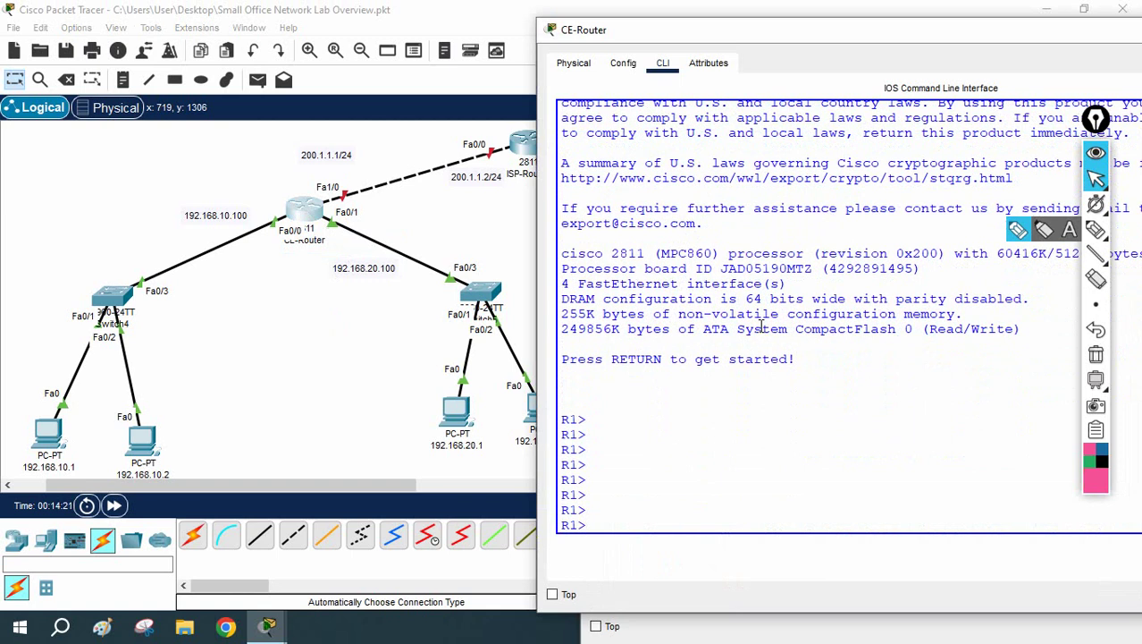
{"action": "type", "text": "en"}
{"action": "key", "text": "Return"}
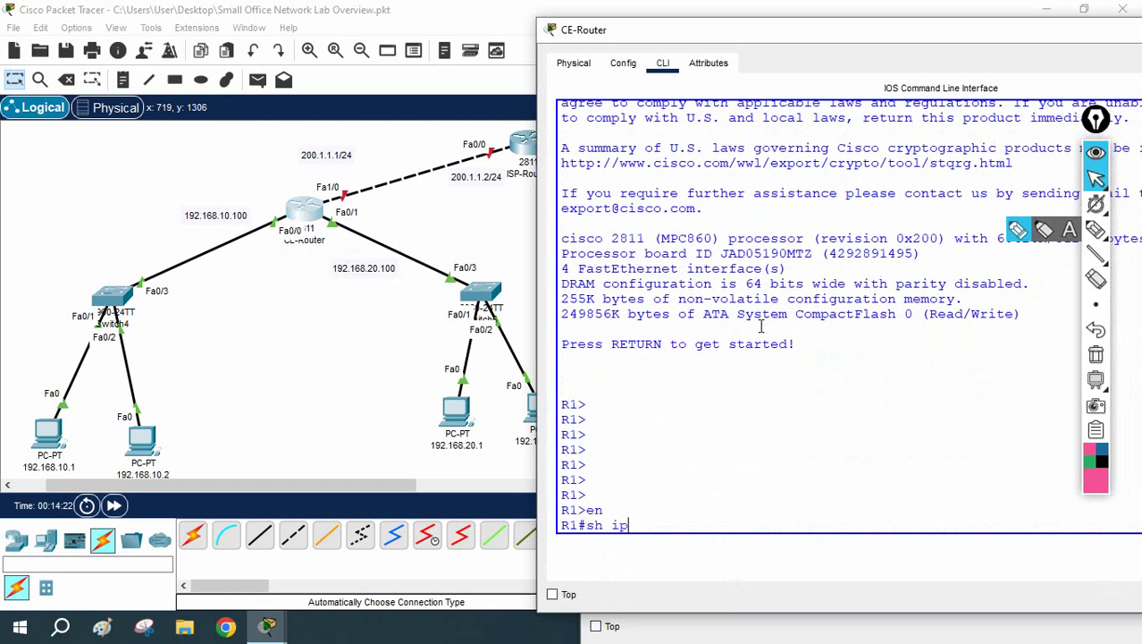
{"action": "type", "text": "sh ip int br"}
{"action": "key", "text": "Return"}
{"action": "key", "text": "Return"}
{"action": "key", "text": "Return"}
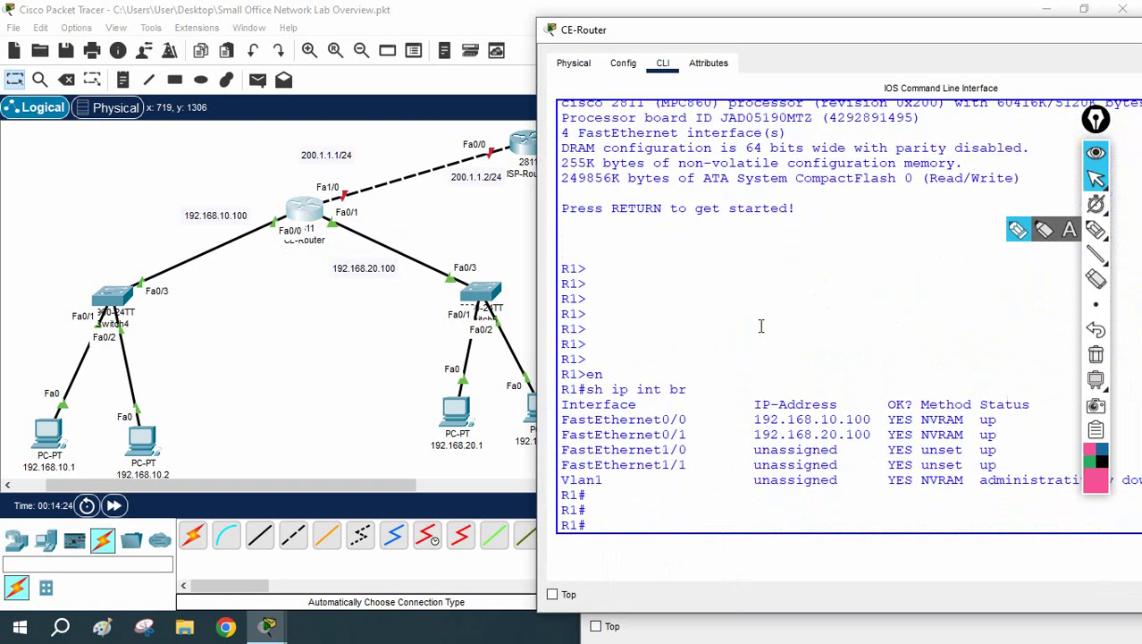
Copy the FastEthernet1/0 interface name from the interface list.
{"action": "left_click_drag", "start_coordinate": [987, 434], "coordinate": [558, 419]}
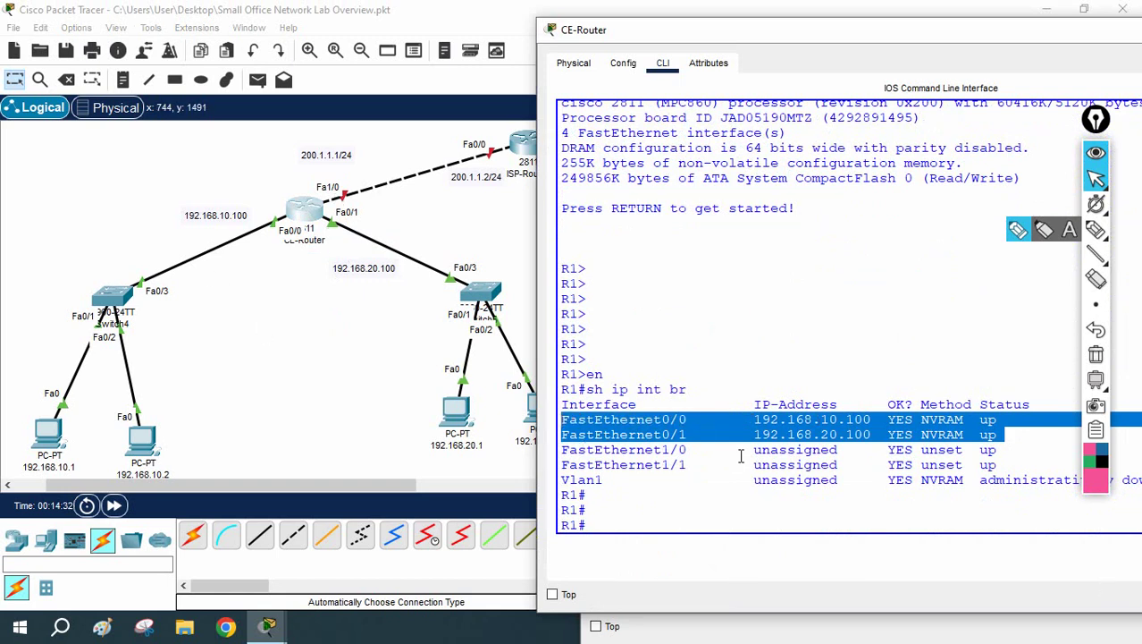
{"action": "left_click_drag", "start_coordinate": [729, 450], "coordinate": [563, 449]}
{"action": "key", "text": "ctrl+c"}
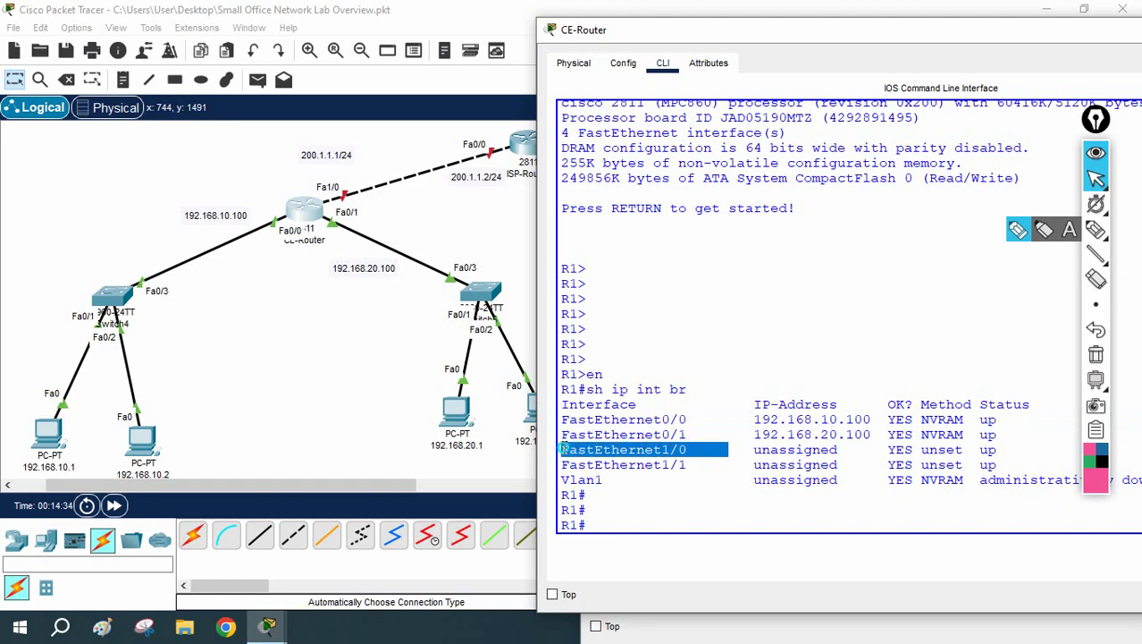
{"action": "right_click", "coordinate": [563, 450]}
{"action": "left_click", "coordinate": [601, 453]}
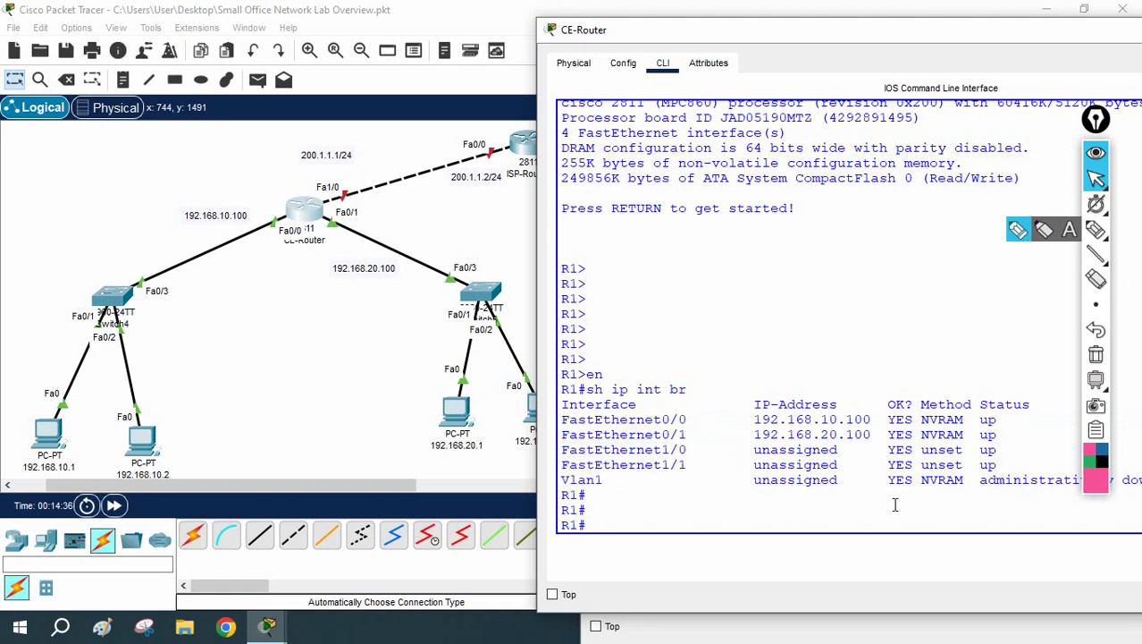
Give FastEthernet1/0 address 200.1.1.1 255.255.255.0 and enable it with no sh.
{"action": "type", "text": "t"}
{"action": "key", "text": "Return"}
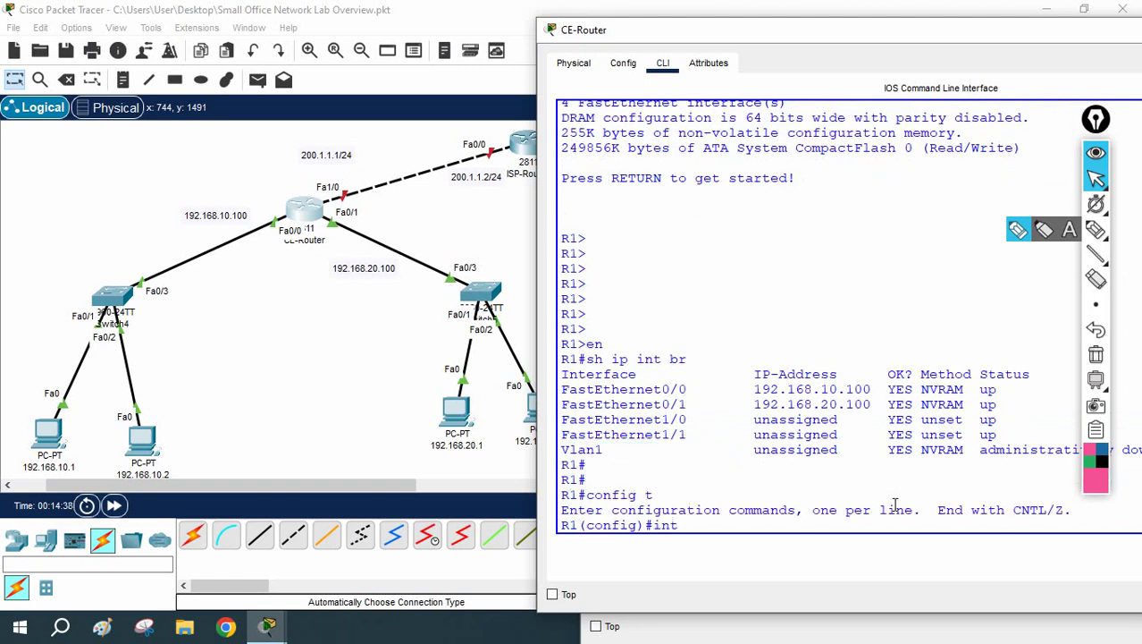
{"action": "type", "text": "int"}
{"action": "right_click", "coordinate": [893, 506]}
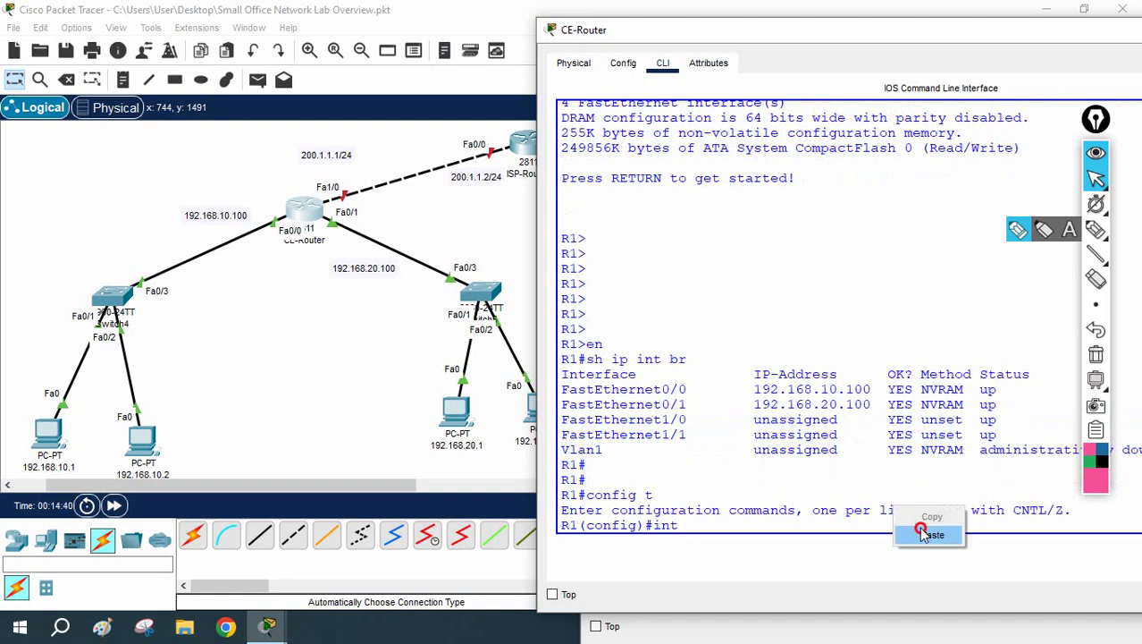
{"action": "left_click", "coordinate": [925, 530]}
{"action": "key", "text": "Return"}
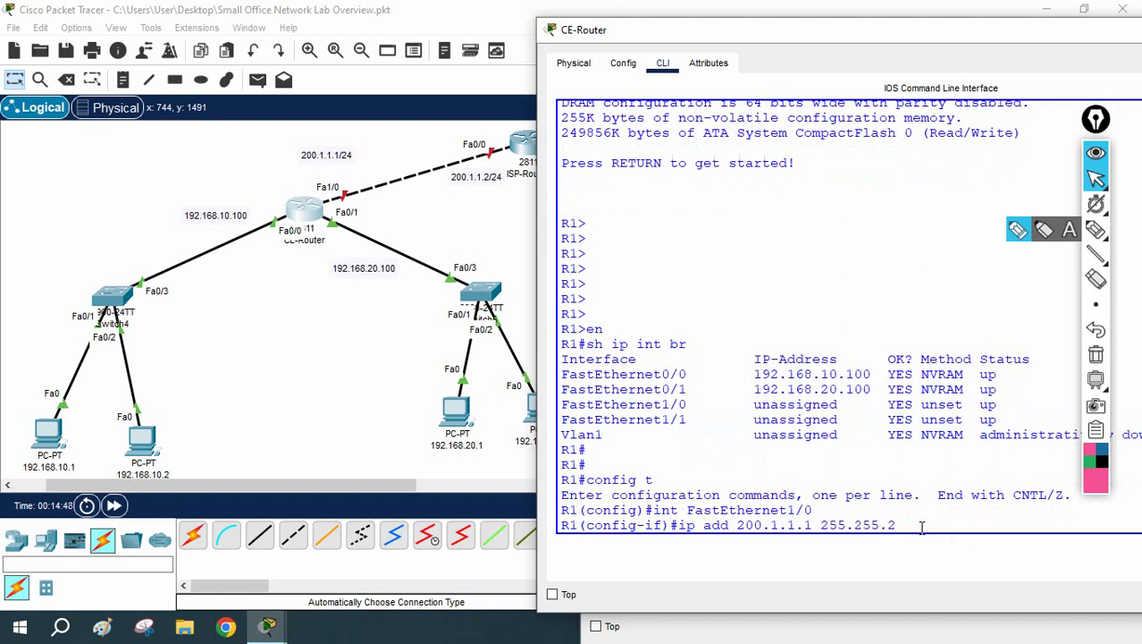
{"action": "type", "text": ".0"}
{"action": "key", "text": "Return"}
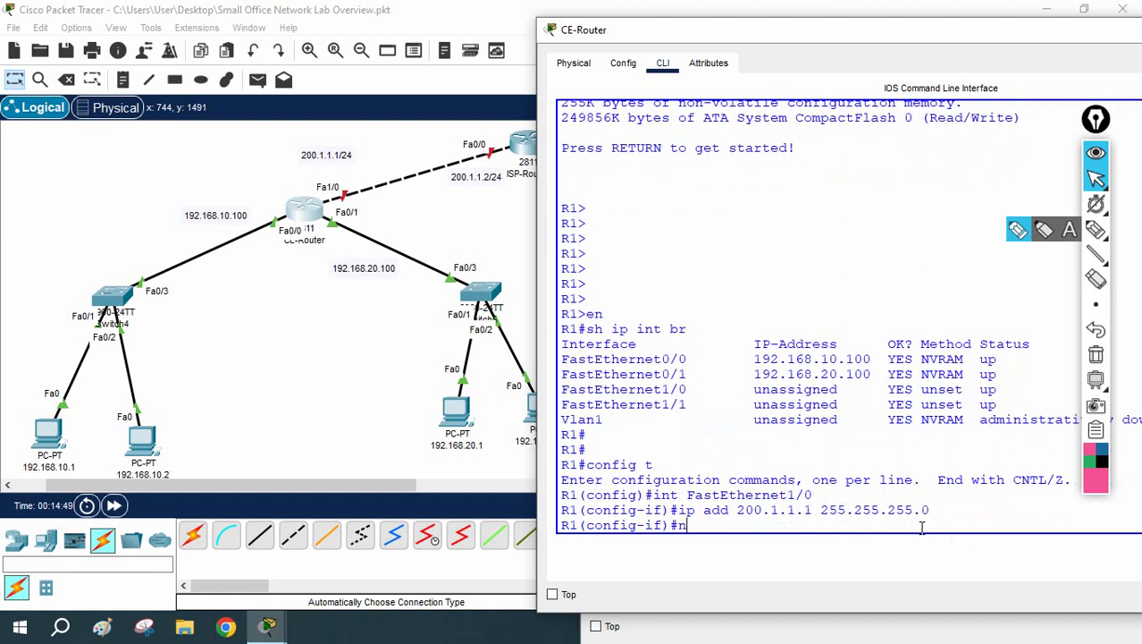
{"action": "type", "text": "no sh"}
{"action": "key", "text": "Return"}
Add the default route 0.0.0.0 0.0.0.0 via 200.1.1.2.
{"action": "key", "text": "Return"}
{"action": "type", "text": "exit"}
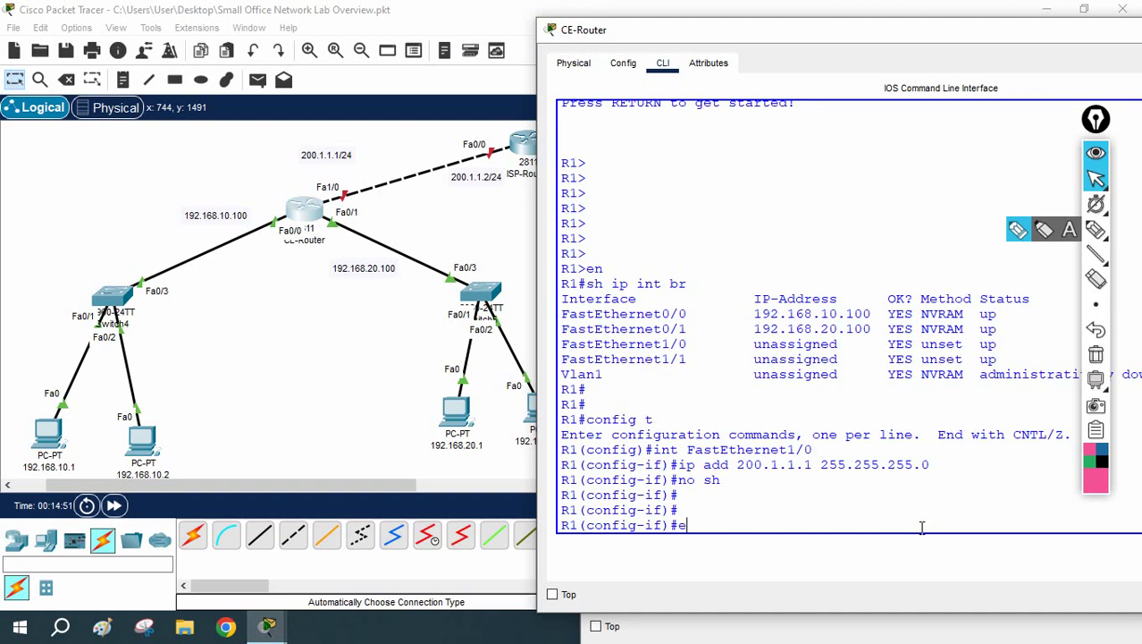
{"action": "key", "text": "Return"}
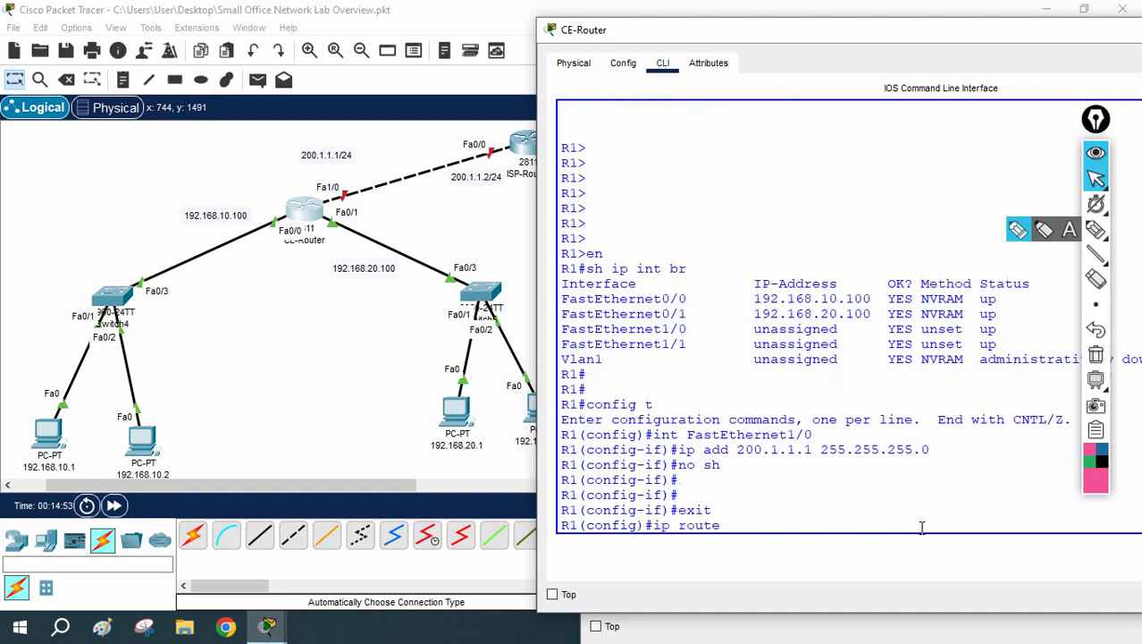
{"action": "type", "text": "ip route 0.0.0.0 0.0.0.0 200.1.1.2"}
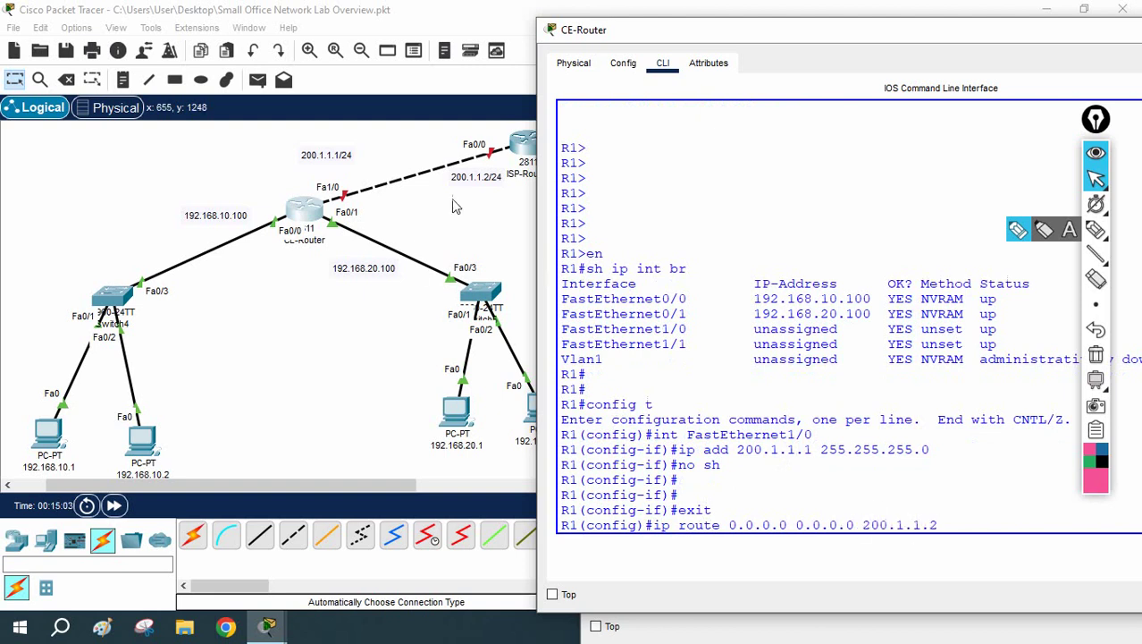
{"action": "key", "text": "Return"}
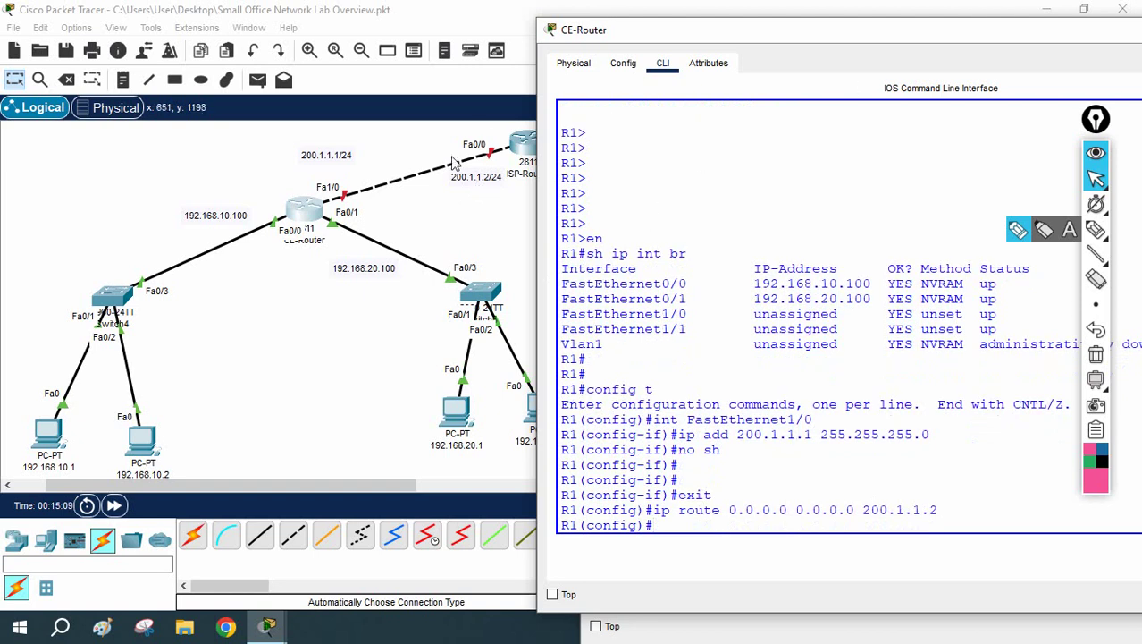
Open ISP-Router's CLI and arrange its window beside the topology.
{"action": "left_click", "coordinate": [426, 204]}
{"action": "left_click", "coordinate": [531, 143]}
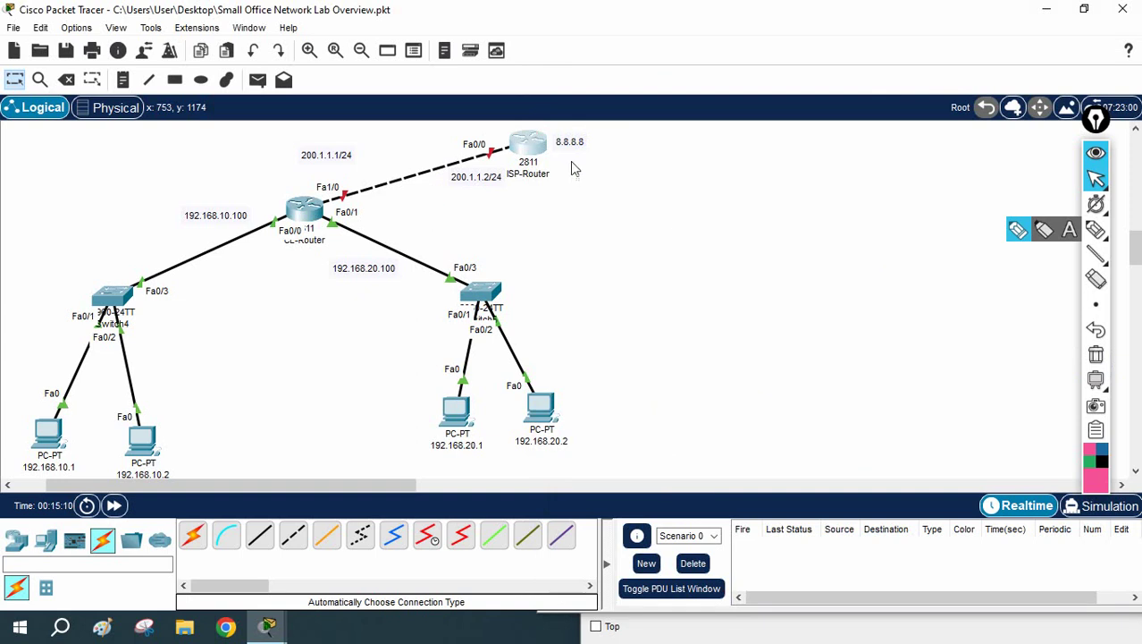
{"action": "left_click", "coordinate": [456, 59]}
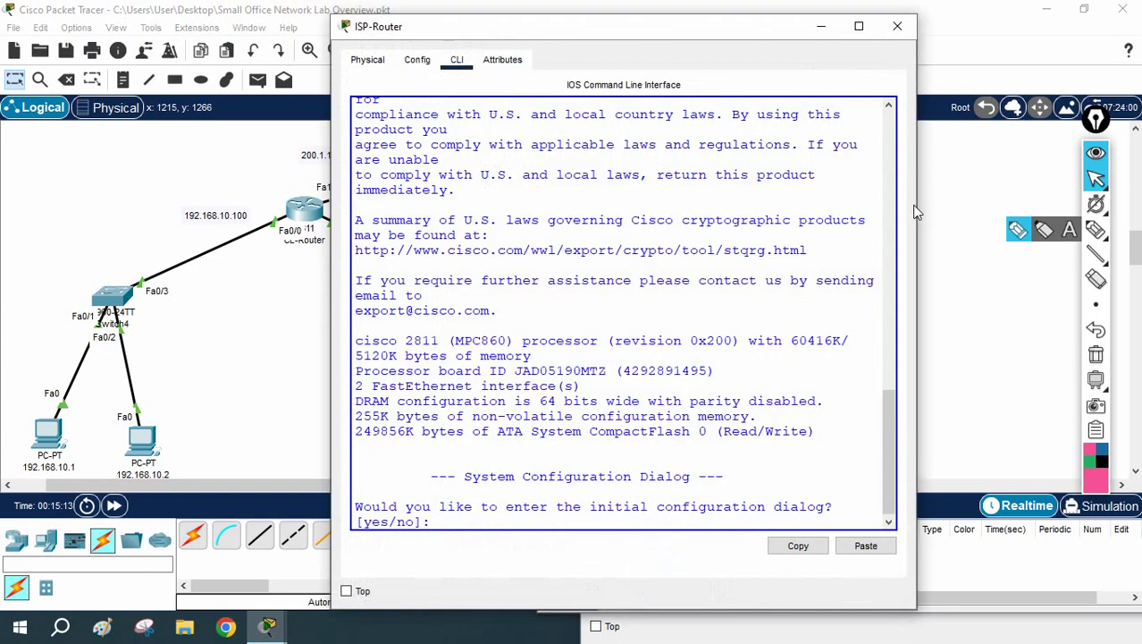
{"action": "left_click_drag", "start_coordinate": [921, 205], "coordinate": [1104, 205]}
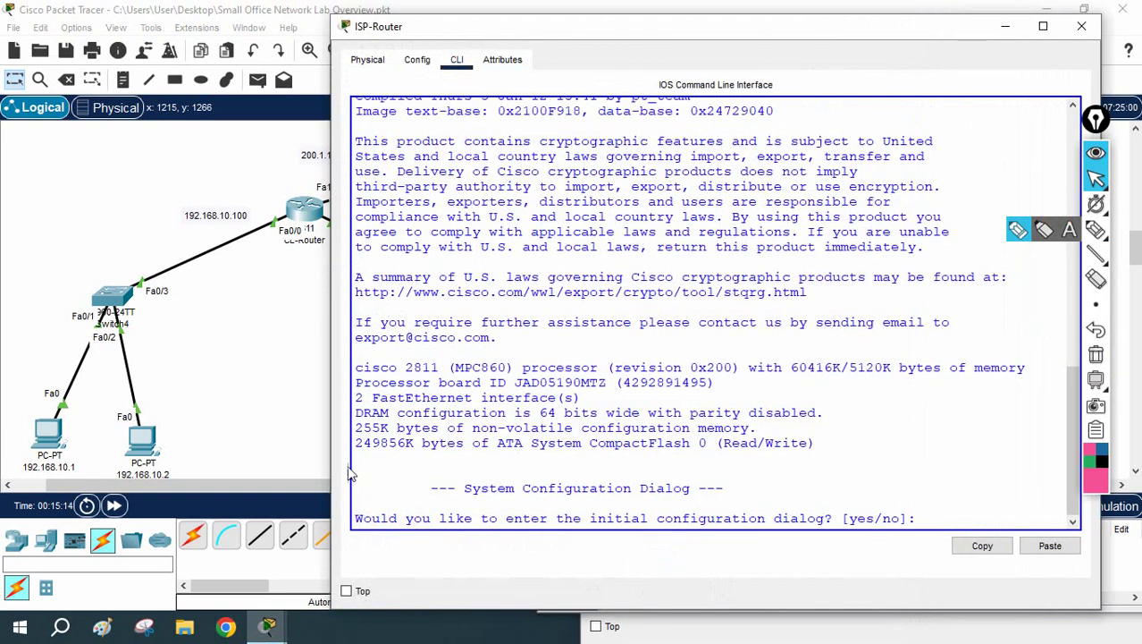
{"action": "left_click_drag", "start_coordinate": [291, 486], "coordinate": [358, 482]}
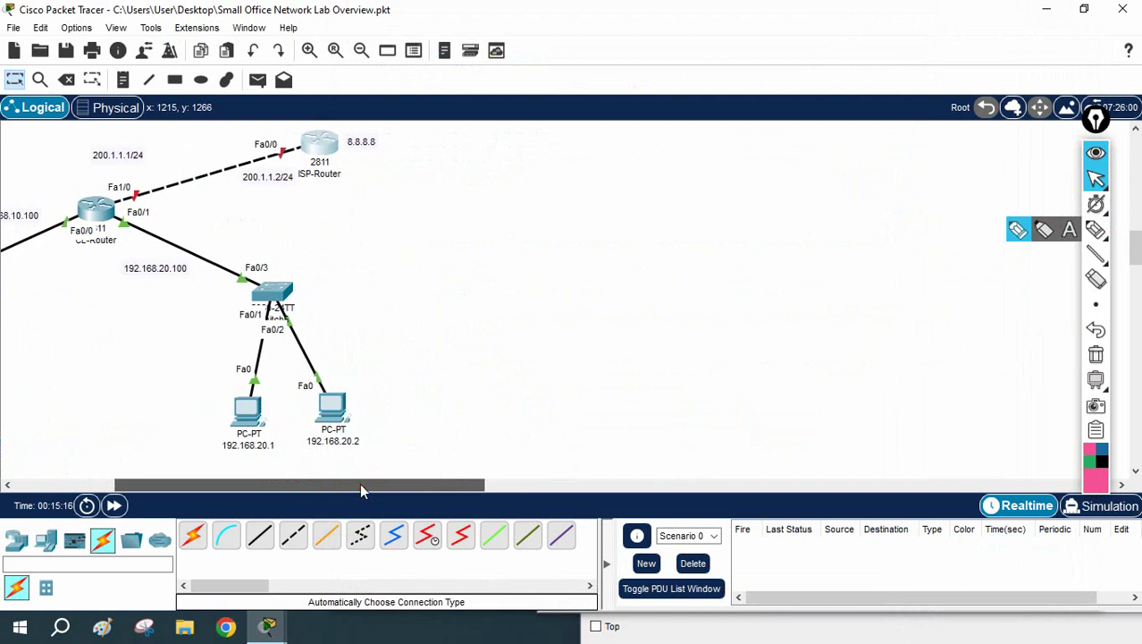
{"action": "left_click", "coordinate": [320, 147]}
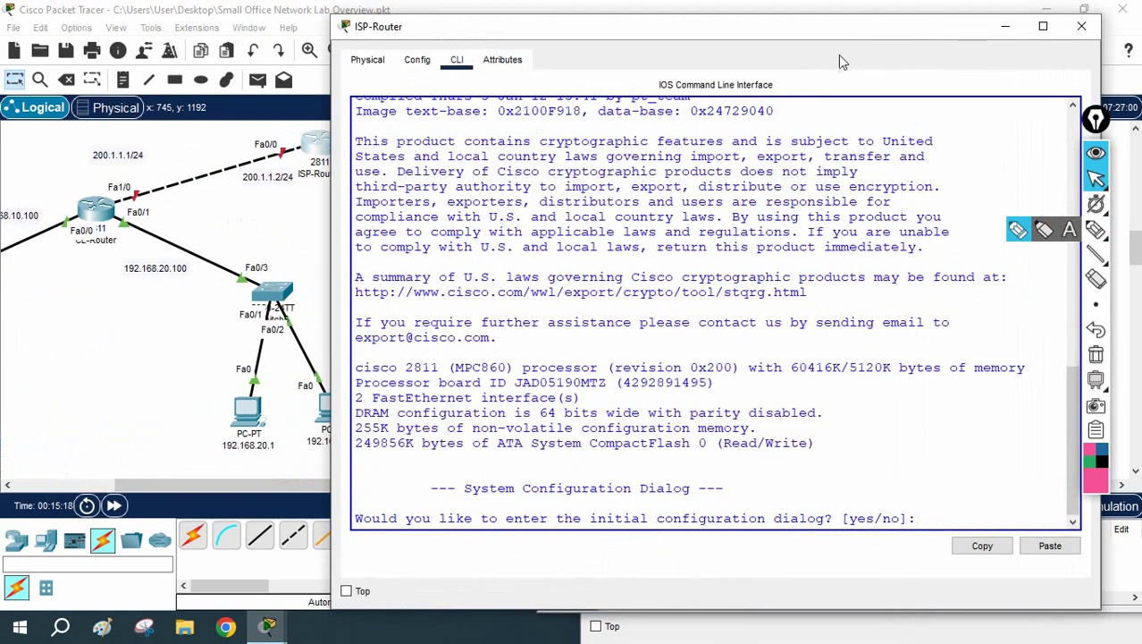
{"action": "left_click_drag", "start_coordinate": [832, 34], "coordinate": [950, 51]}
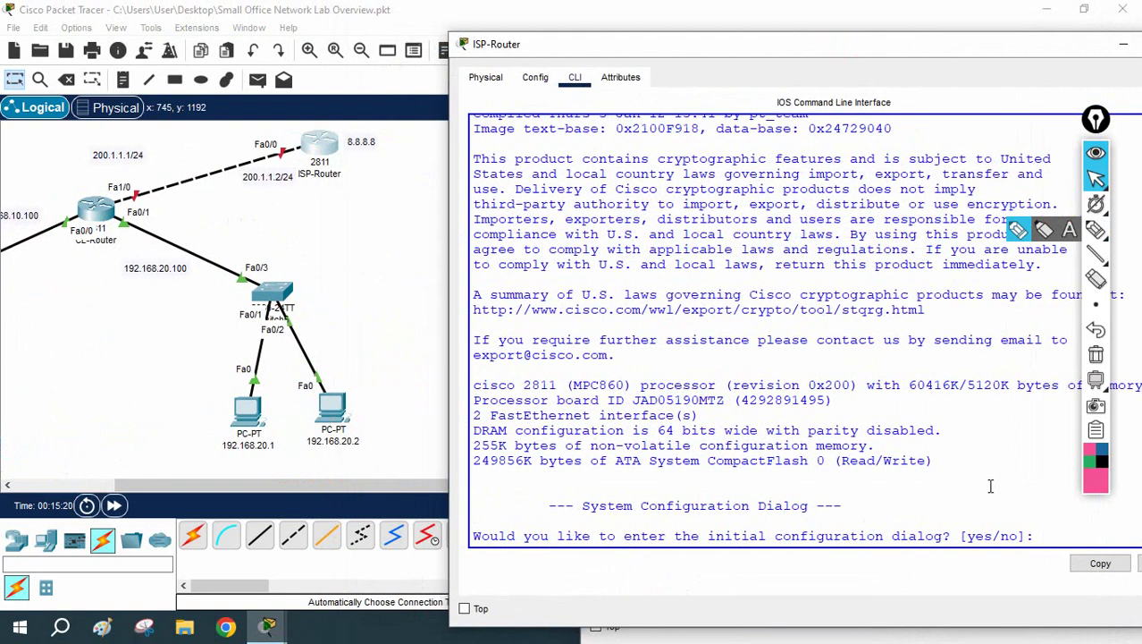
Skip the initial setup dialog and set the hostname to ISP in global configuration.
{"action": "type", "text": "no"}
{"action": "key", "text": "Return"}
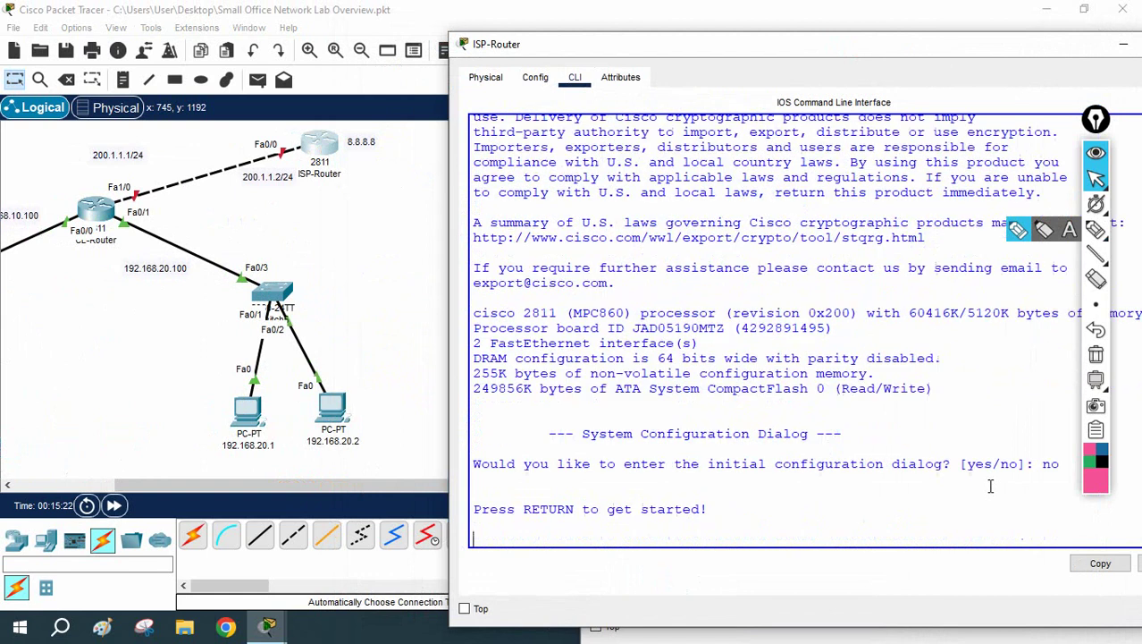
{"action": "key", "text": "Return"}
{"action": "key", "text": "Return"}
{"action": "type", "text": "en"}
{"action": "key", "text": "Return"}
{"action": "type", "text": "config "}
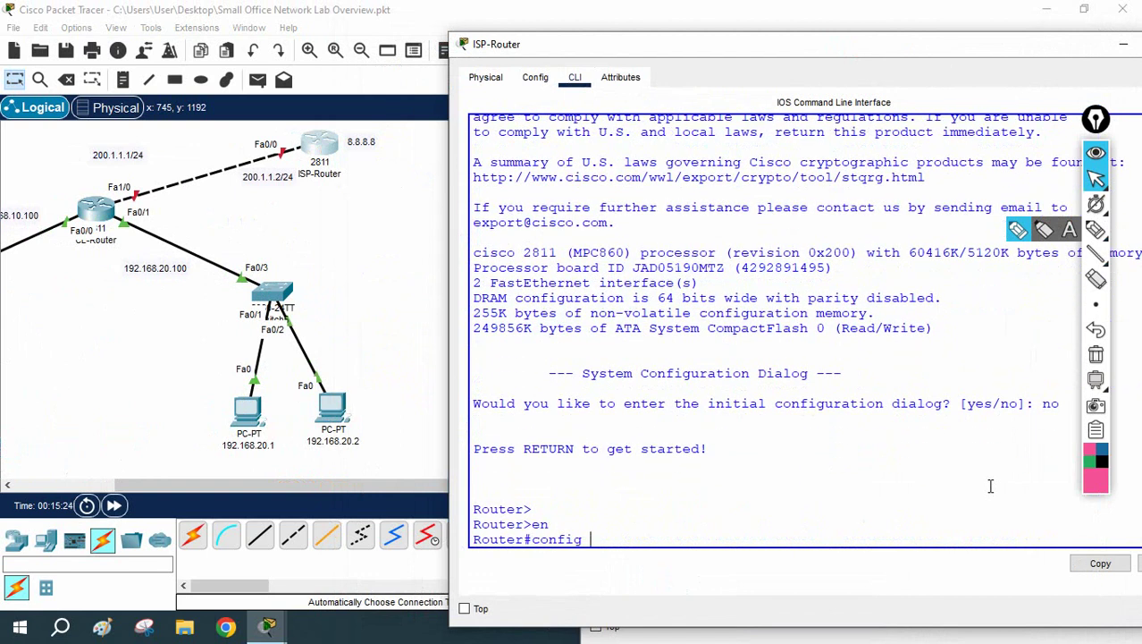
{"action": "type", "text": "t"}
{"action": "key", "text": "Return"}
{"action": "type", "text": "host"}
{"action": "key", "text": "Tab"}
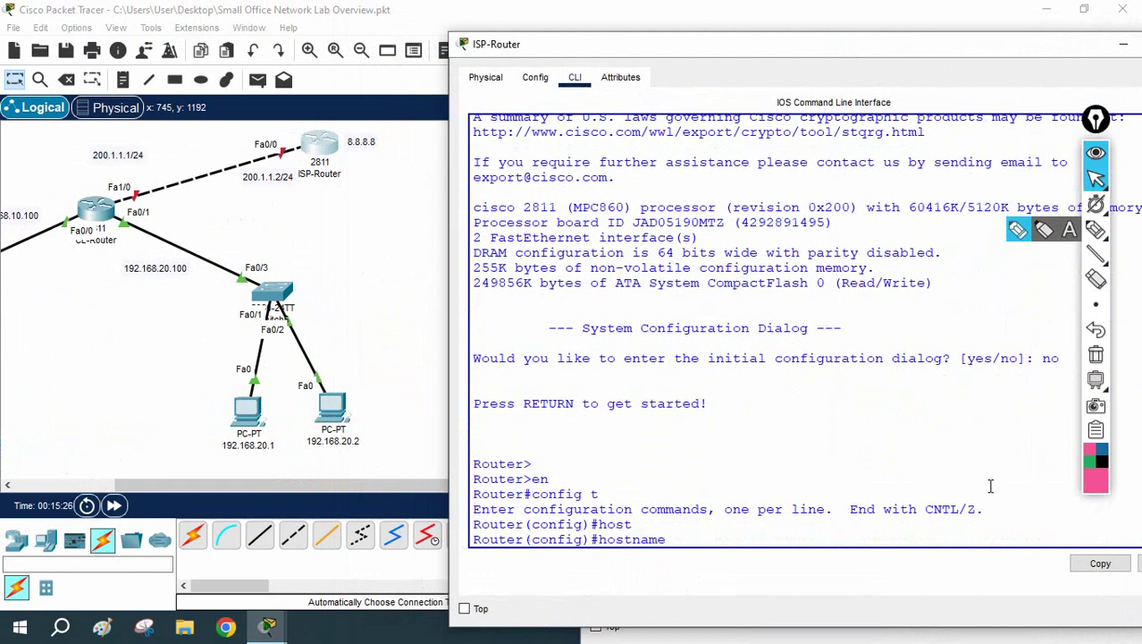
{"action": "type", "text": "ISP"}
{"action": "key", "text": "Return"}
{"action": "key", "text": "Return"}
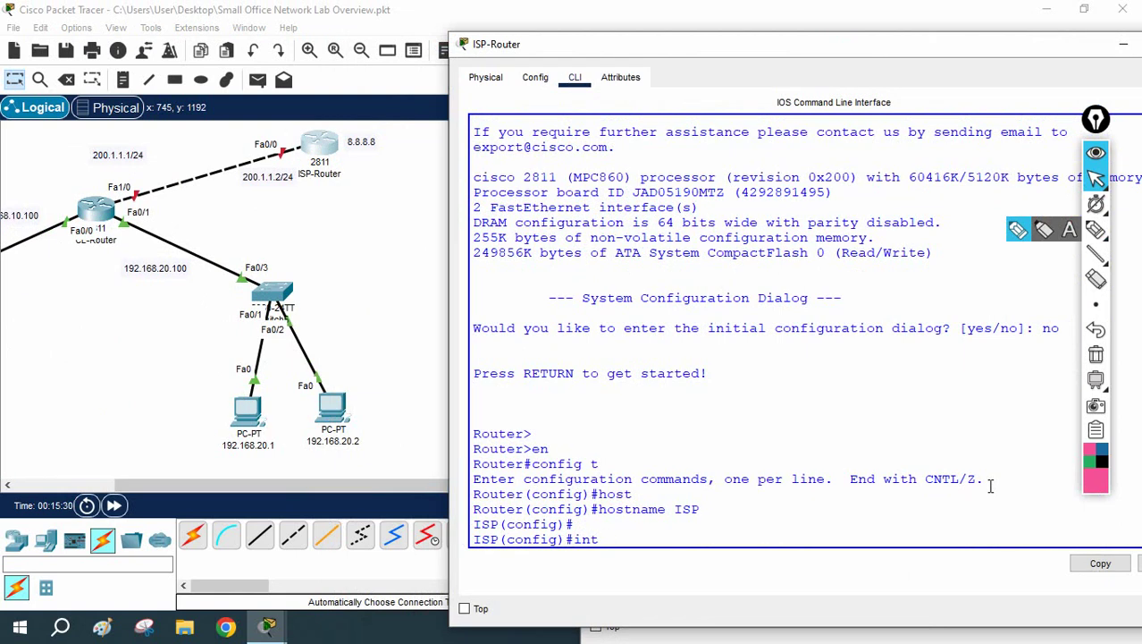
Assign f0/0 the address 200.1.1.2 255.255.255.0 and enable it.
{"action": "type", "text": "f0/0"}
{"action": "key", "text": "Return"}
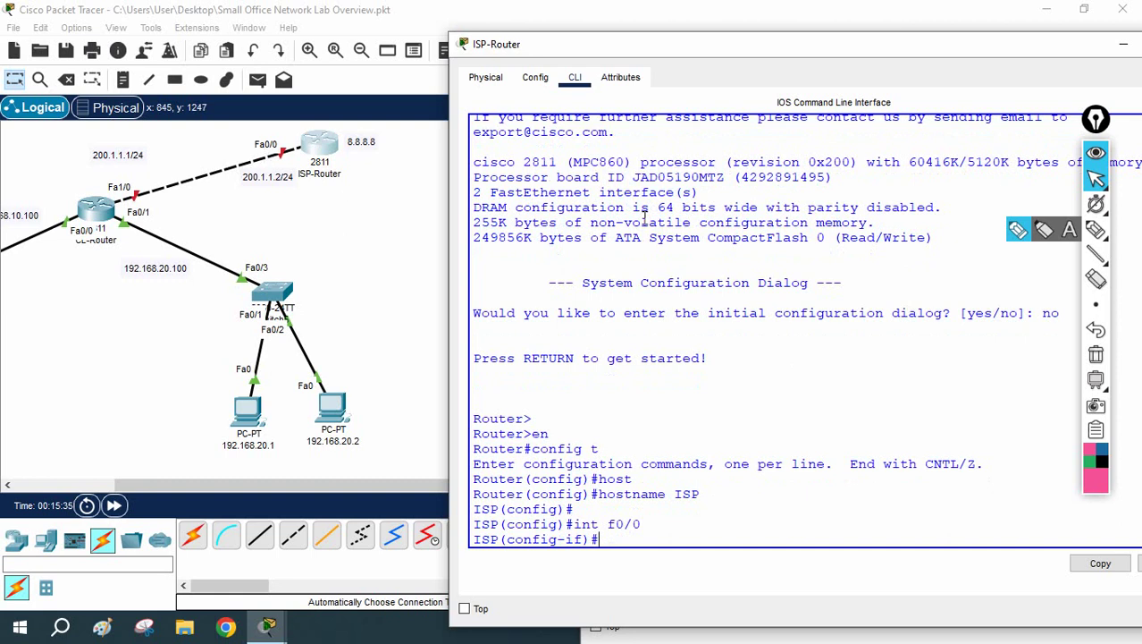
{"action": "type", "text": "ip add 200.1.1.2 255.2"}
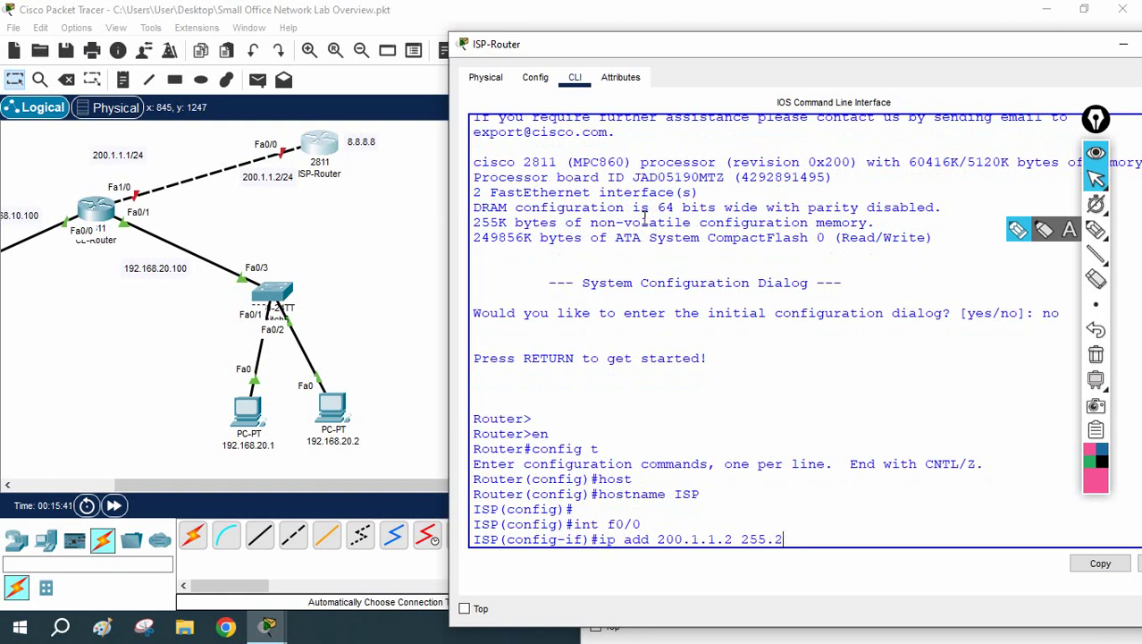
{"action": "type", "text": "55.255.0"}
{"action": "key", "text": "Return"}
{"action": "type", "text": "no sh"}
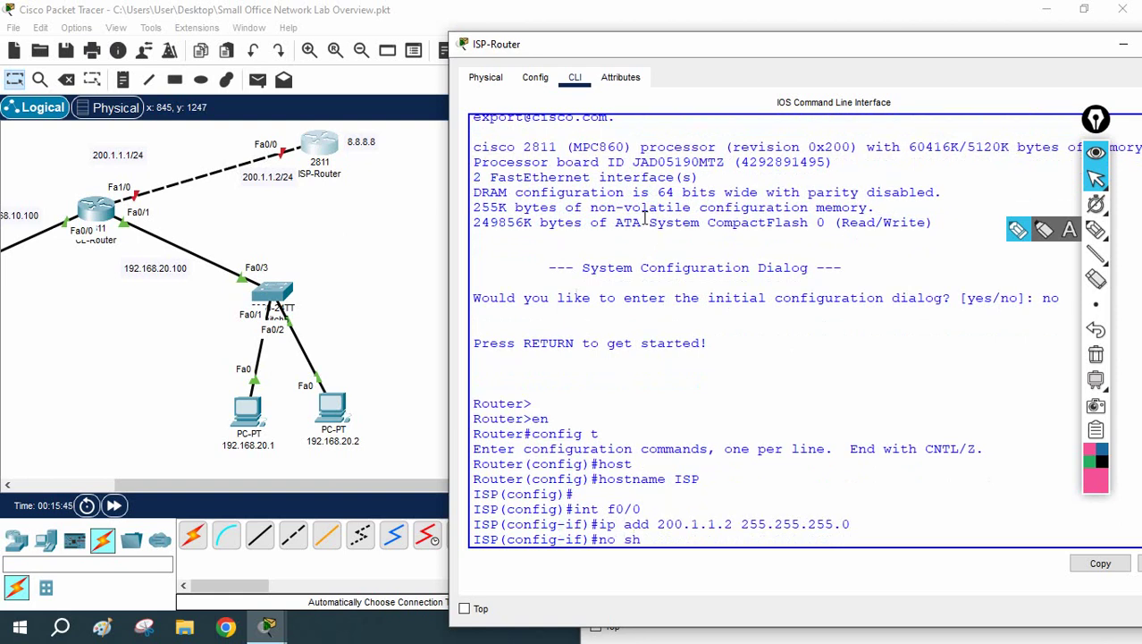
{"action": "key", "text": "Return"}
Save the ISP router configuration with do wr.
{"action": "type", "text": "do wr"}
{"action": "key", "text": "Return"}
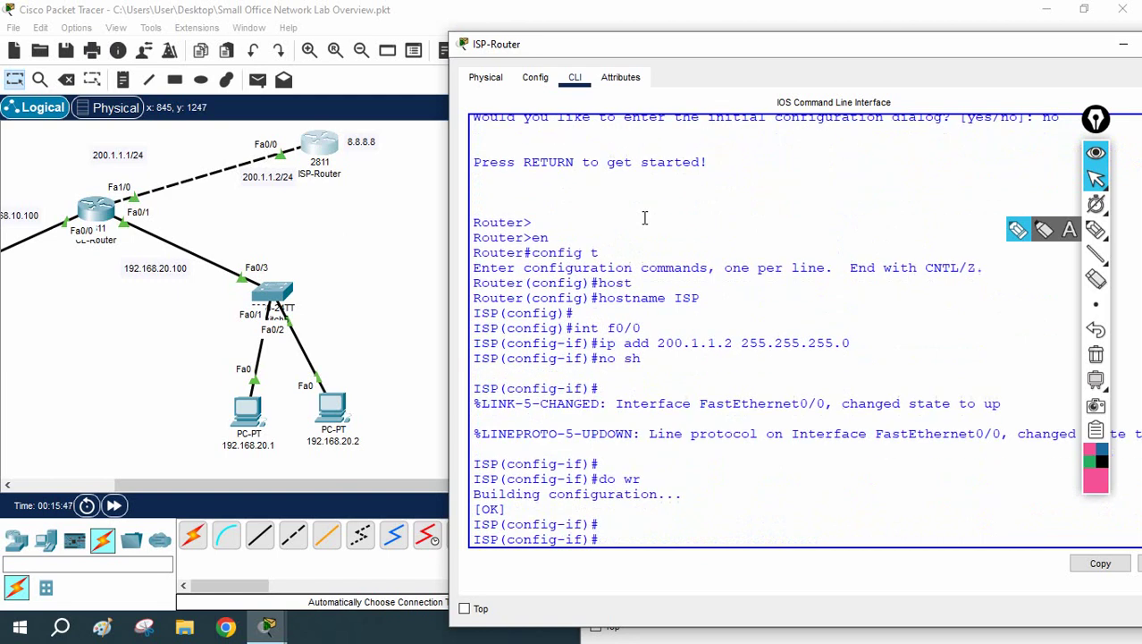
{"action": "key", "text": "Return"}
Create Loopback0 at 8.8.8.8 255.0.0.0 on the ISP router and save with wr.
{"action": "type", "text": "int lo"}
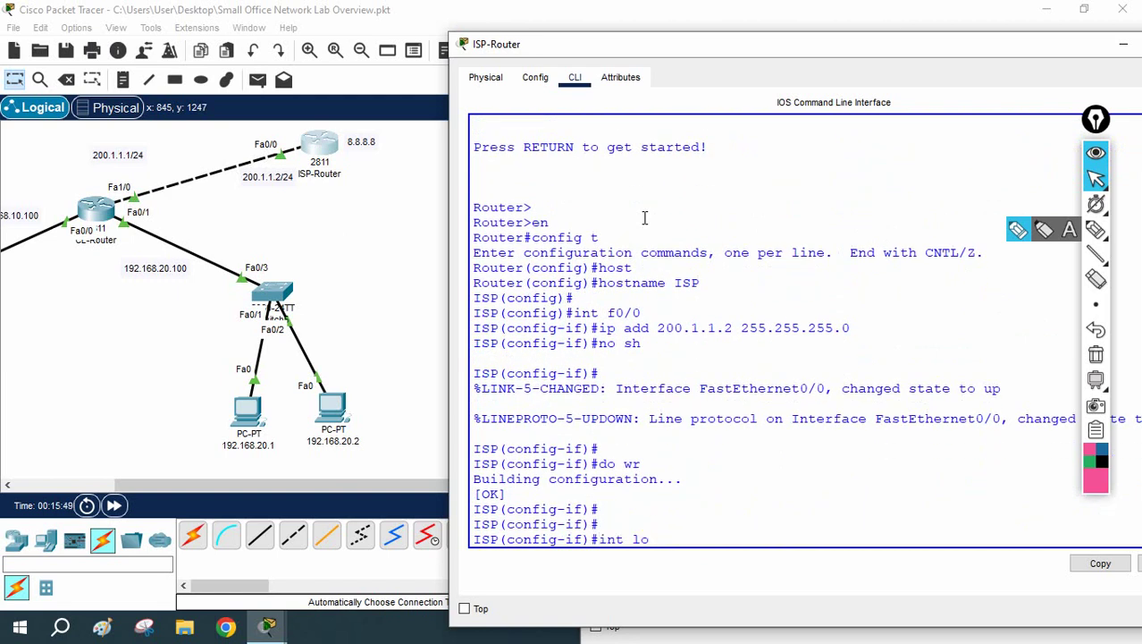
{"action": "type", "text": " 0"}
{"action": "key", "text": "Return"}
{"action": "key", "text": "Return"}
{"action": "key", "text": "Return"}
{"action": "key", "text": "Return"}
{"action": "type", "text": "ip"}
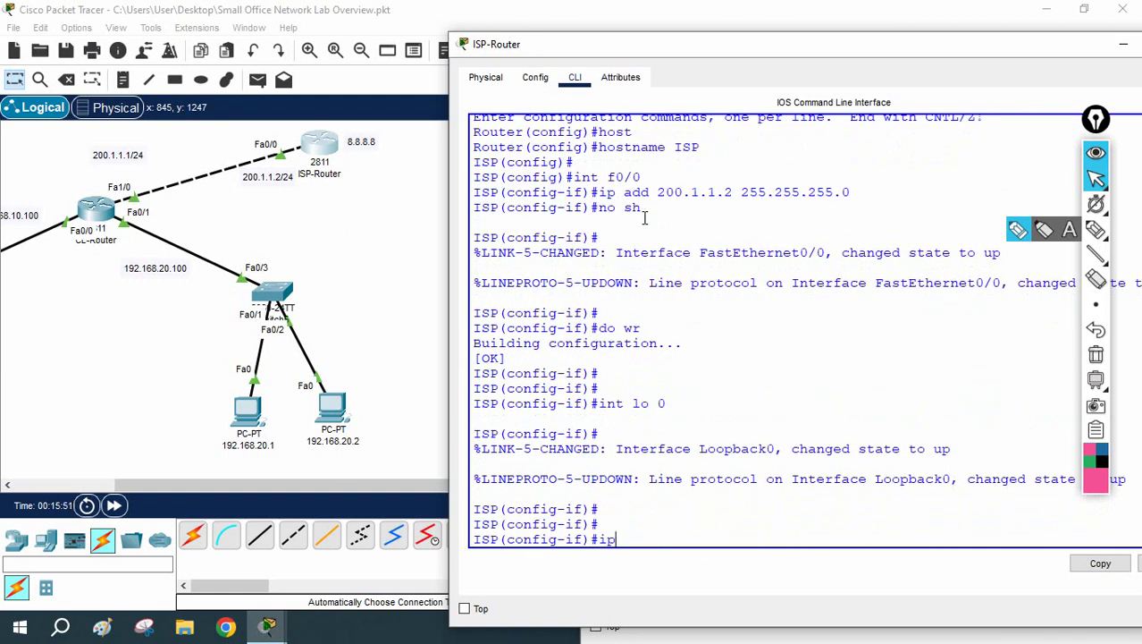
{"action": "type", "text": " add 8.8.8.8 255.0.0.0"}
{"action": "key", "text": "Return"}
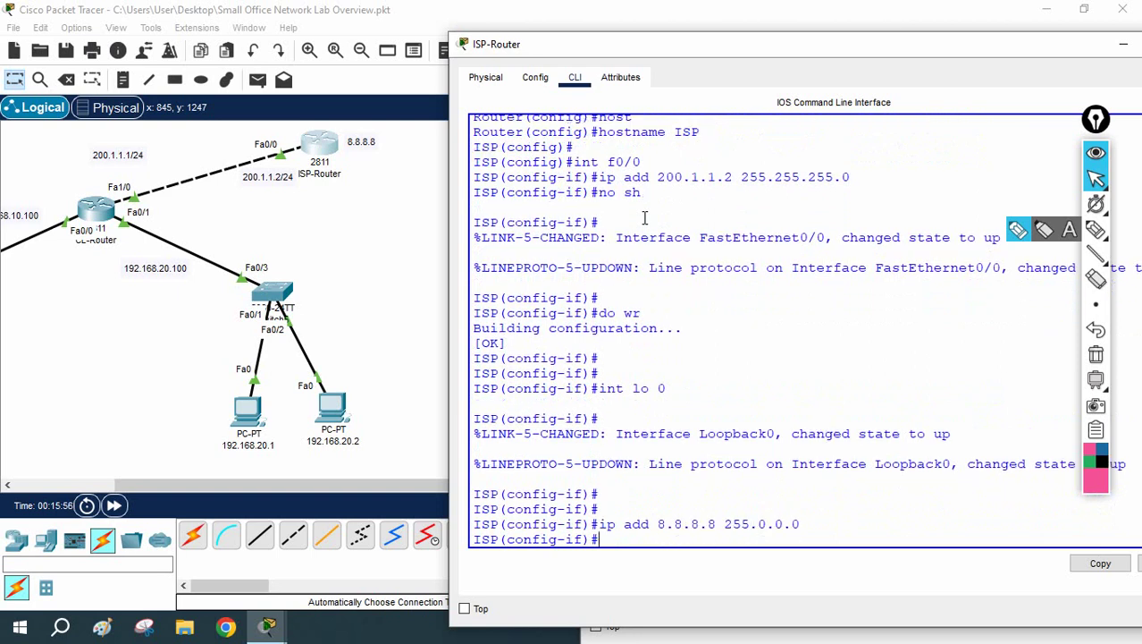
{"action": "key", "text": "ctrl+z"}
{"action": "key", "text": "Return"}
{"action": "key", "text": "Return"}
{"action": "key", "text": "Return"}
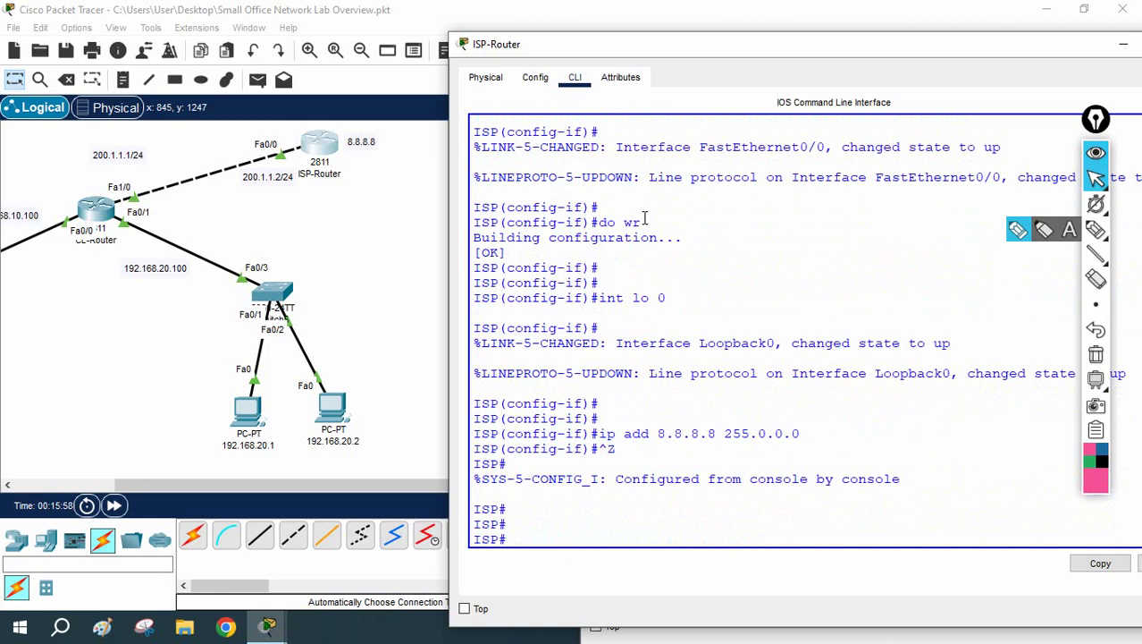
{"action": "type", "text": "wr"}
{"action": "key", "text": "Return"}
{"action": "key", "text": "Return"}
{"action": "key", "text": "Return"}
Review the command history with sh history, then with do sh hist from interface f0/0.
{"action": "type", "text": "sh"}
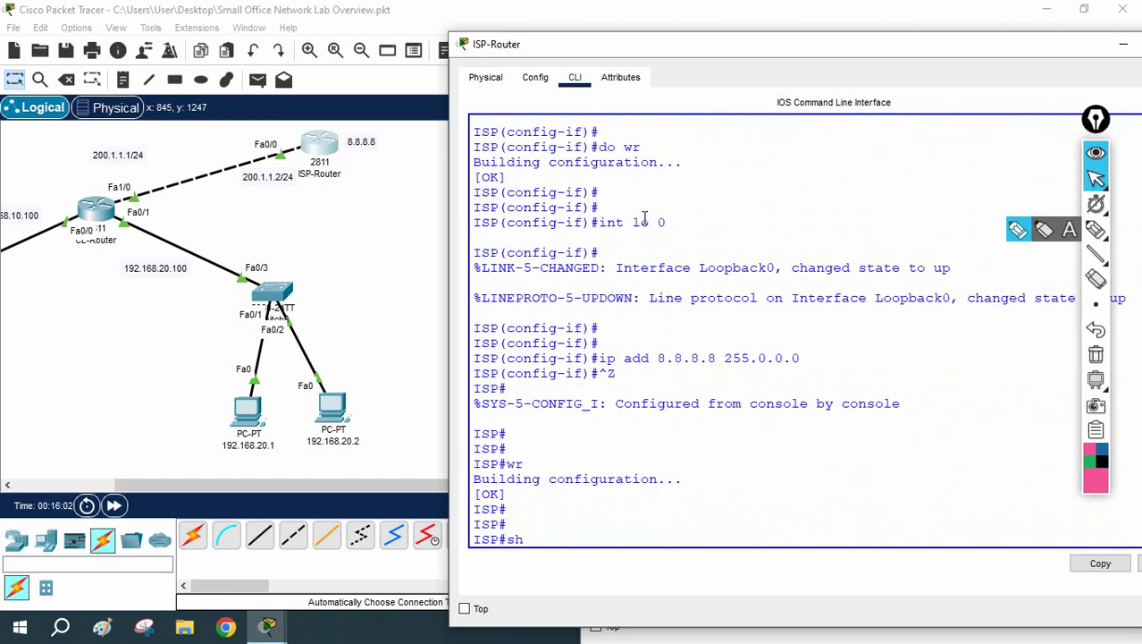
{"action": "type", "text": " hist"}
{"action": "key", "text": "Tab"}
{"action": "key", "text": "Return"}
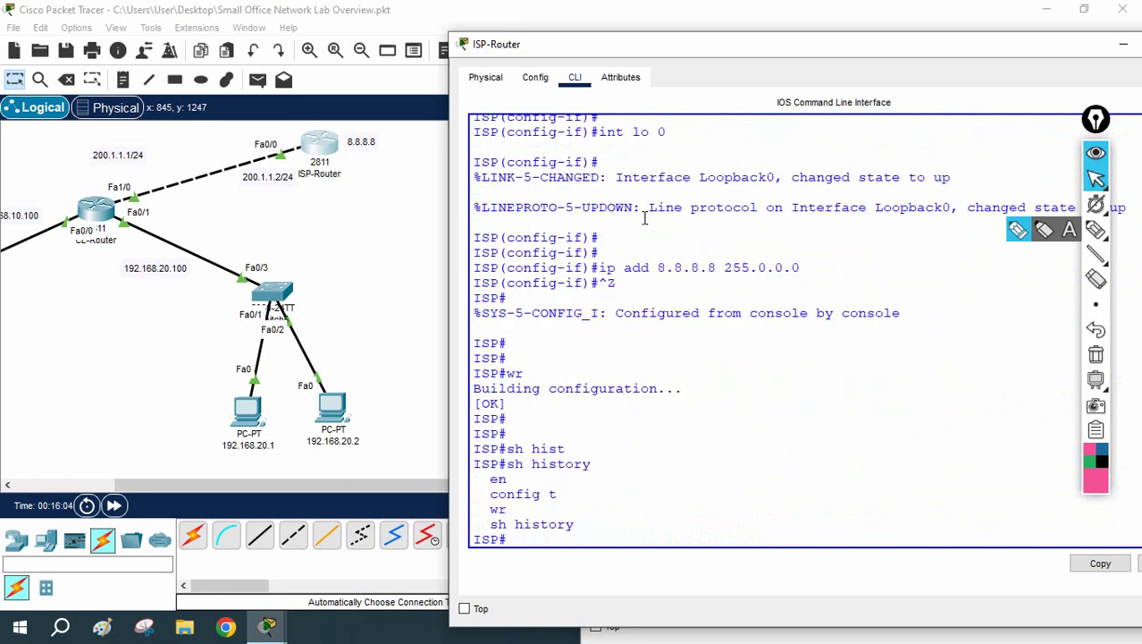
{"action": "type", "text": "config t"}
{"action": "key", "text": "Return"}
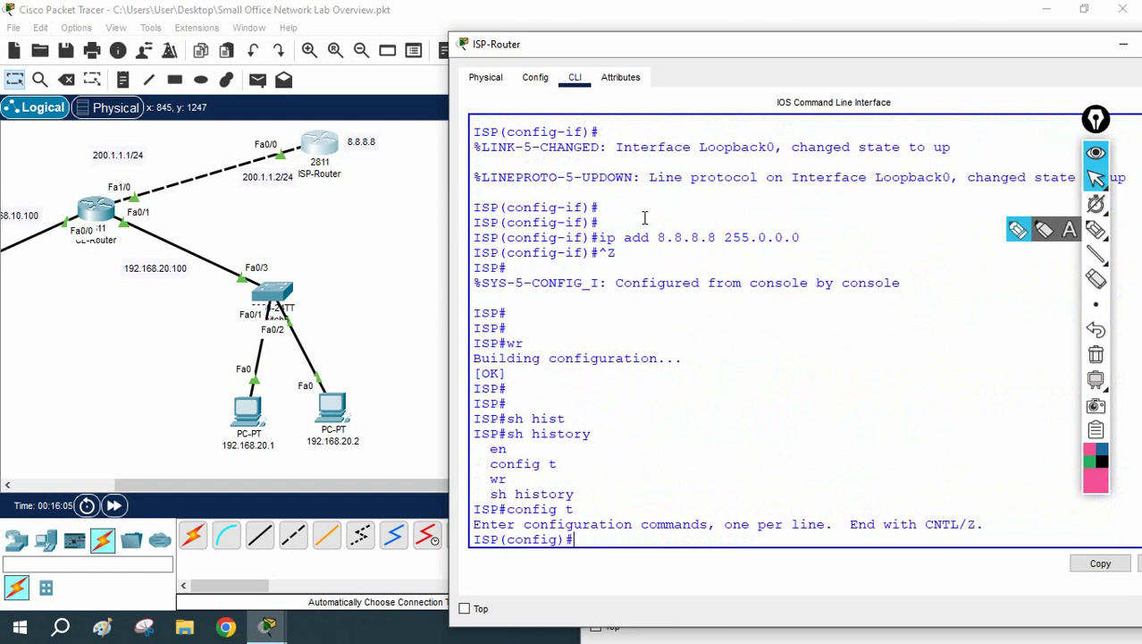
{"action": "type", "text": "int f0/0"}
{"action": "key", "text": "Return"}
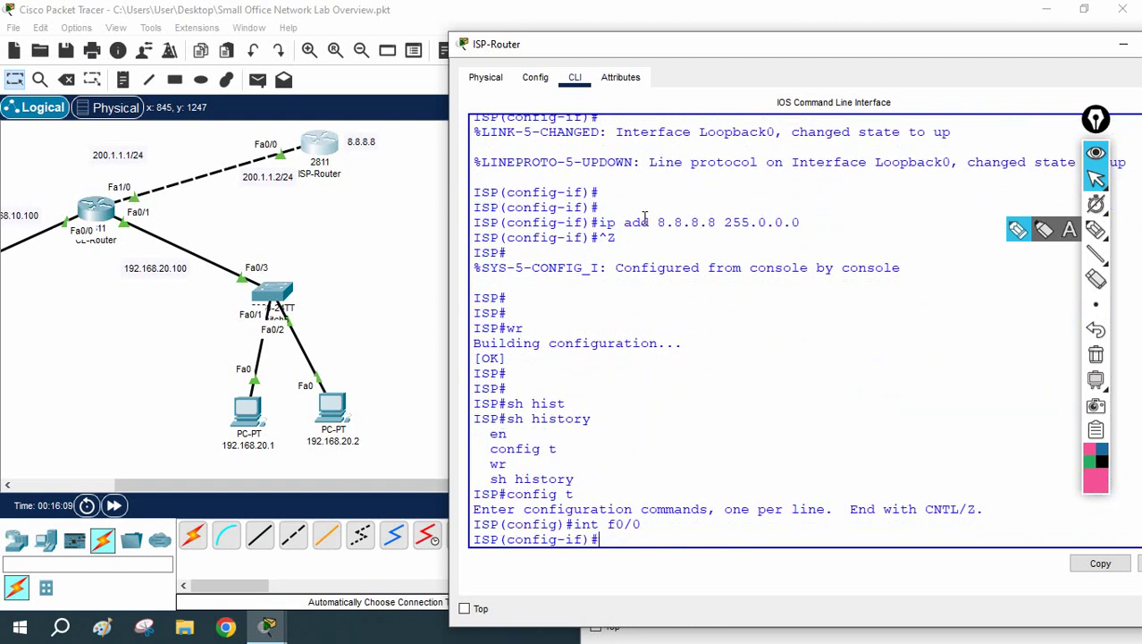
{"action": "type", "text": "do sh h"}
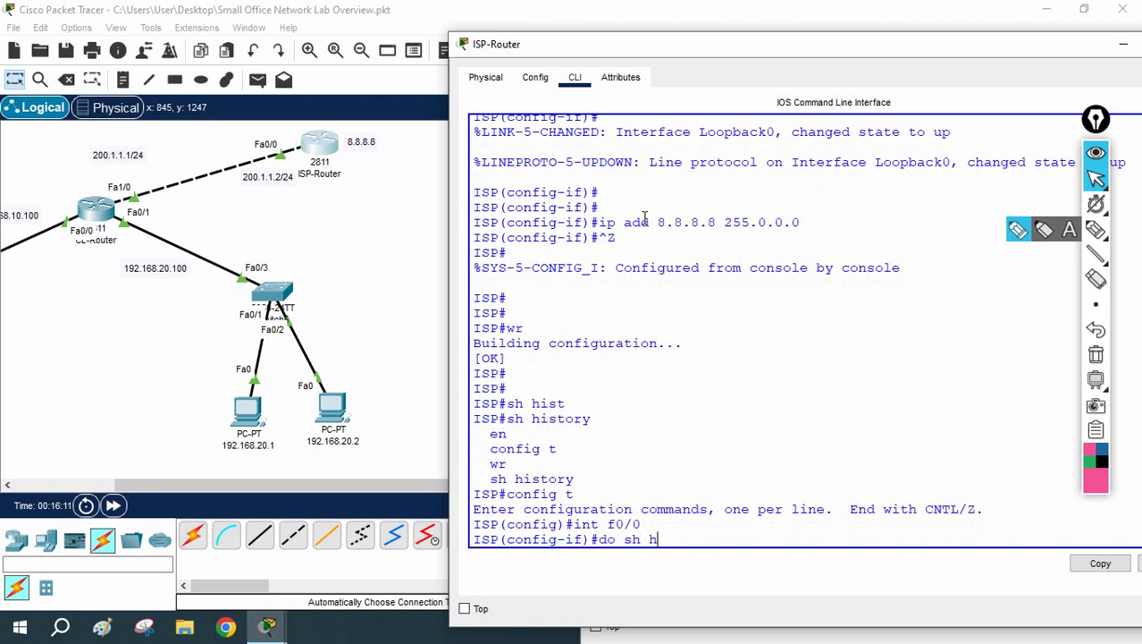
{"action": "type", "text": "ist"}
{"action": "key", "text": "Return"}
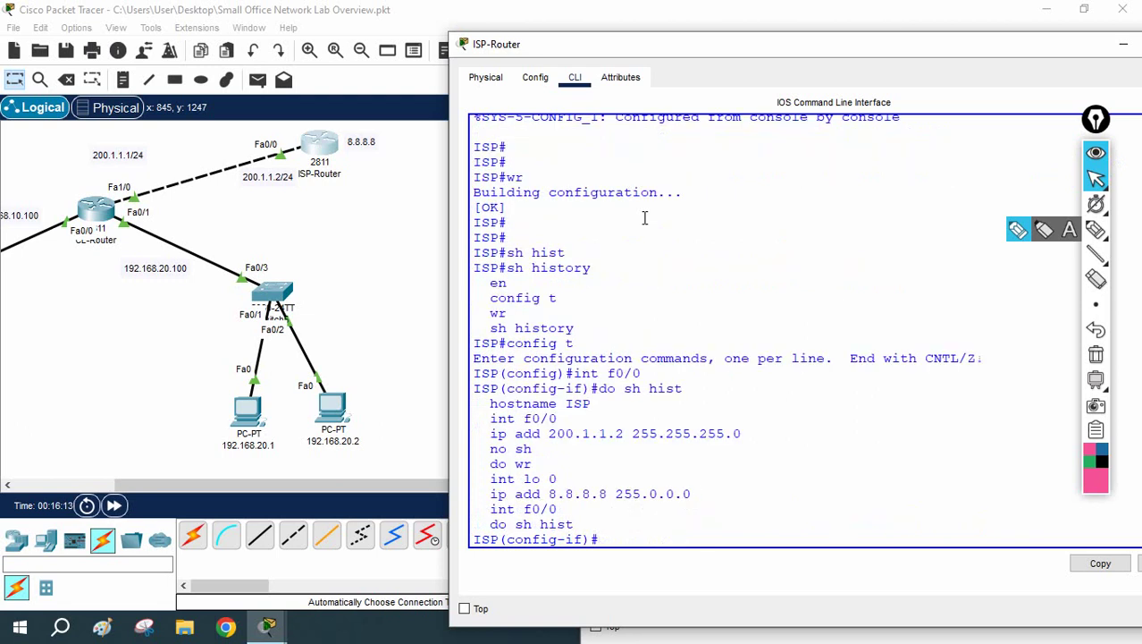
{"action": "mouse_move", "coordinate": [490, 404]}
{"action": "left_mouse_down"}
{"action": "mouse_move", "coordinate": [595, 459]}
{"action": "mouse_move", "coordinate": [629, 526]}
{"action": "left_mouse_up"}
Exit configuration mode and save the ISP router configuration again with wr.
{"action": "key", "text": "ctrl+z"}
{"action": "key", "text": "Return"}
{"action": "key", "text": "Return"}
{"action": "type", "text": "w"}
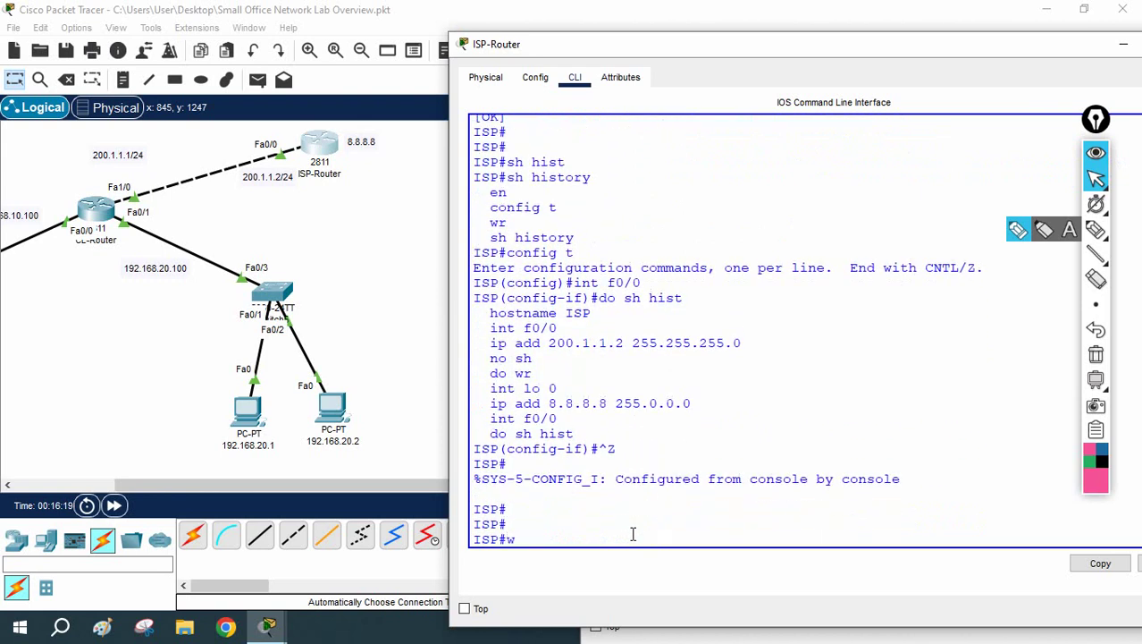
{"action": "type", "text": "r"}
{"action": "key", "text": "Return"}
{"action": "key", "text": "Return"}
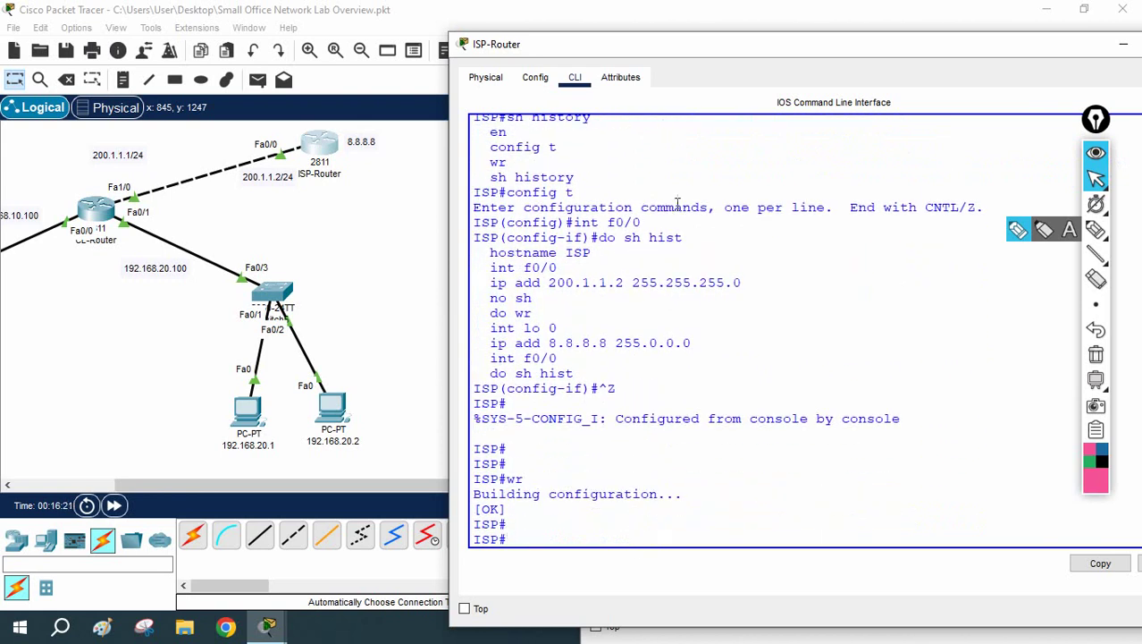
{"action": "left_click_drag", "start_coordinate": [777, 42], "coordinate": [647, 95]}
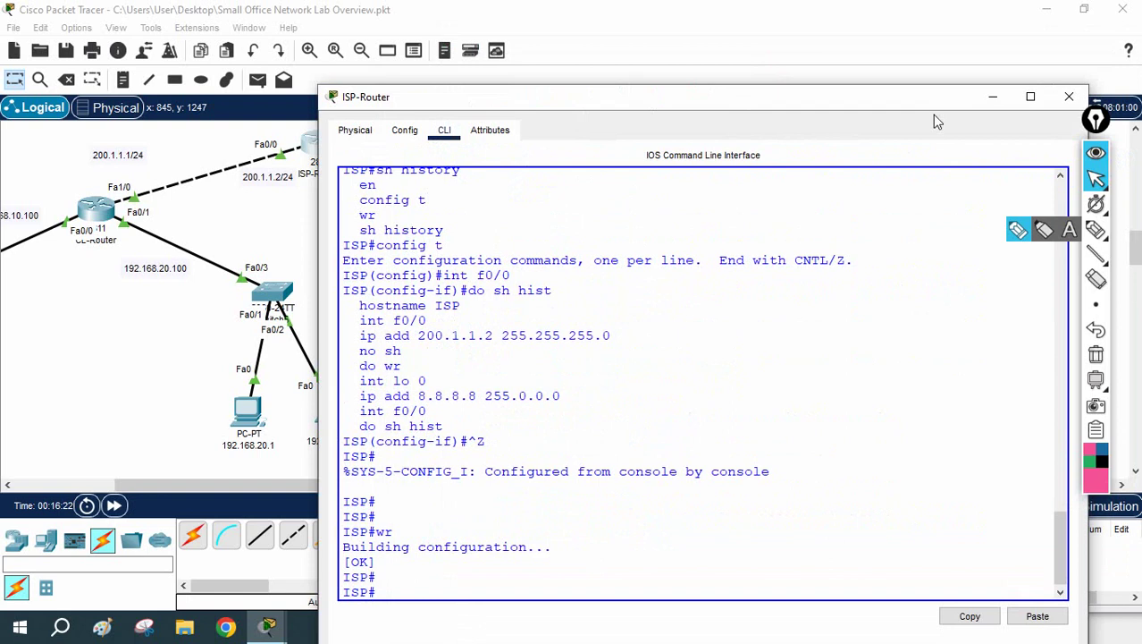
Close the ISP router window and bring up PC 192.168.10.1's widened command prompt.
{"action": "left_click", "coordinate": [1069, 96]}
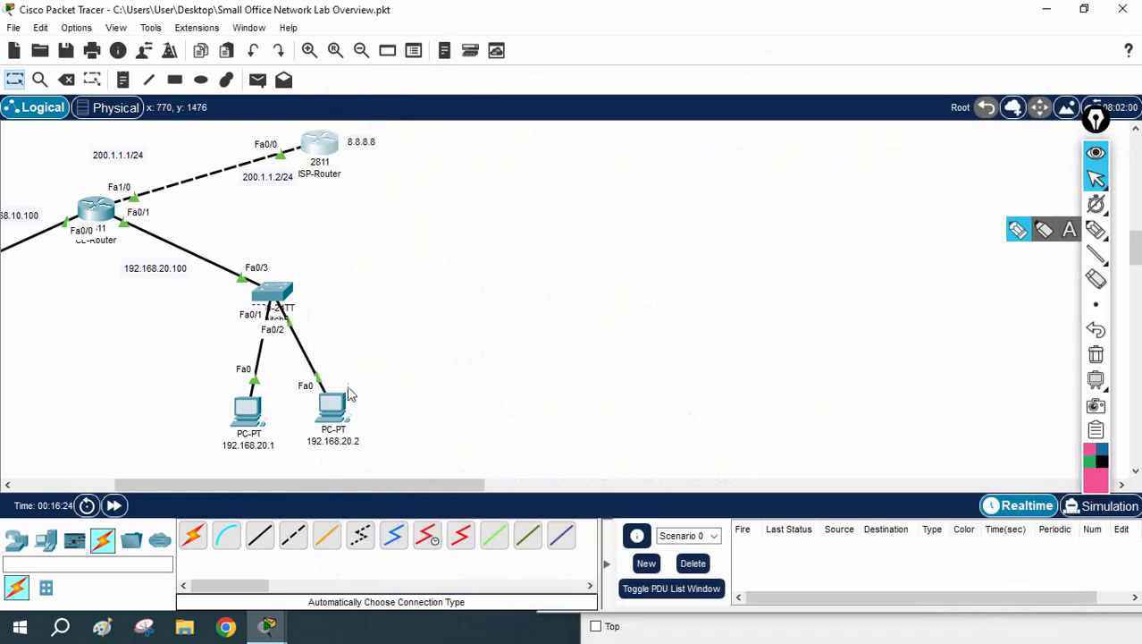
{"action": "left_click_drag", "start_coordinate": [198, 480], "coordinate": [86, 480]}
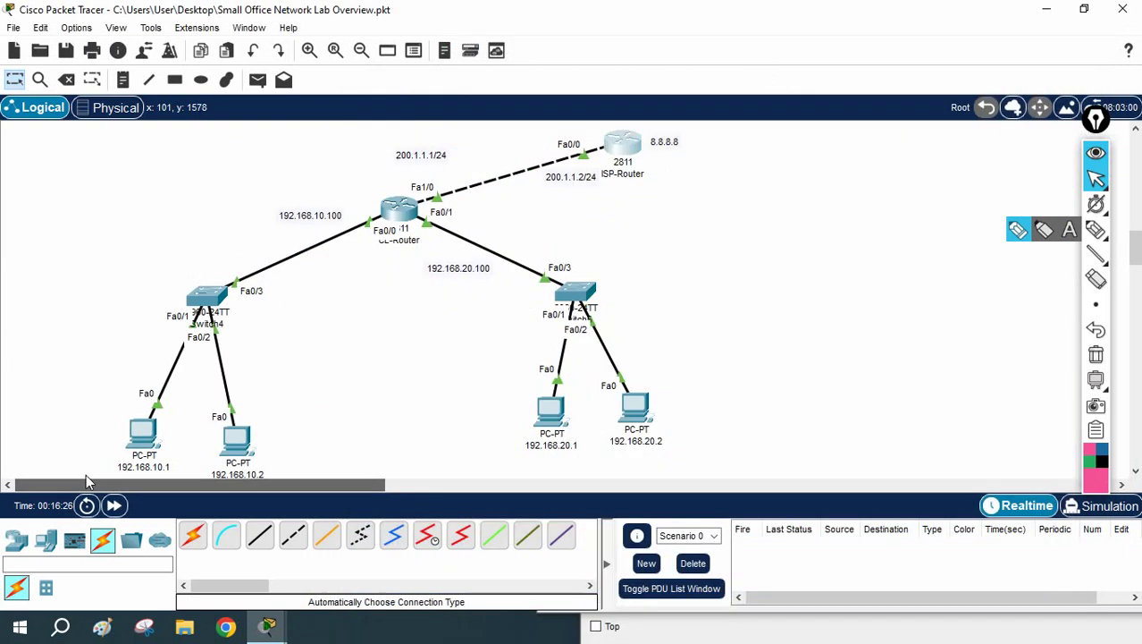
{"action": "left_click", "coordinate": [143, 435]}
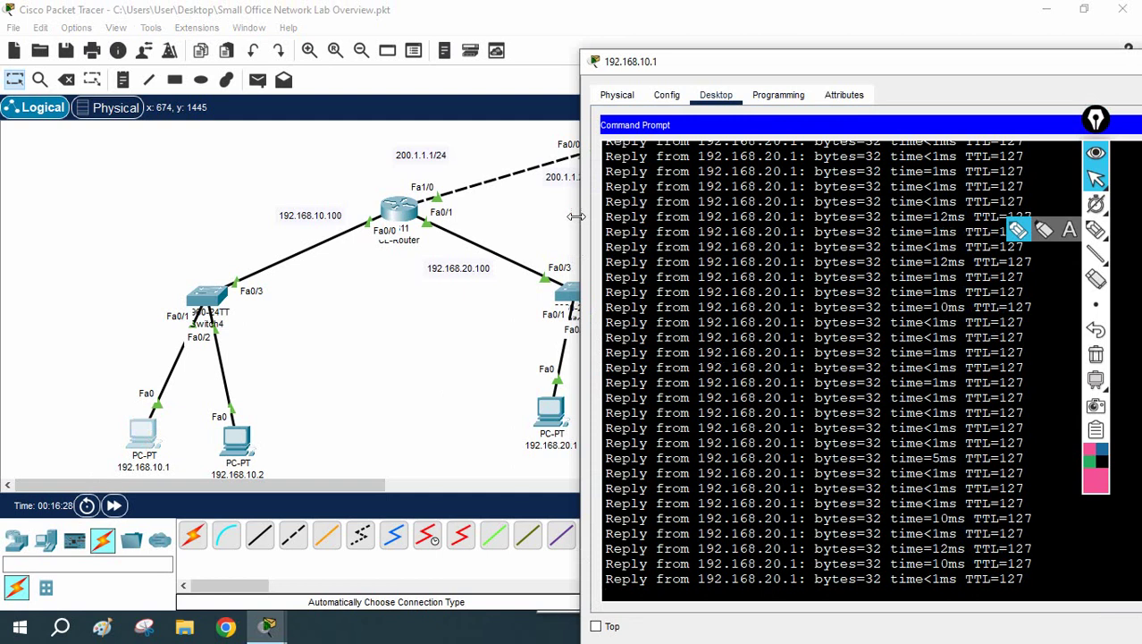
{"action": "left_click_drag", "start_coordinate": [581, 219], "coordinate": [484, 215]}
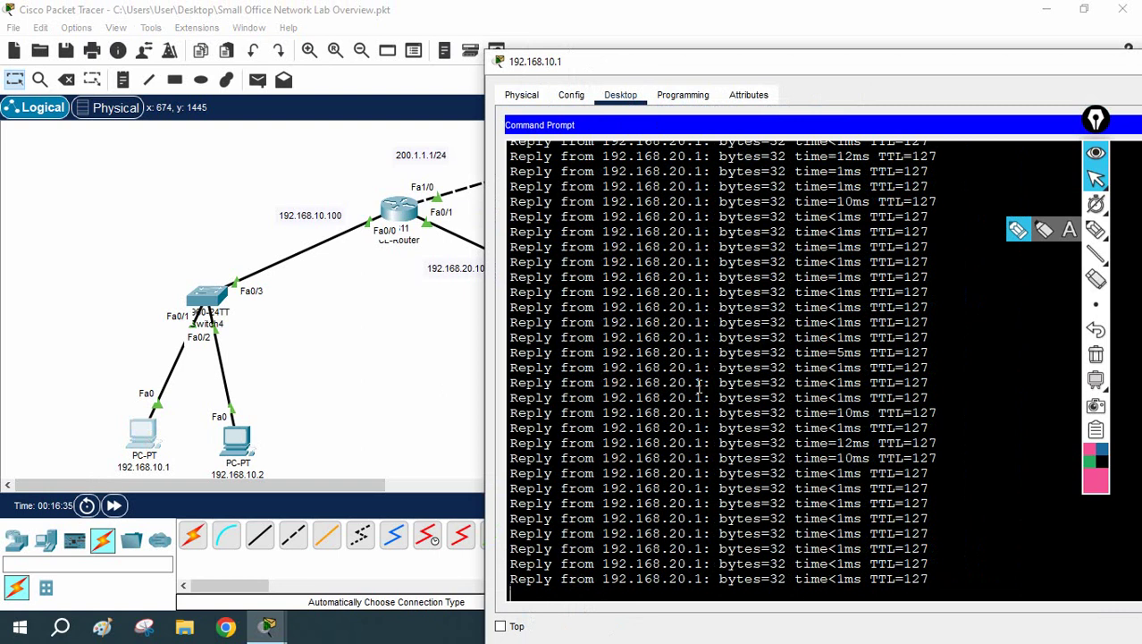
{"action": "left_click_drag", "start_coordinate": [483, 204], "coordinate": [321, 162]}
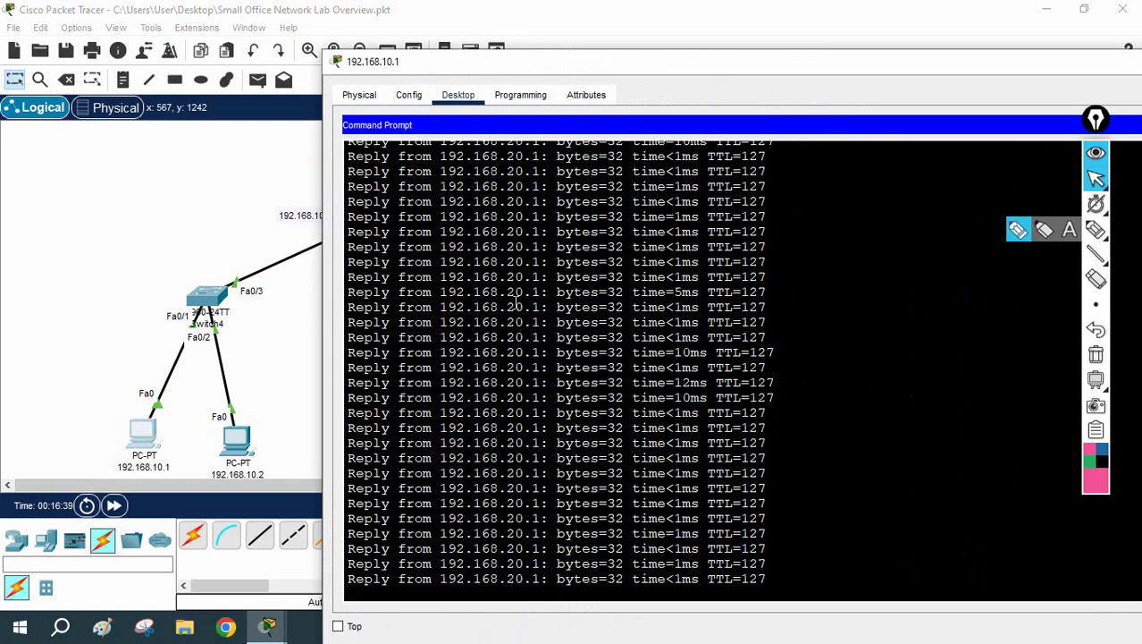
Stop the LAN-to-LAN ping, run ping -t 8.8.8.8, and minimize the PC window.
{"action": "key", "text": "ctrl+c"}
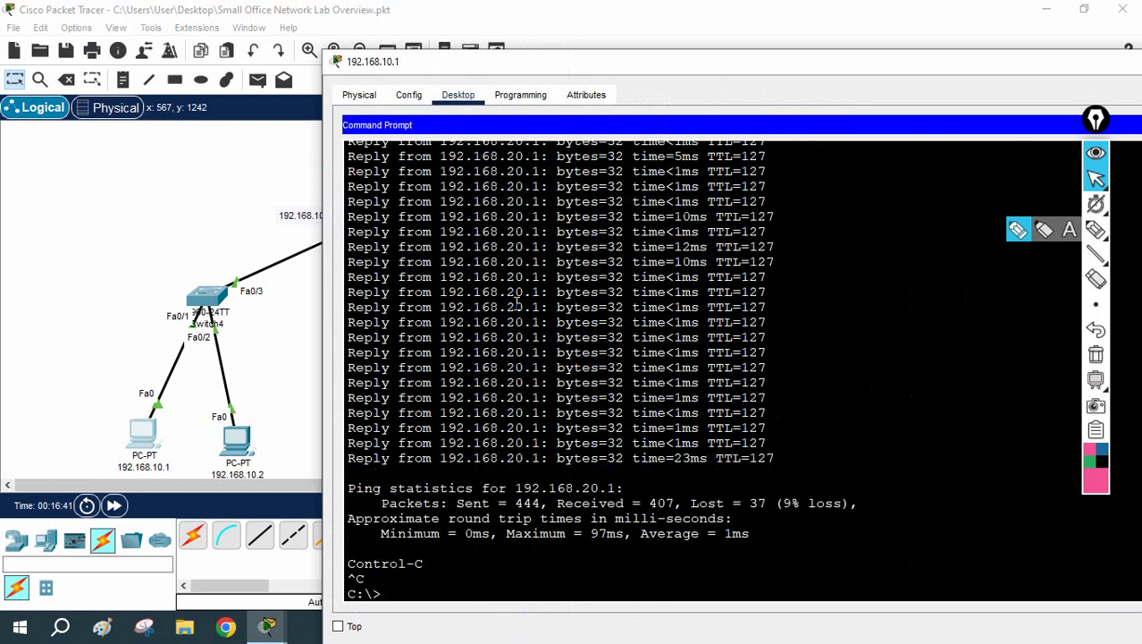
{"action": "key", "text": "Return"}
{"action": "key", "text": "Return"}
{"action": "key", "text": "Return"}
{"action": "type", "text": "ping"}
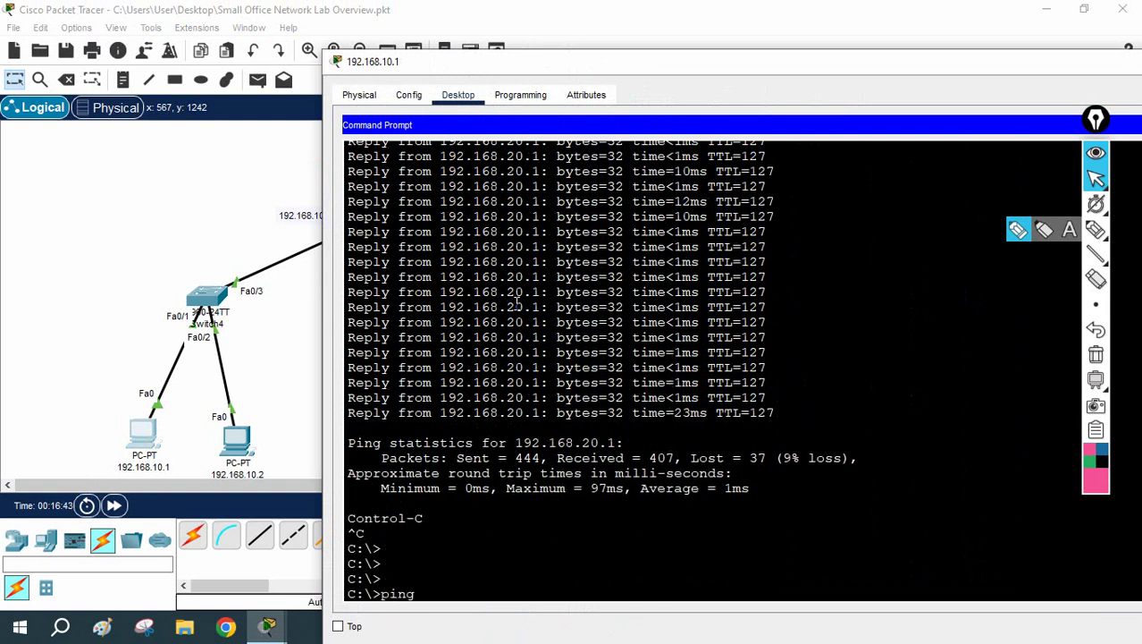
{"action": "type", "text": " -t 8.8.8.8"}
{"action": "key", "text": "Return"}
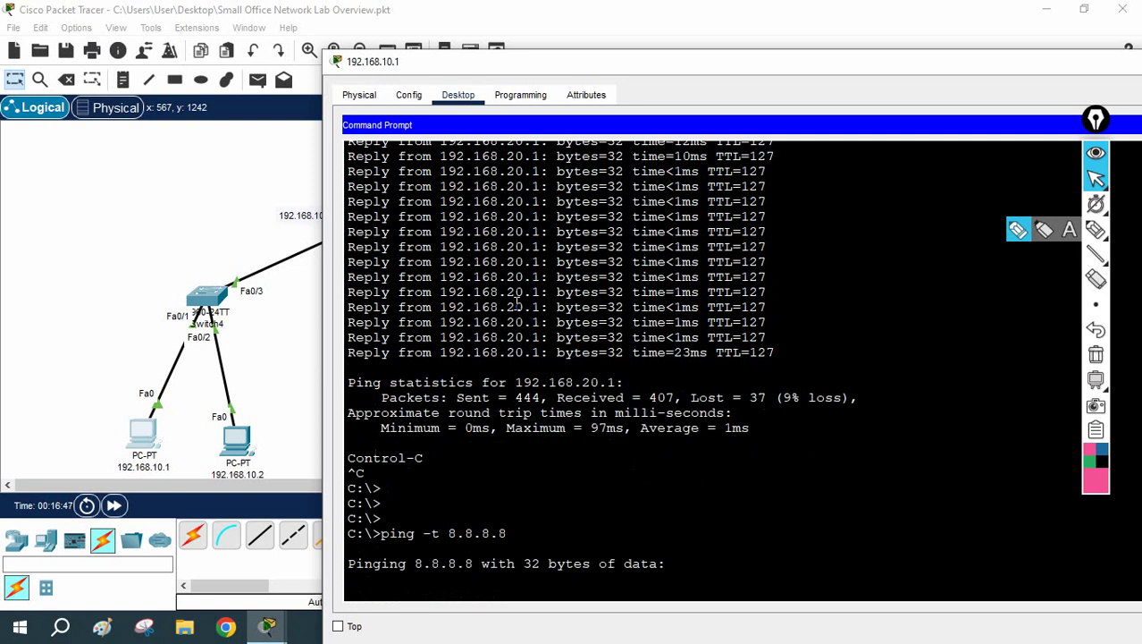
{"action": "left_click_drag", "start_coordinate": [1101, 59], "coordinate": [886, 82]}
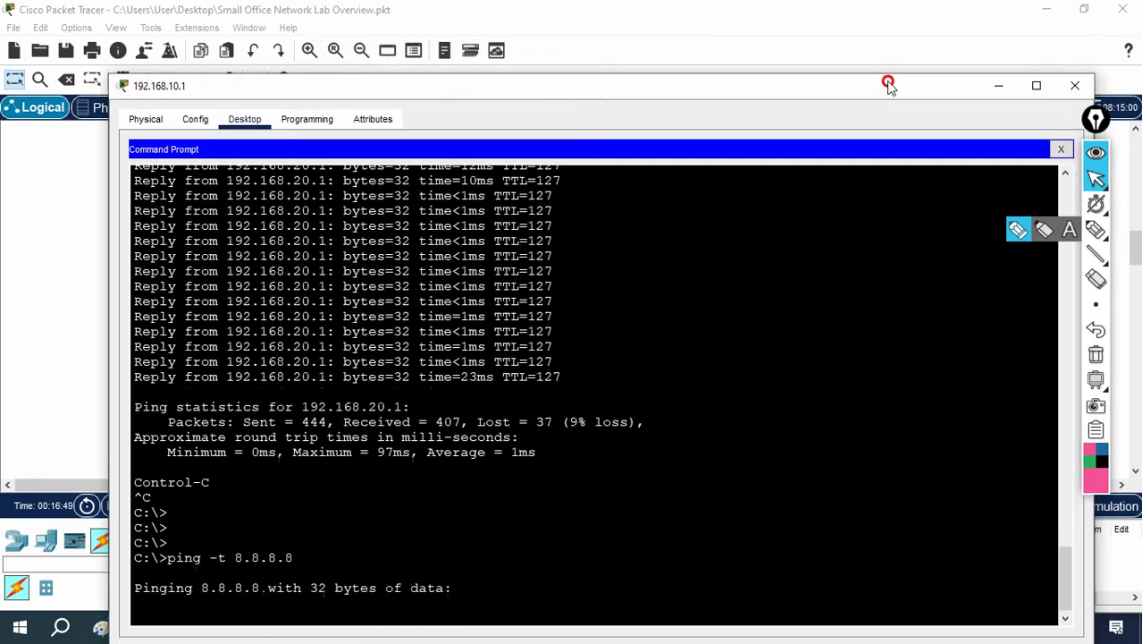
{"action": "left_click", "coordinate": [997, 90]}
{"action": "mouse_move", "coordinate": [407, 218]}
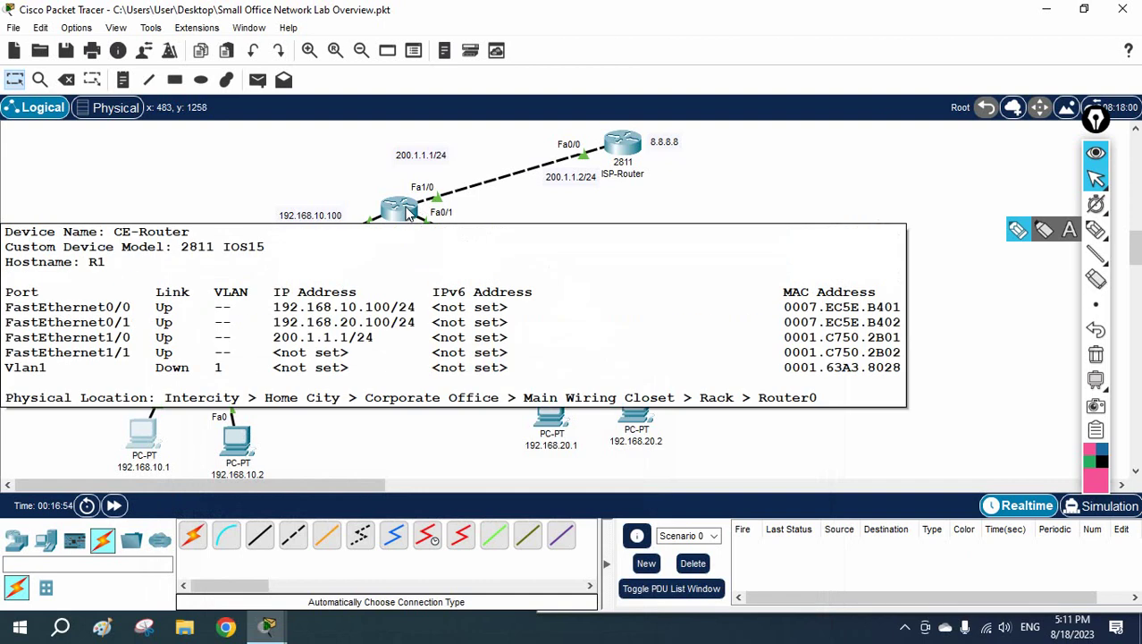
Bring up CE-Router's command line and shift its window to uncover the ISP-Router.
{"action": "left_click", "coordinate": [407, 215]}
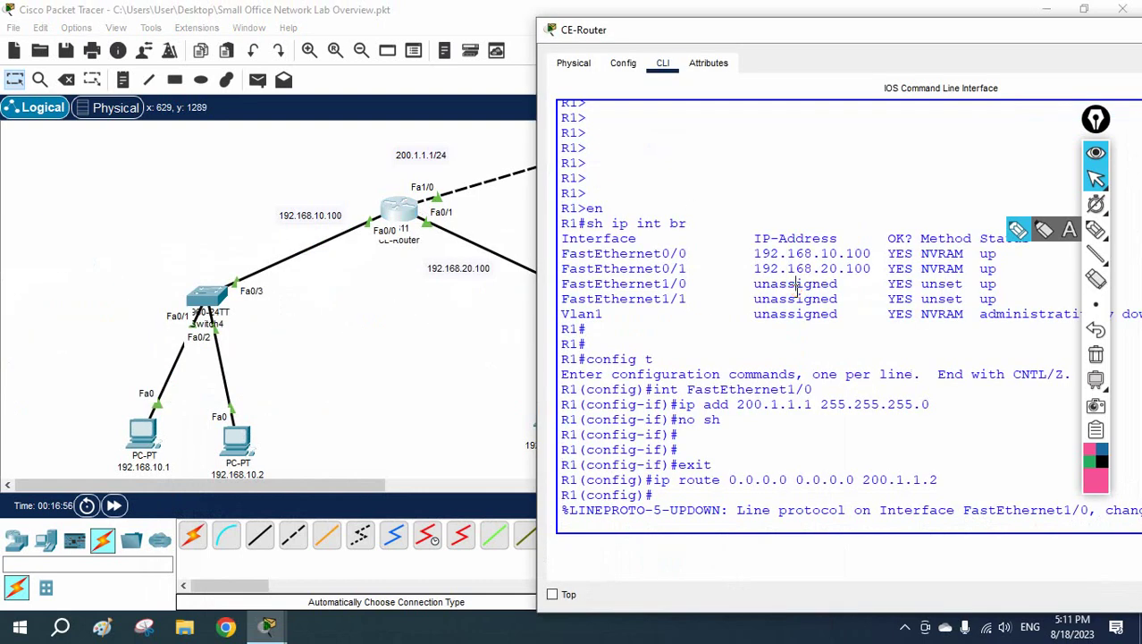
{"action": "key", "text": "Return"}
{"action": "key", "text": "Return"}
{"action": "key", "text": "Return"}
{"action": "key", "text": "Return"}
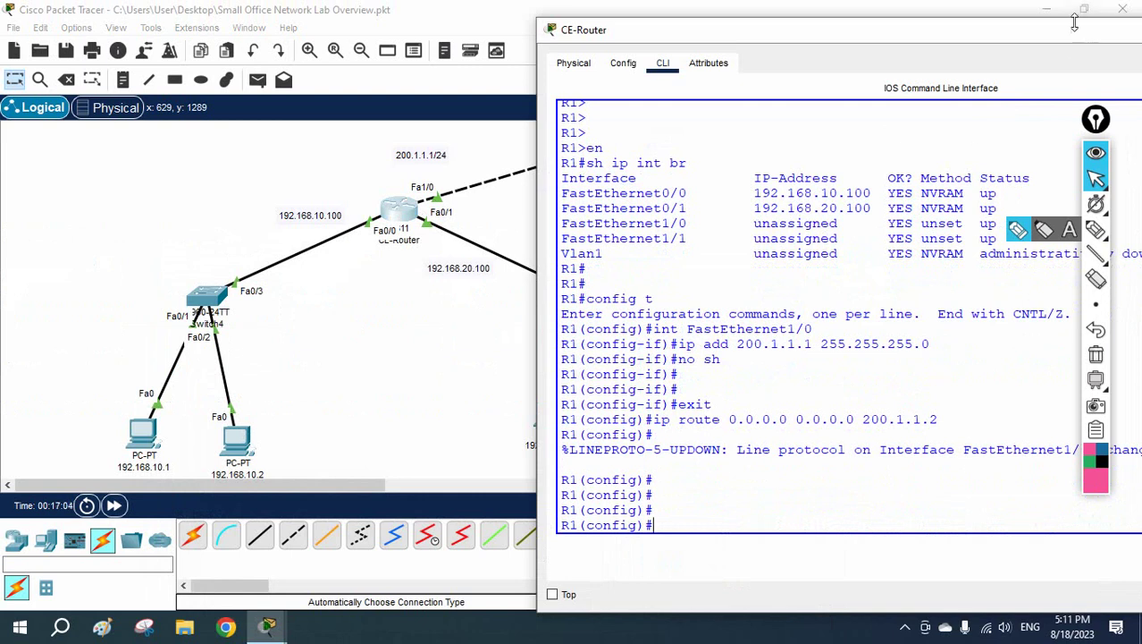
{"action": "left_click_drag", "start_coordinate": [1062, 34], "coordinate": [1015, 224]}
Freehand-annotate the 192.168.10.0 and 192.168.20.0 networks on the topology, then erase all notes.
{"action": "left_click", "coordinate": [1017, 228]}
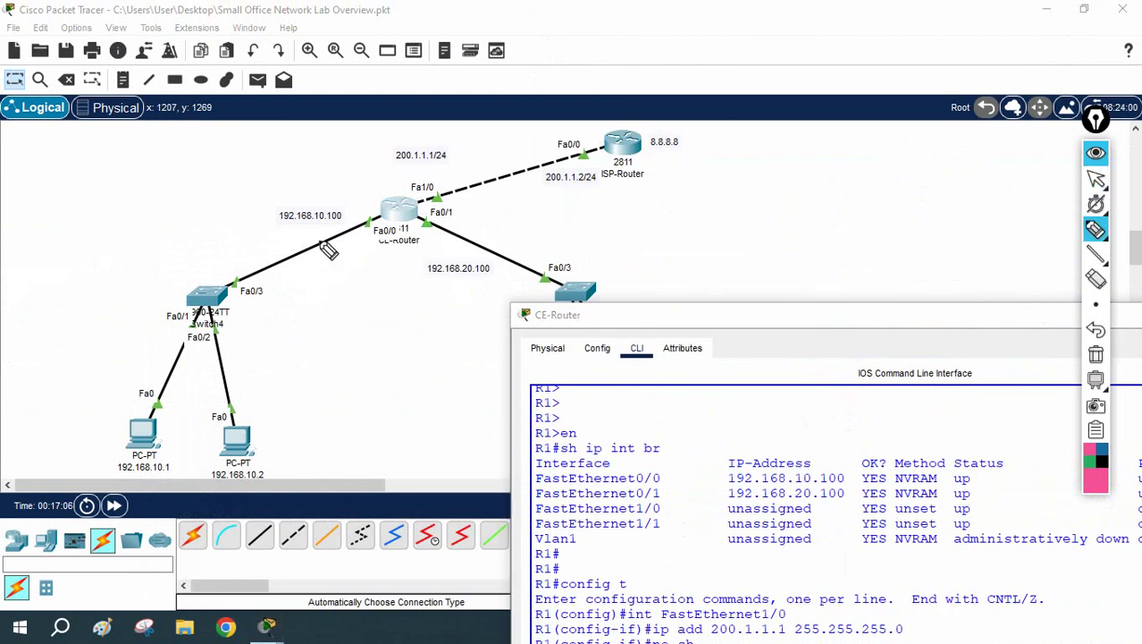
{"action": "mouse_move", "coordinate": [279, 227]}
{"action": "left_mouse_down"}
{"action": "mouse_move", "coordinate": [344, 230]}
{"action": "mouse_move", "coordinate": [367, 217]}
{"action": "left_mouse_up"}
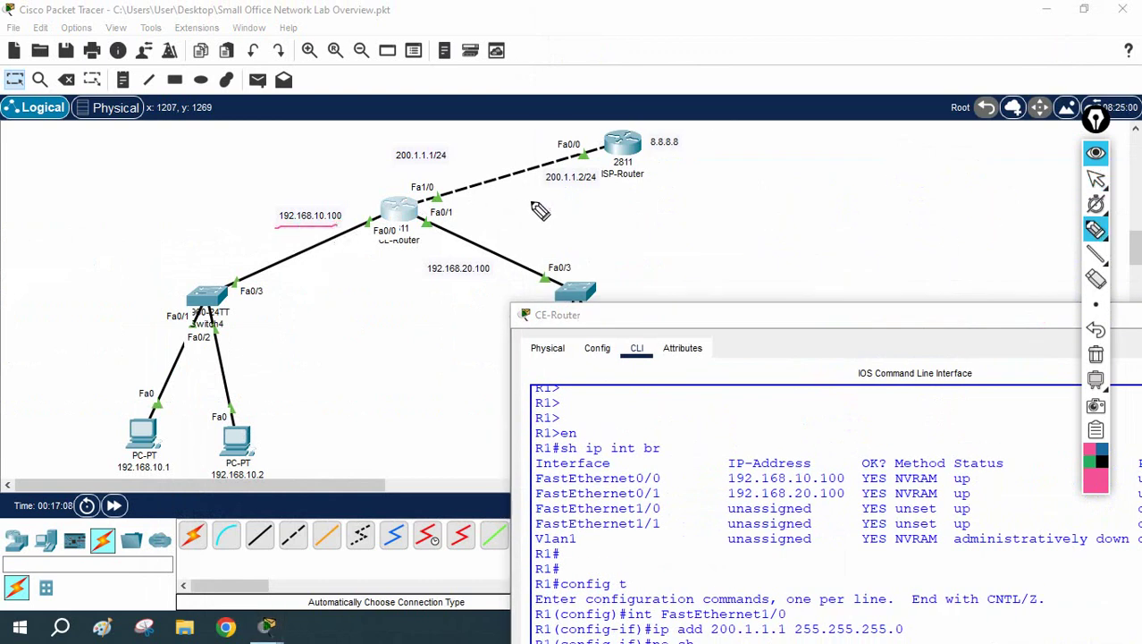
{"action": "left_click_drag", "start_coordinate": [428, 280], "coordinate": [489, 283]}
{"action": "mouse_move", "coordinate": [72, 185]}
{"action": "left_mouse_down"}
{"action": "mouse_move", "coordinate": [100, 206]}
{"action": "mouse_move", "coordinate": [123, 180]}
{"action": "mouse_move", "coordinate": [157, 203]}
{"action": "mouse_move", "coordinate": [191, 179]}
{"action": "mouse_move", "coordinate": [234, 177]}
{"action": "left_mouse_up"}
{"action": "mouse_move", "coordinate": [80, 254]}
{"action": "left_mouse_down"}
{"action": "mouse_move", "coordinate": [84, 276]}
{"action": "mouse_move", "coordinate": [109, 248]}
{"action": "mouse_move", "coordinate": [99, 264]}
{"action": "left_mouse_up"}
{"action": "mouse_move", "coordinate": [114, 247]}
{"action": "left_mouse_down"}
{"action": "mouse_move", "coordinate": [132, 260]}
{"action": "mouse_move", "coordinate": [241, 206]}
{"action": "mouse_move", "coordinate": [271, 221]}
{"action": "left_mouse_up"}
{"action": "left_click", "coordinate": [134, 253]}
{"action": "left_click_drag", "start_coordinate": [286, 158], "coordinate": [257, 177]}
{"action": "mouse_move", "coordinate": [125, 163]}
{"action": "left_mouse_down"}
{"action": "mouse_move", "coordinate": [36, 194]}
{"action": "mouse_move", "coordinate": [152, 292]}
{"action": "mouse_move", "coordinate": [276, 251]}
{"action": "mouse_move", "coordinate": [218, 137]}
{"action": "mouse_move", "coordinate": [82, 183]}
{"action": "mouse_move", "coordinate": [60, 156]}
{"action": "mouse_move", "coordinate": [64, 174]}
{"action": "mouse_move", "coordinate": [93, 163]}
{"action": "left_mouse_up"}
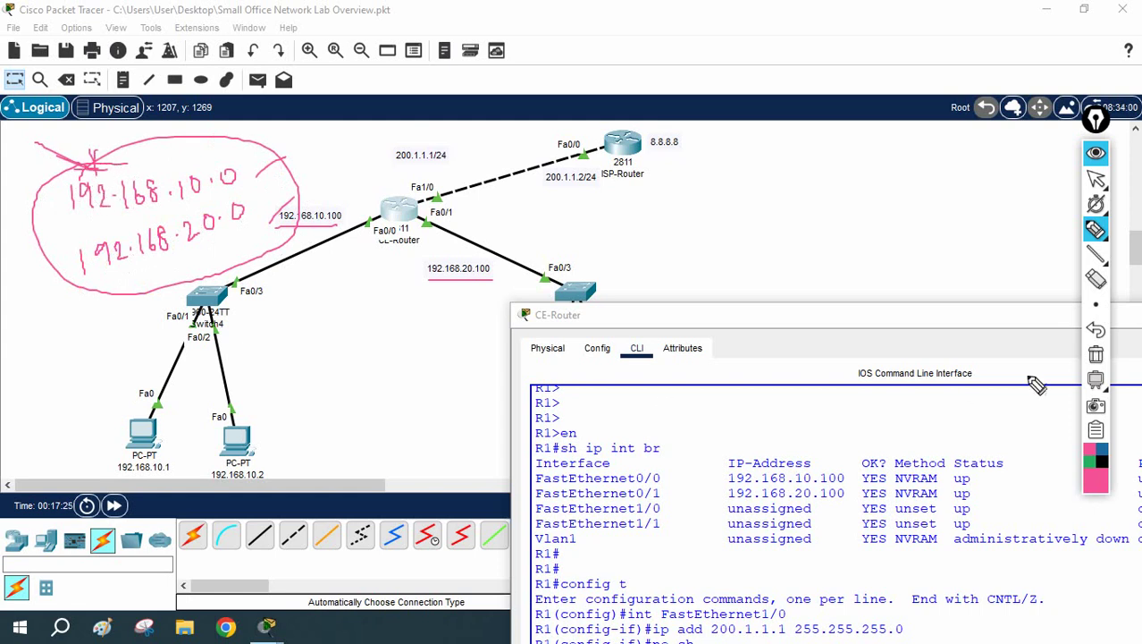
{"action": "left_click", "coordinate": [1093, 354]}
{"action": "left_click", "coordinate": [1096, 179]}
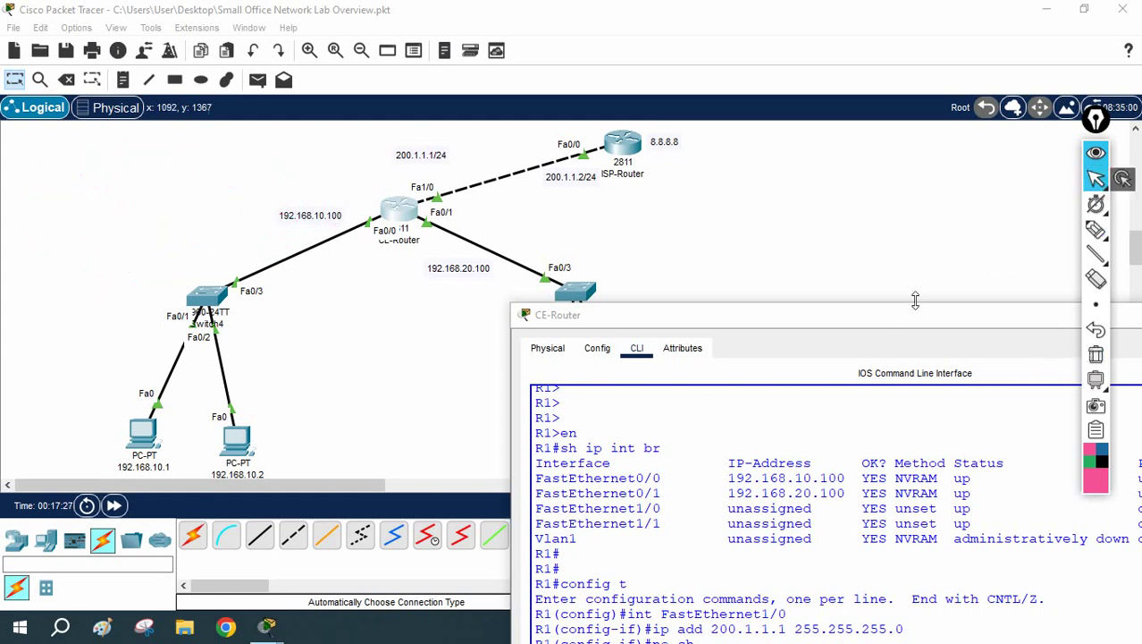
{"action": "mouse_move", "coordinate": [851, 317]}
{"action": "left_mouse_down"}
{"action": "mouse_move", "coordinate": [841, 244]}
{"action": "mouse_move", "coordinate": [766, 197]}
{"action": "mouse_move", "coordinate": [808, 173]}
{"action": "mouse_move", "coordinate": [797, 55]}
{"action": "left_mouse_up"}
Enter access-list 1 permit 192.168.10.0 0.0.0.255 on CE-Router.
{"action": "double_click", "coordinate": [738, 436]}
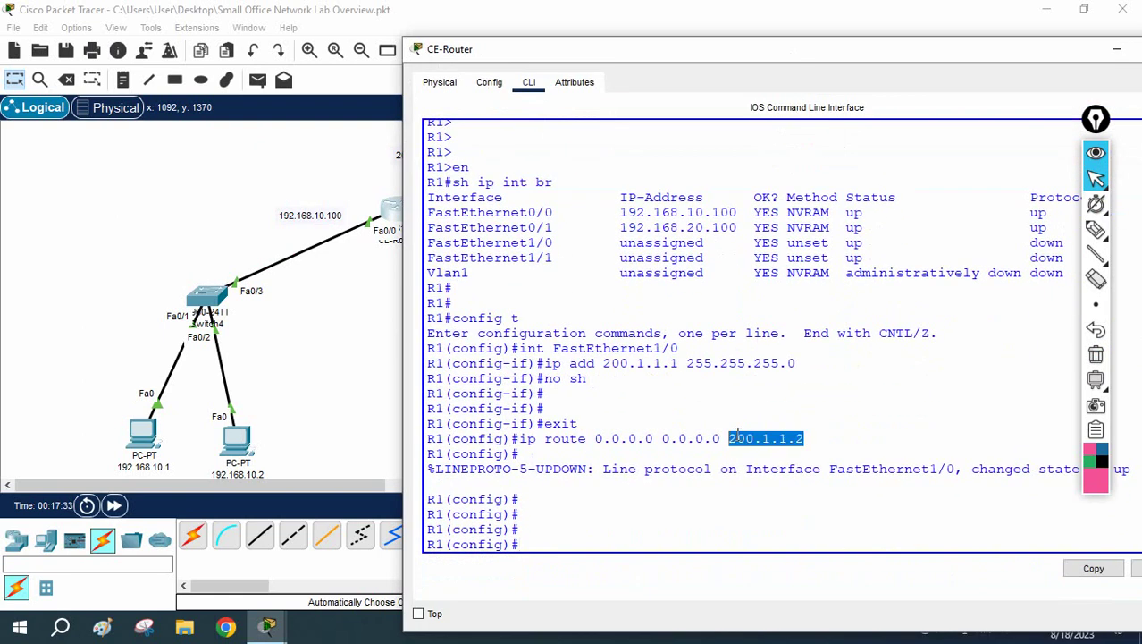
{"action": "type", "text": "acc"}
{"action": "key", "text": "Tab"}
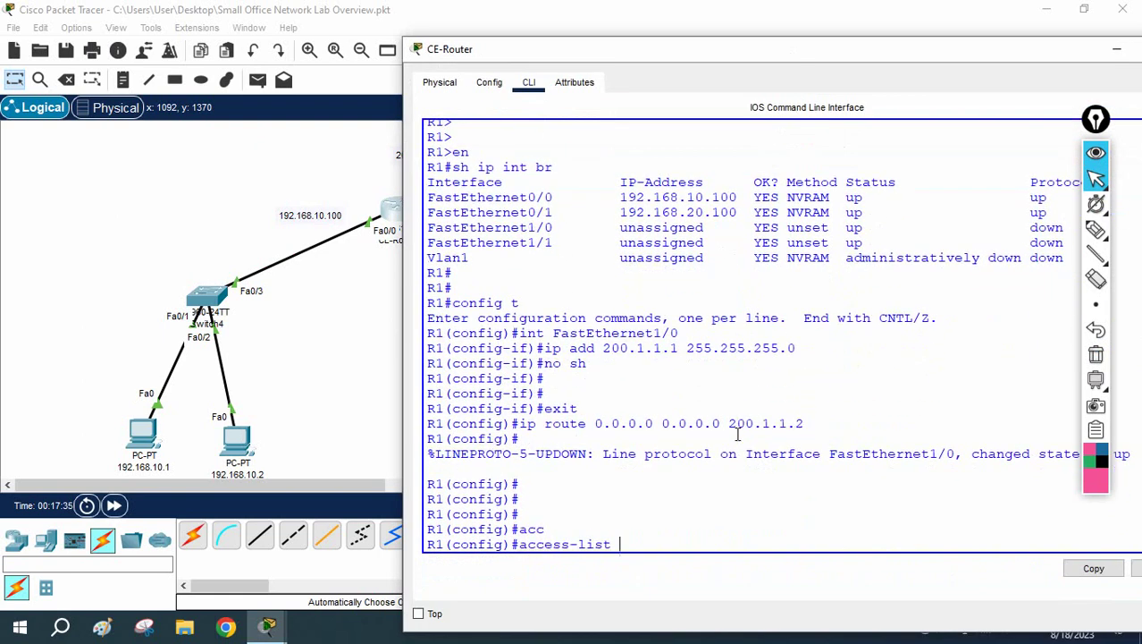
{"action": "type", "text": "1 per"}
{"action": "key", "text": "Tab"}
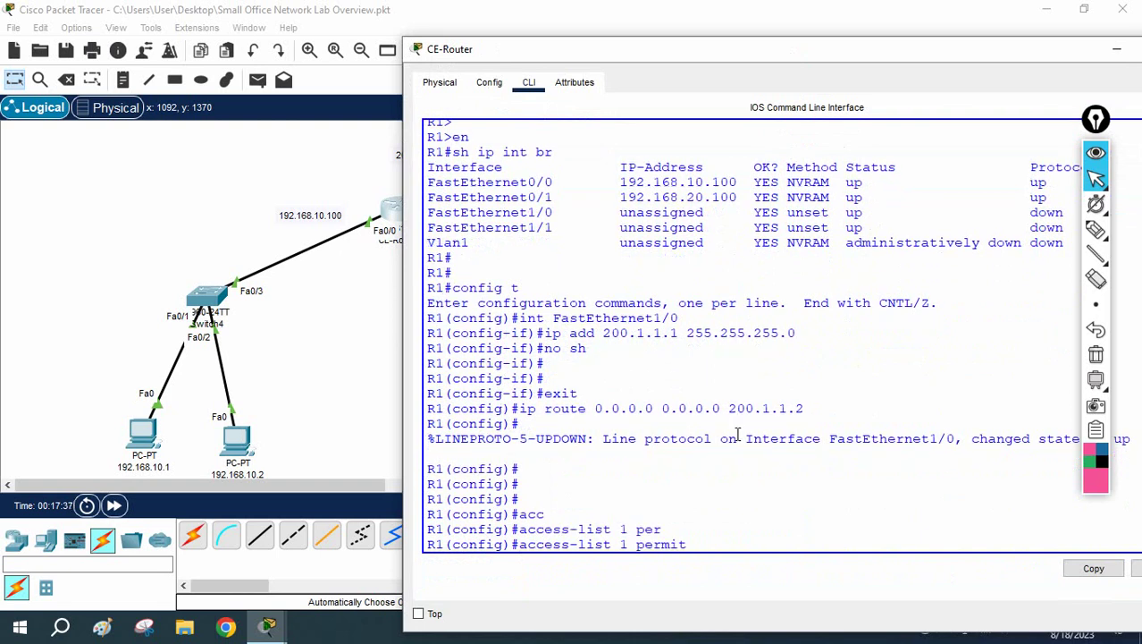
{"action": "type", "text": "192.168.10.0 0.0."}
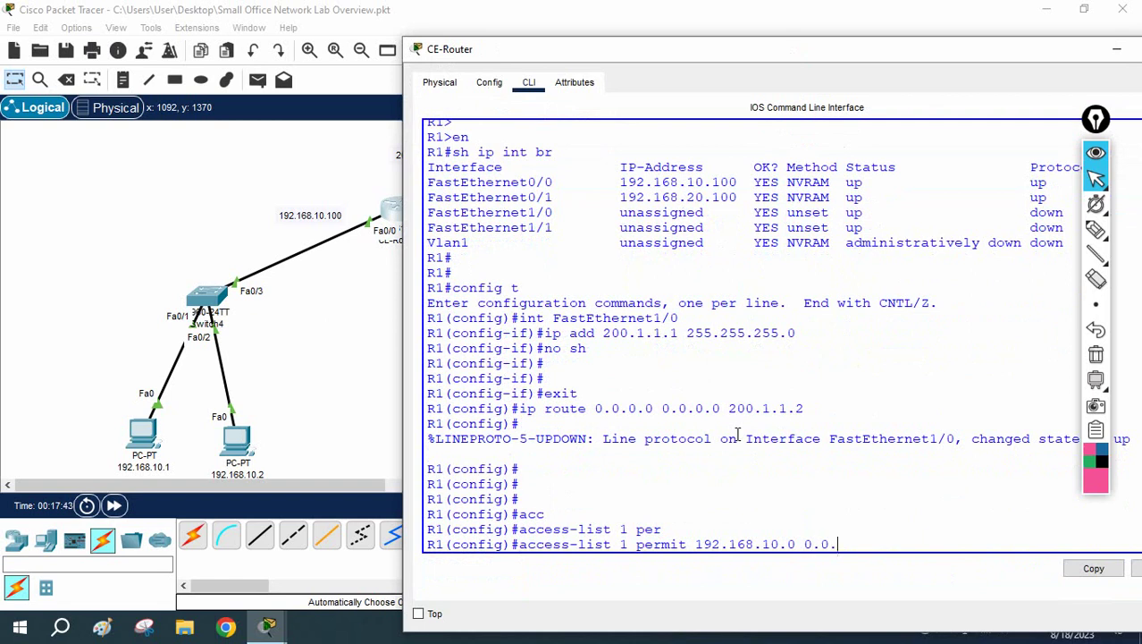
{"action": "type", "text": "0.255"}
{"action": "key", "text": "Return"}
Recall that rule and edit it to also permit 192.168.20.0 0.0.0.255.
{"action": "key", "text": "Up"}
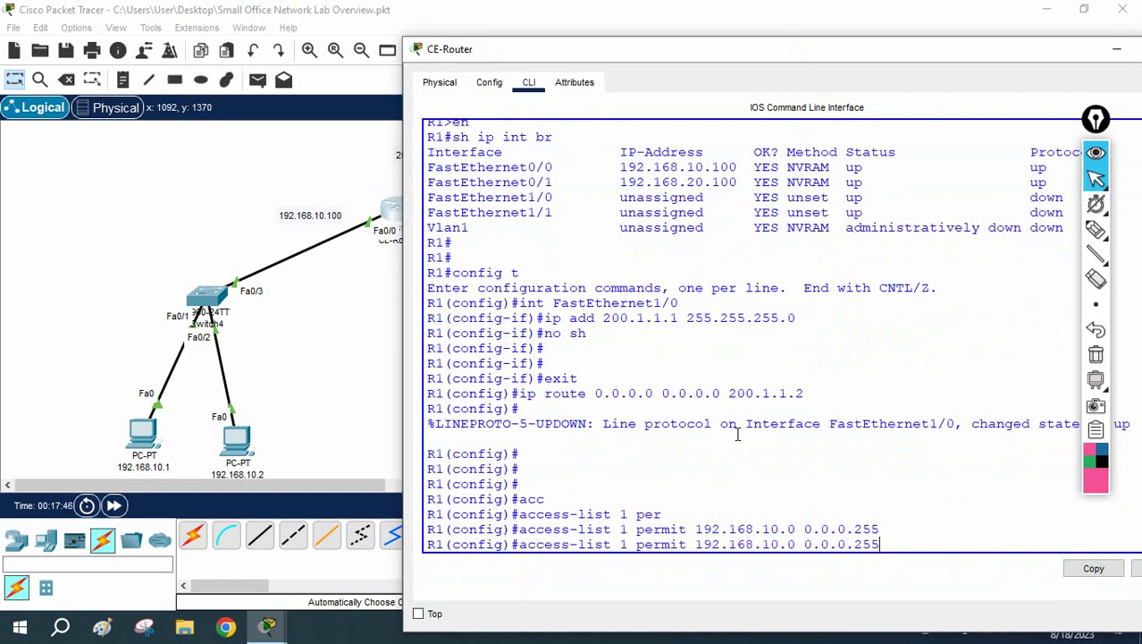
{"action": "key", "text": "Left"}
{"action": "key", "text": "BackSpace"}
{"action": "type", "text": "2"}
{"action": "key", "text": "Right"}
{"action": "key", "text": "Right"}
{"action": "key", "text": "Right"}
{"action": "key", "text": "Right"}
{"action": "key", "text": "Right"}
{"action": "key", "text": "Right"}
{"action": "key", "text": "Right"}
{"action": "key", "text": "Right"}
{"action": "key", "text": "Right"}
{"action": "key", "text": "Right"}
{"action": "key", "text": "Right"}
{"action": "key", "text": "Return"}
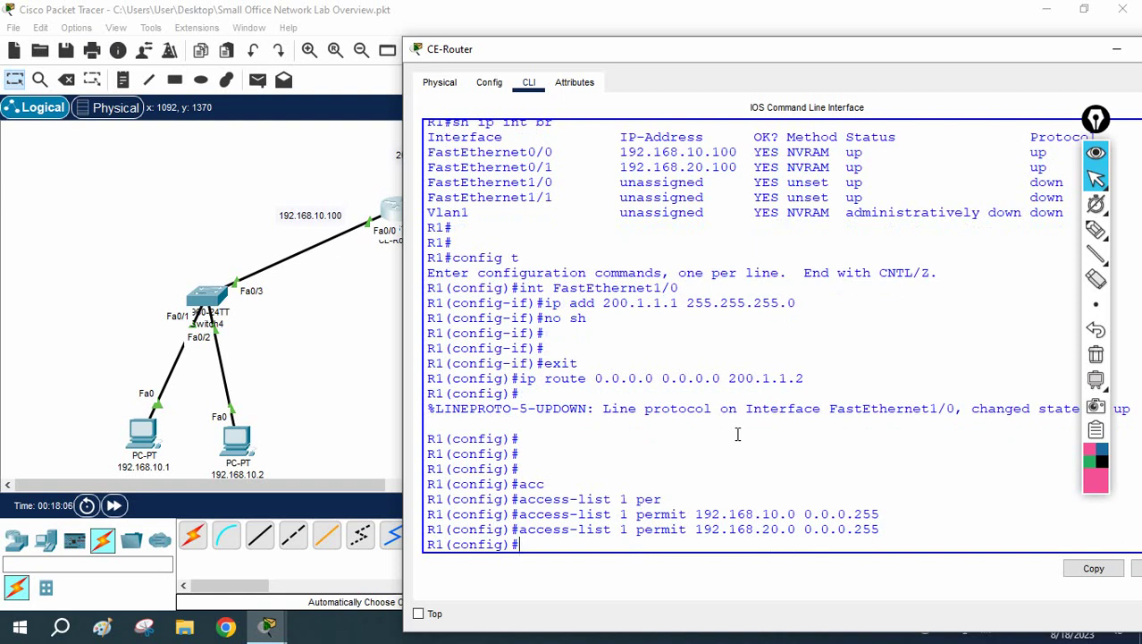
Enter ip nat inside source list 1 interface f1/0 overload on CE-Router.
{"action": "type", "text": "ip nat ins"}
{"action": "key", "text": "Tab"}
{"action": "type", "text": "sou"}
{"action": "key", "text": "Tab"}
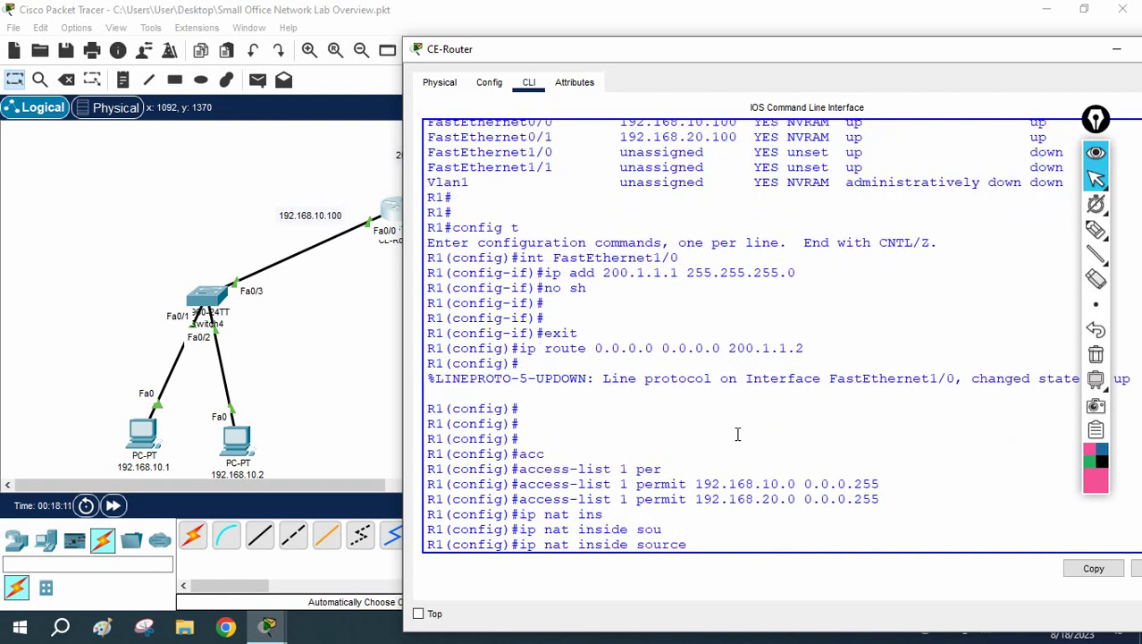
{"action": "type", "text": "li"}
{"action": "key", "text": "Tab"}
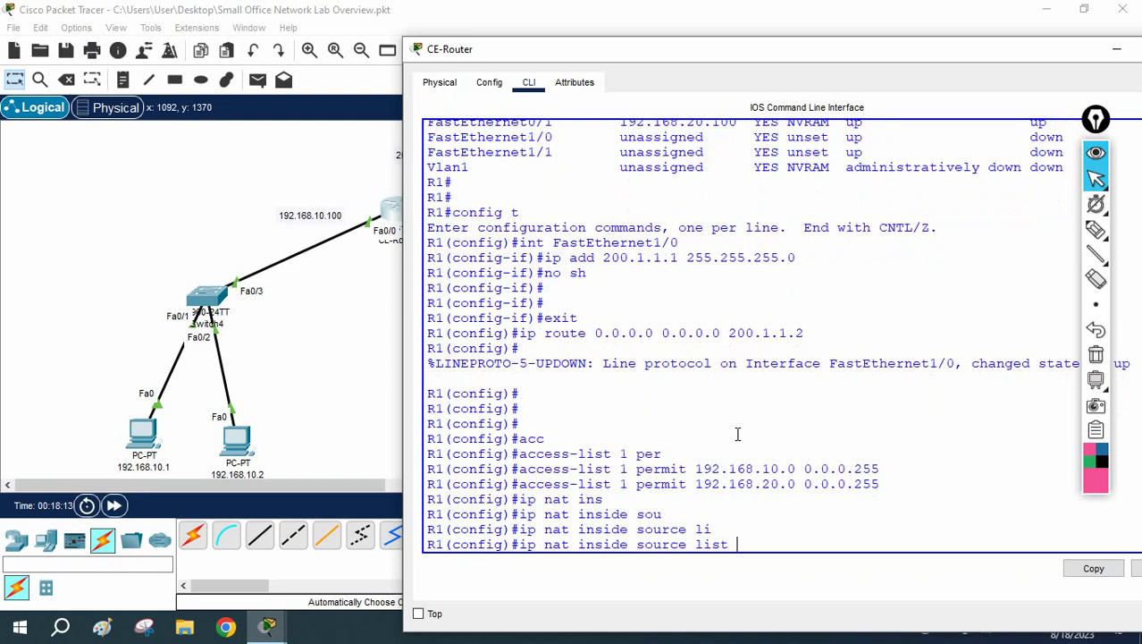
{"action": "type", "text": "1"}
{"action": "type", "text": " in"}
{"action": "key", "text": "Tab"}
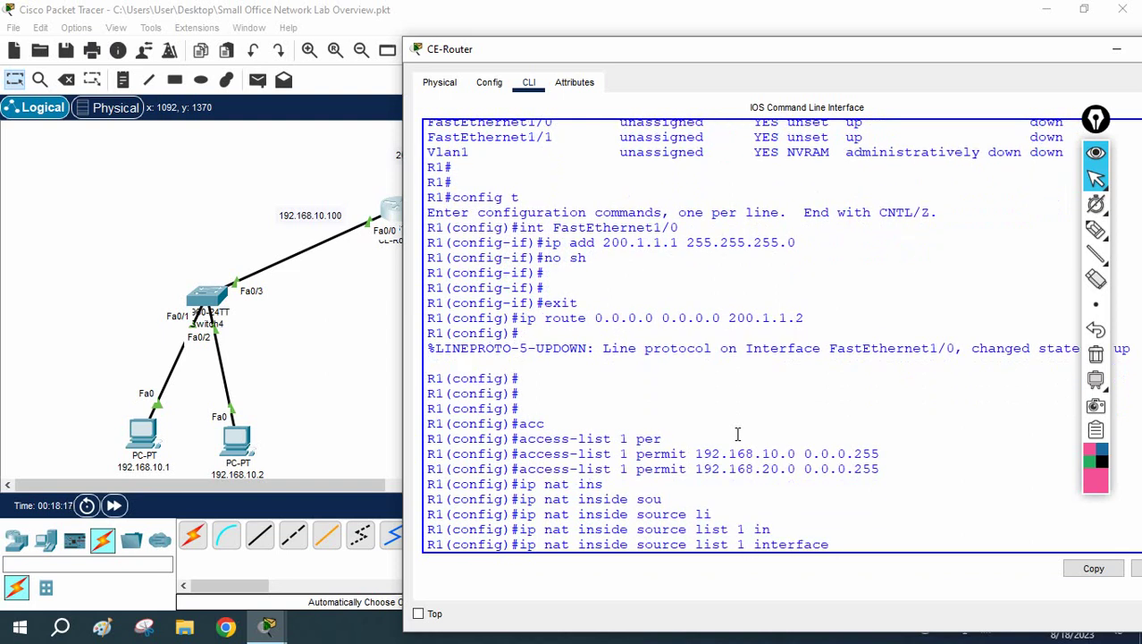
{"action": "left_click_drag", "start_coordinate": [501, 49], "coordinate": [575, 246]}
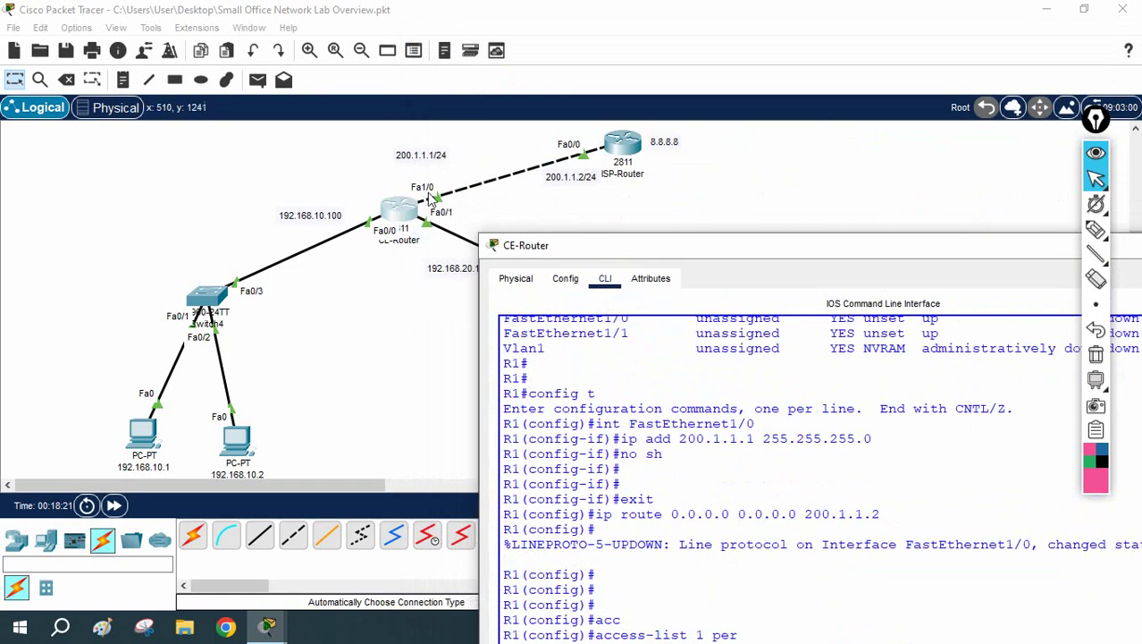
{"action": "left_click_drag", "start_coordinate": [651, 258], "coordinate": [615, 109]}
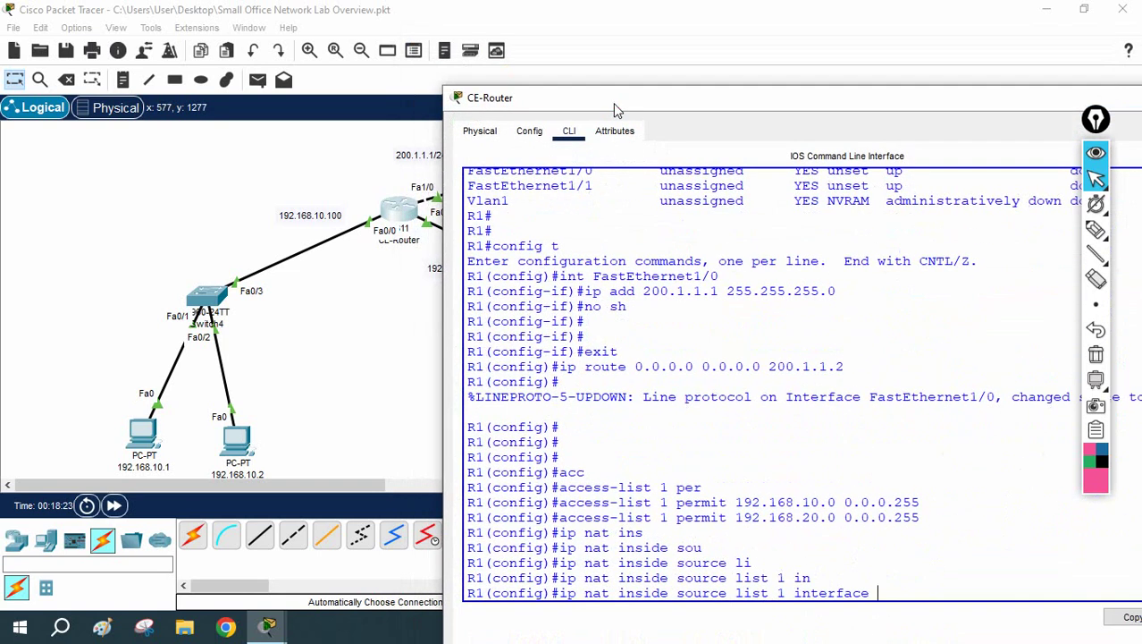
{"action": "type", "text": "/0 o"}
{"action": "key", "text": "Tab"}
{"action": "key", "text": "Return"}
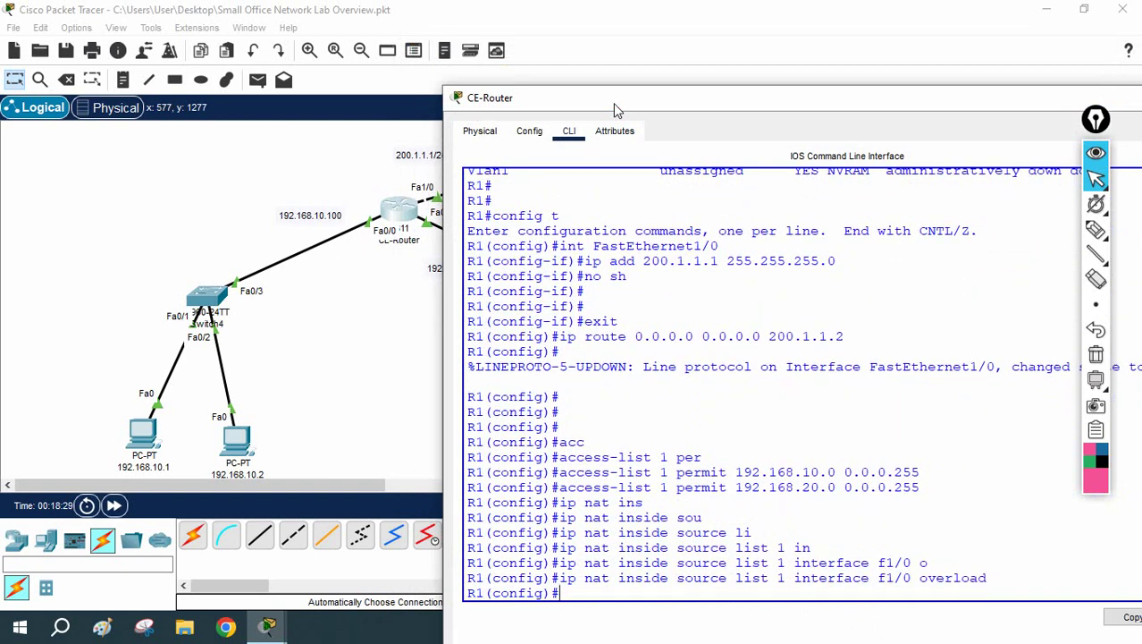
{"action": "left_click_drag", "start_coordinate": [615, 109], "coordinate": [743, 98]}
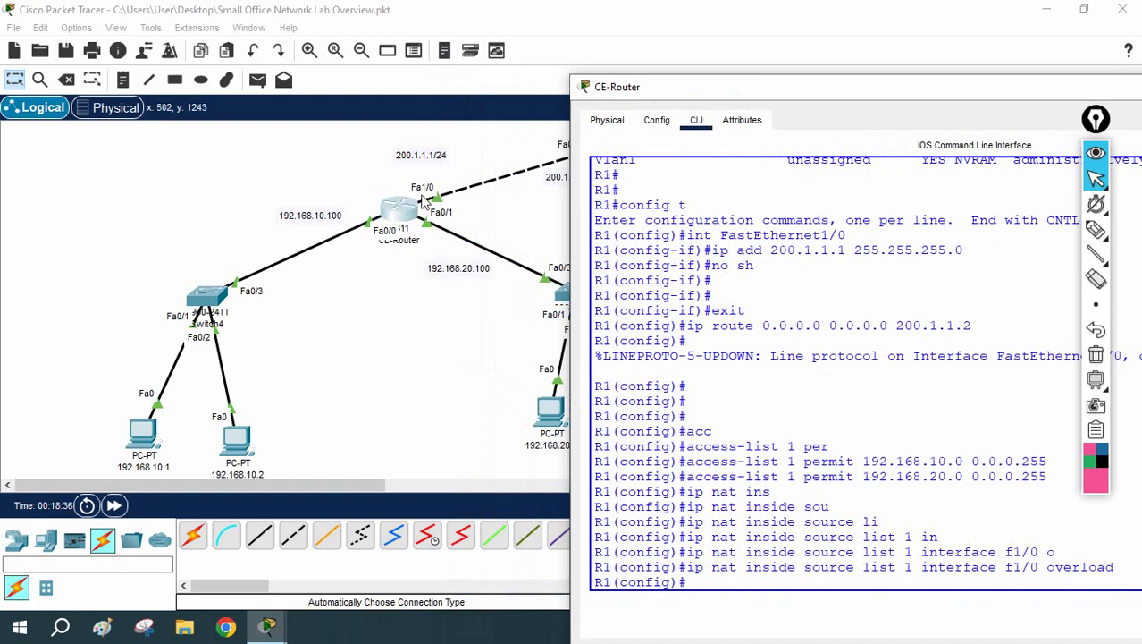
Mark CE-Router's FastEthernet1/0 as ip nat outside.
{"action": "type", "text": "int f1/"}
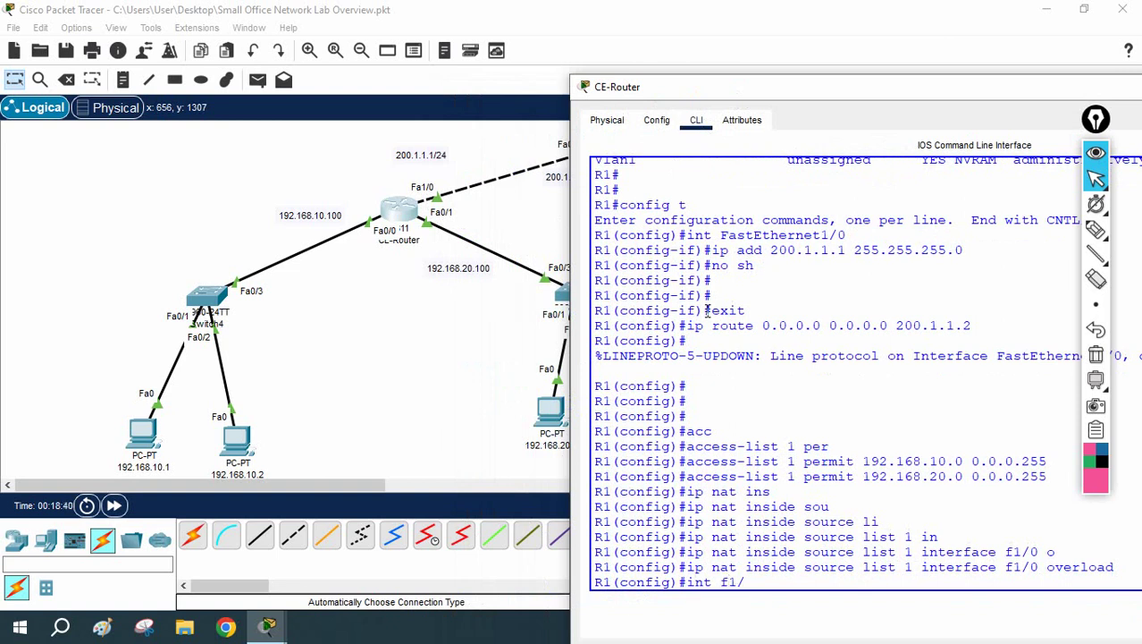
{"action": "type", "text": "0"}
{"action": "key", "text": "Return"}
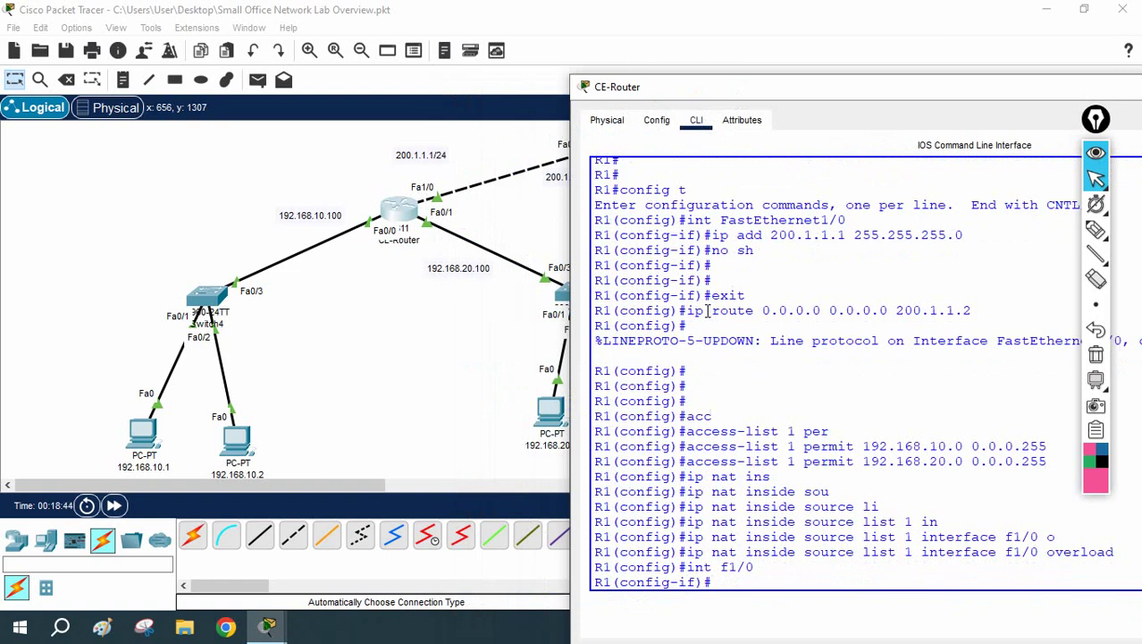
{"action": "key", "text": "Tab"}
{"action": "key", "text": "Return"}
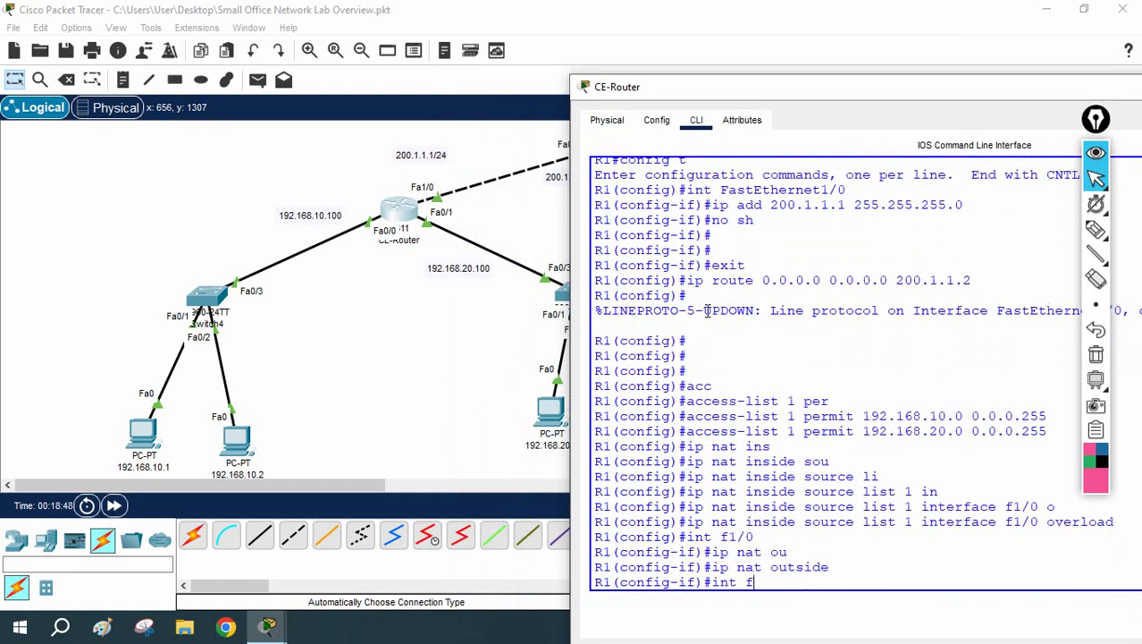
Mark FastEthernet0/0 and FastEthernet0/1 as ip nat inside.
{"action": "type", "text": "int f0/0"}
{"action": "key", "text": "Return"}
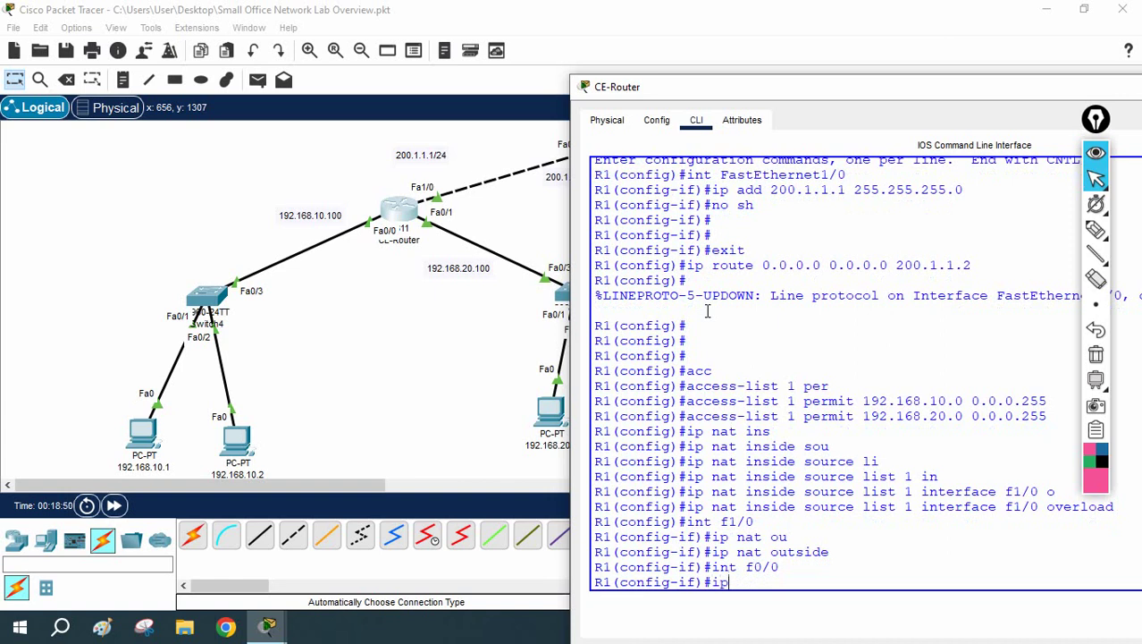
{"action": "type", "text": "ip nat in"}
{"action": "key", "text": "Tab"}
{"action": "key", "text": "Return"}
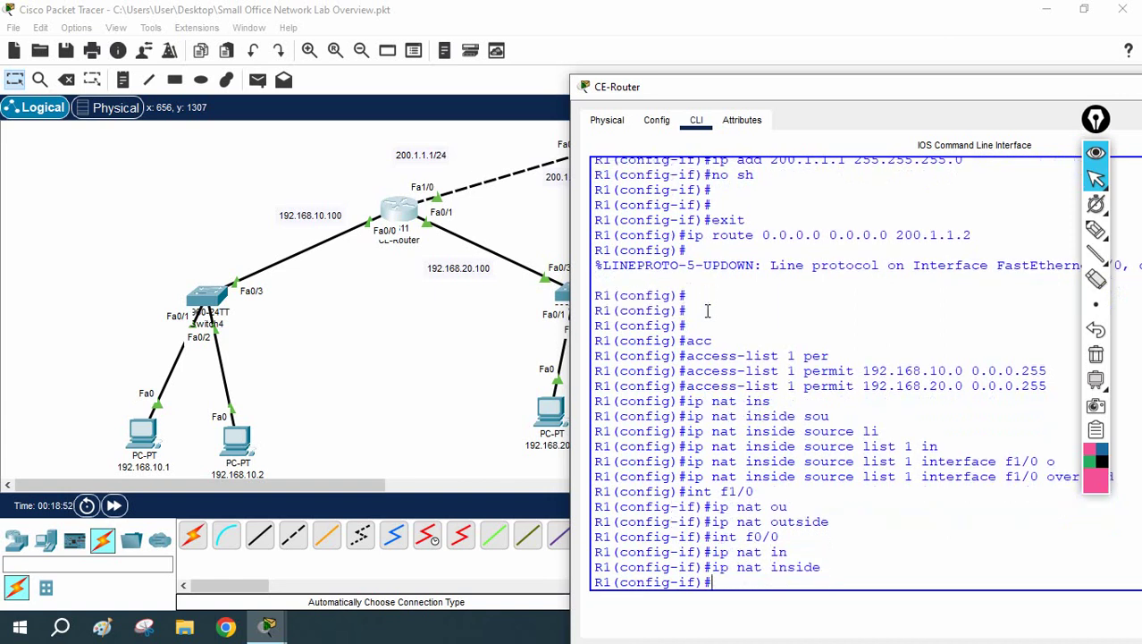
{"action": "type", "text": "int f0/1"}
{"action": "key", "text": "Return"}
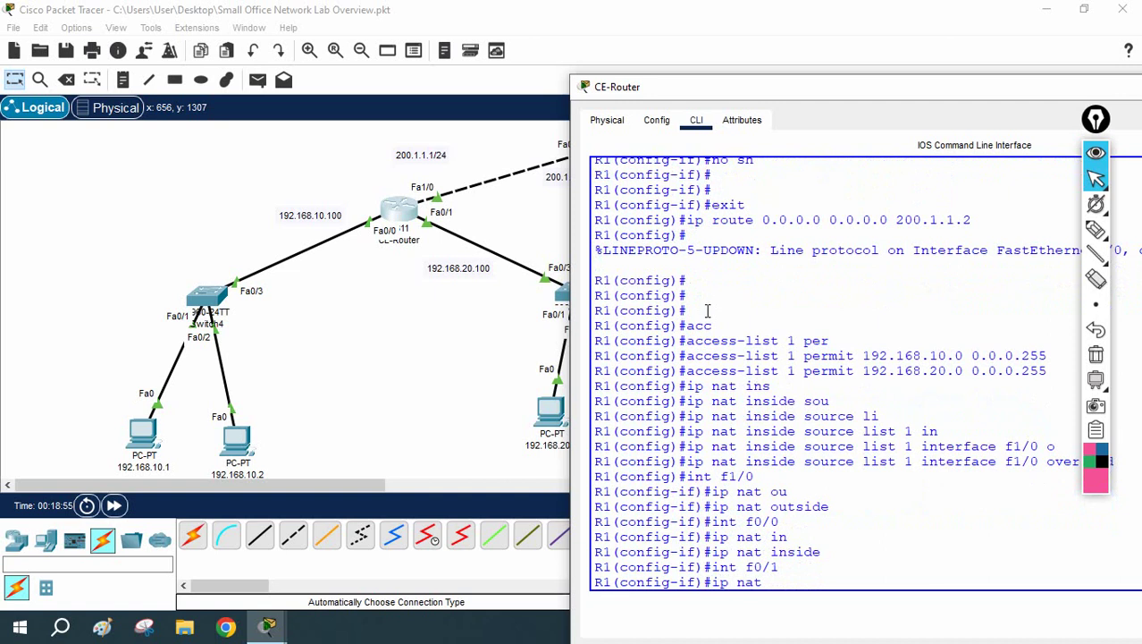
{"action": "type", "text": "ip nat in"}
{"action": "key", "text": "Tab"}
{"action": "key", "text": "Return"}
{"action": "key", "text": "Return"}
{"action": "key", "text": "Return"}
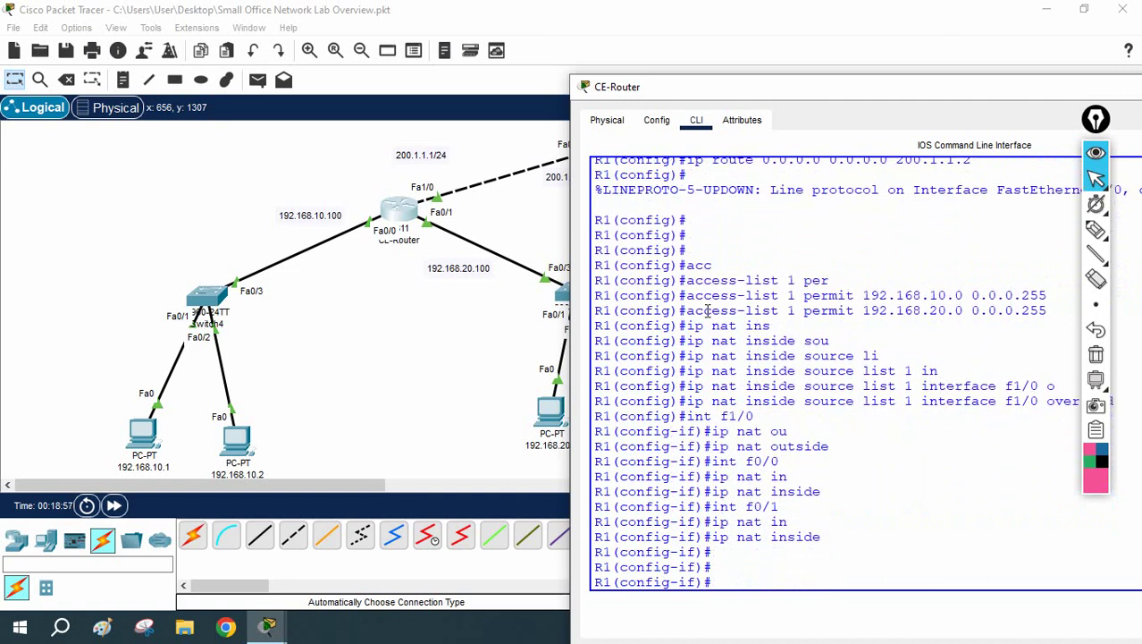
Check PC 192.168.10.1's ping output for replies from 8.8.8.8, then hide its console.
{"action": "left_click", "coordinate": [143, 438]}
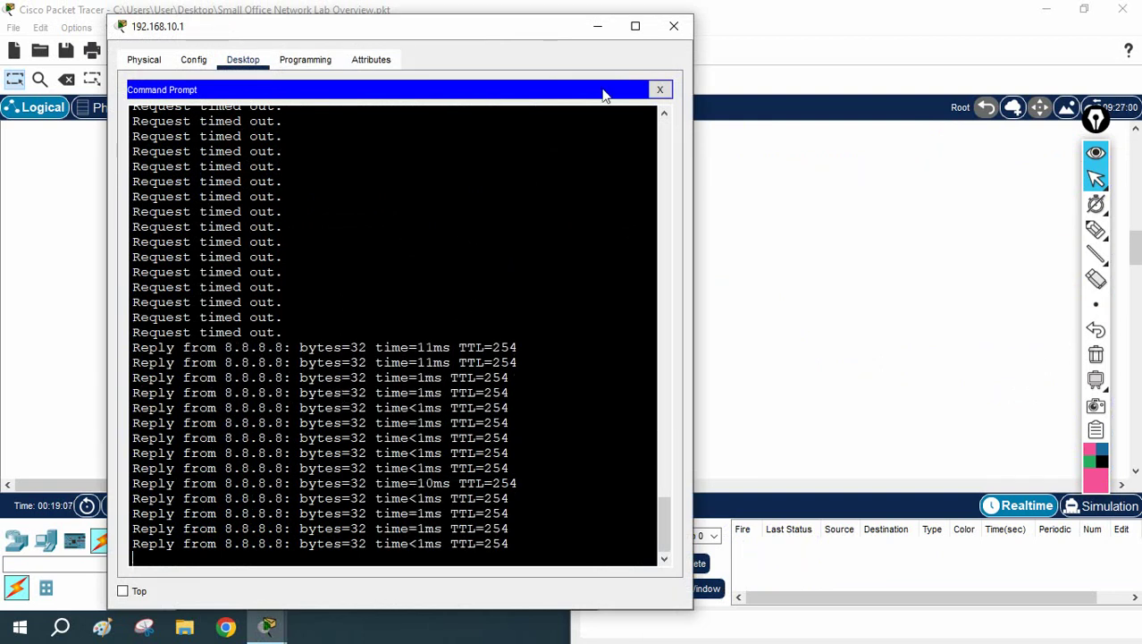
{"action": "scroll", "coordinate": [355, 301], "scroll_direction": "up", "scroll_amount": 3}
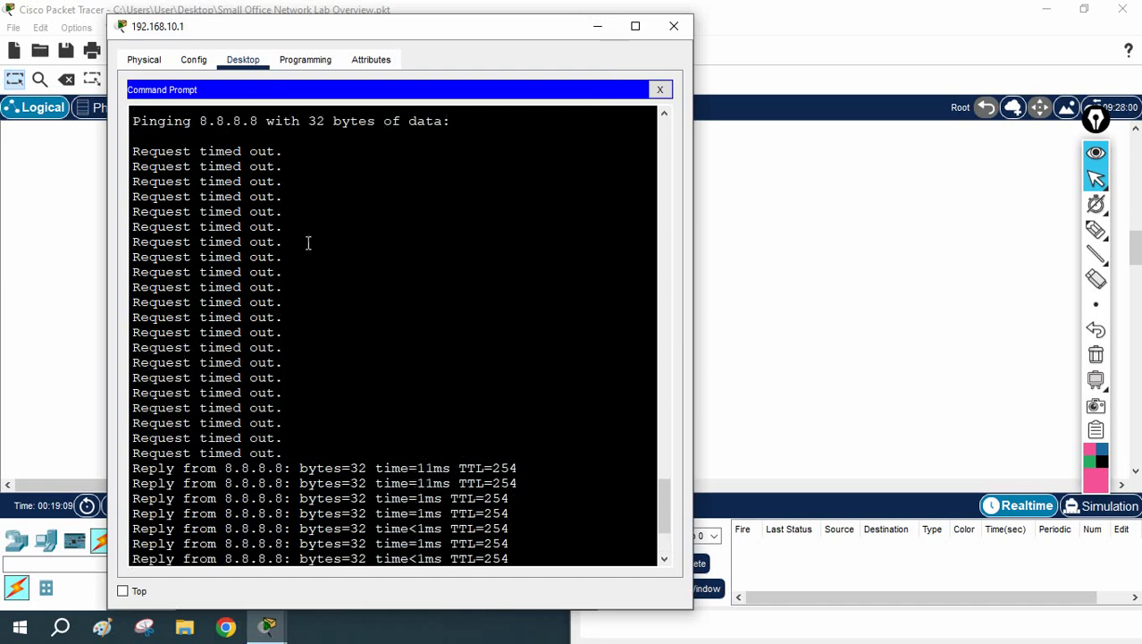
{"action": "left_click", "coordinate": [597, 25]}
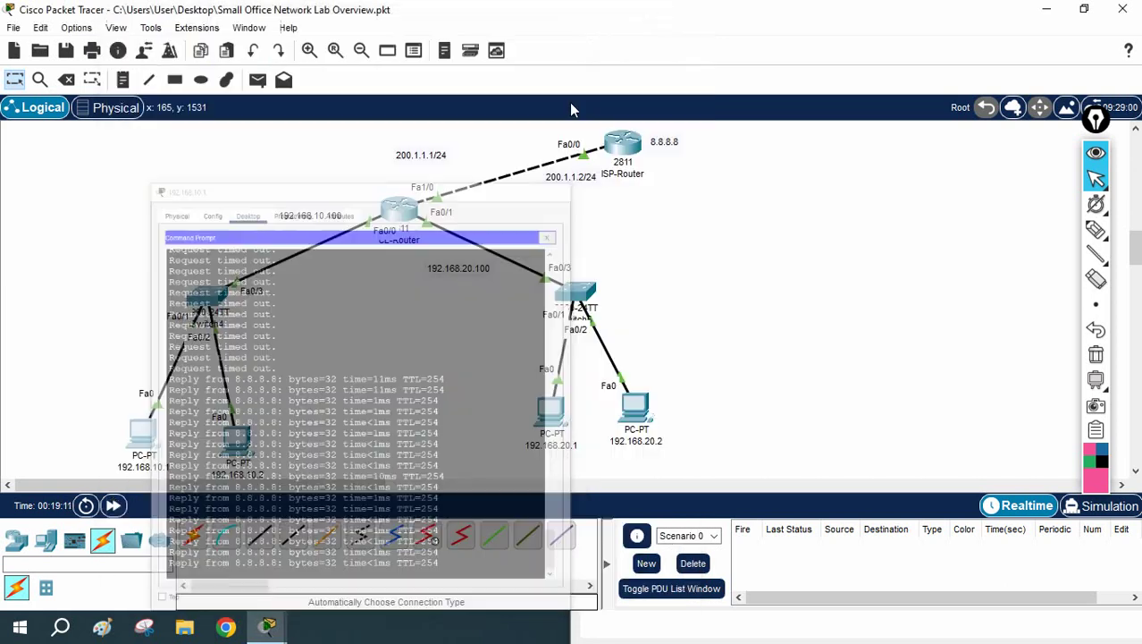
Exit configuration mode on CE-Router and save its configuration with wr.
{"action": "left_click", "coordinate": [405, 224]}
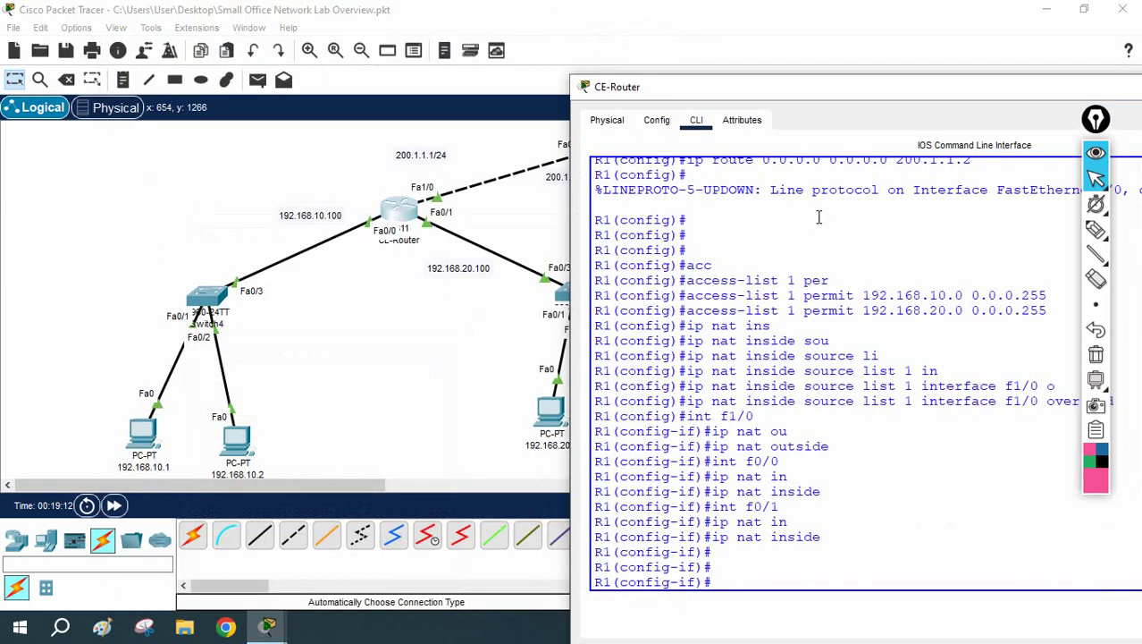
{"action": "key", "text": "ctrl+z"}
{"action": "key", "text": "Return"}
{"action": "key", "text": "Return"}
{"action": "key", "text": "Return"}
{"action": "type", "text": "wr"}
{"action": "key", "text": "Return"}
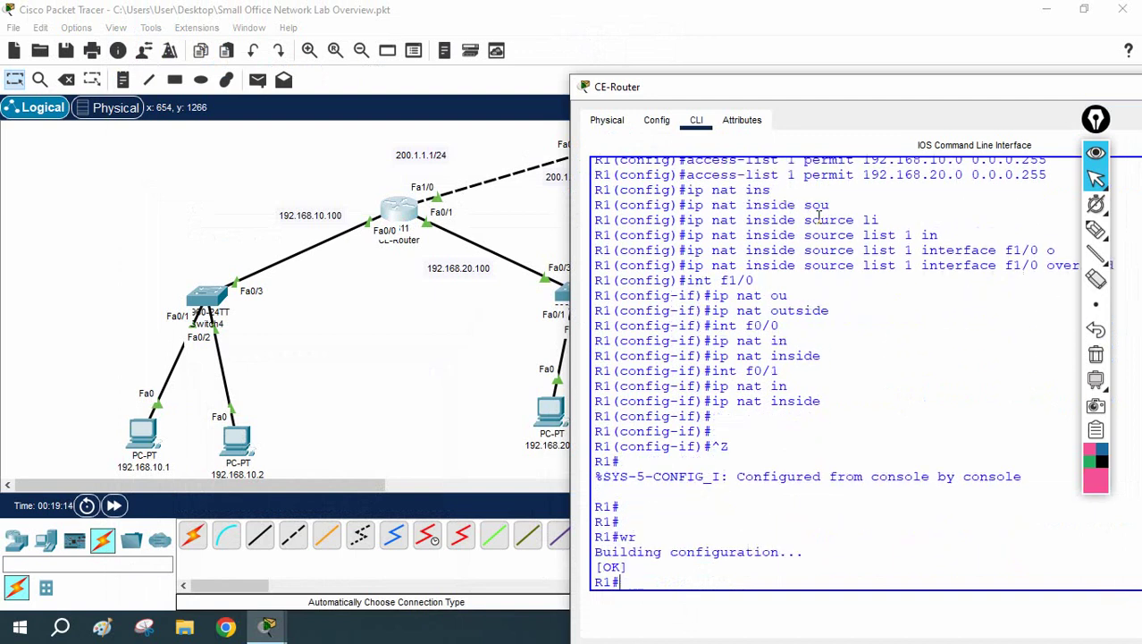
{"action": "key", "text": "Return"}
{"action": "key", "text": "Return"}
Hide the CE-Router console and place a Server-PT to the right of ISP-Router.
{"action": "left_click_drag", "start_coordinate": [1076, 87], "coordinate": [751, 112]}
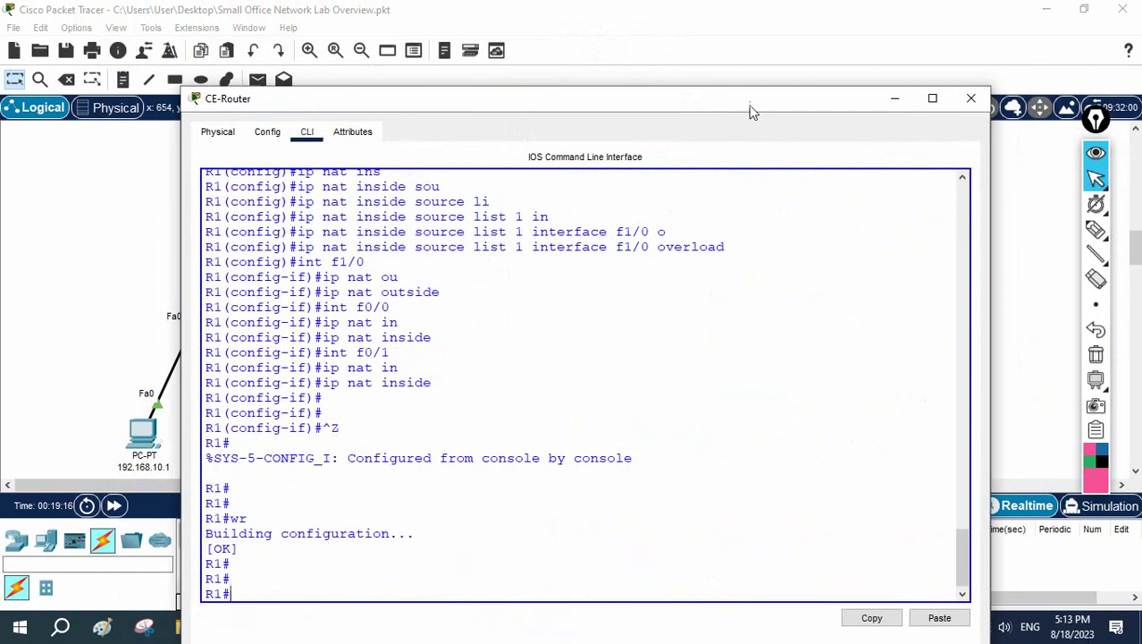
{"action": "left_click", "coordinate": [894, 100]}
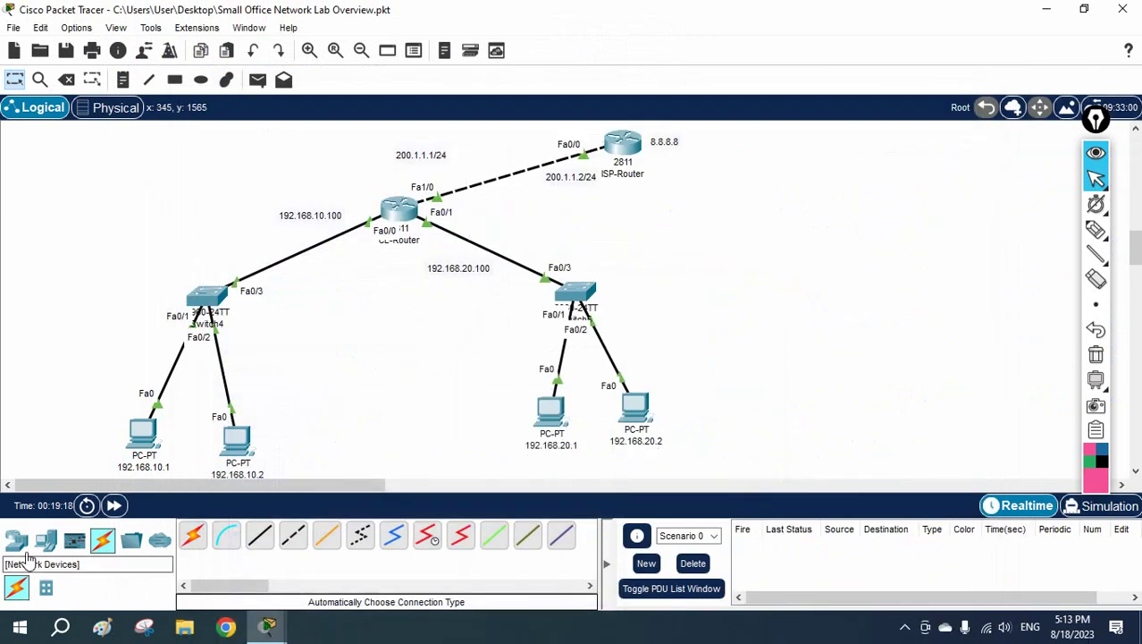
{"action": "left_click", "coordinate": [45, 540]}
{"action": "left_click_drag", "start_coordinate": [260, 536], "coordinate": [738, 201]}
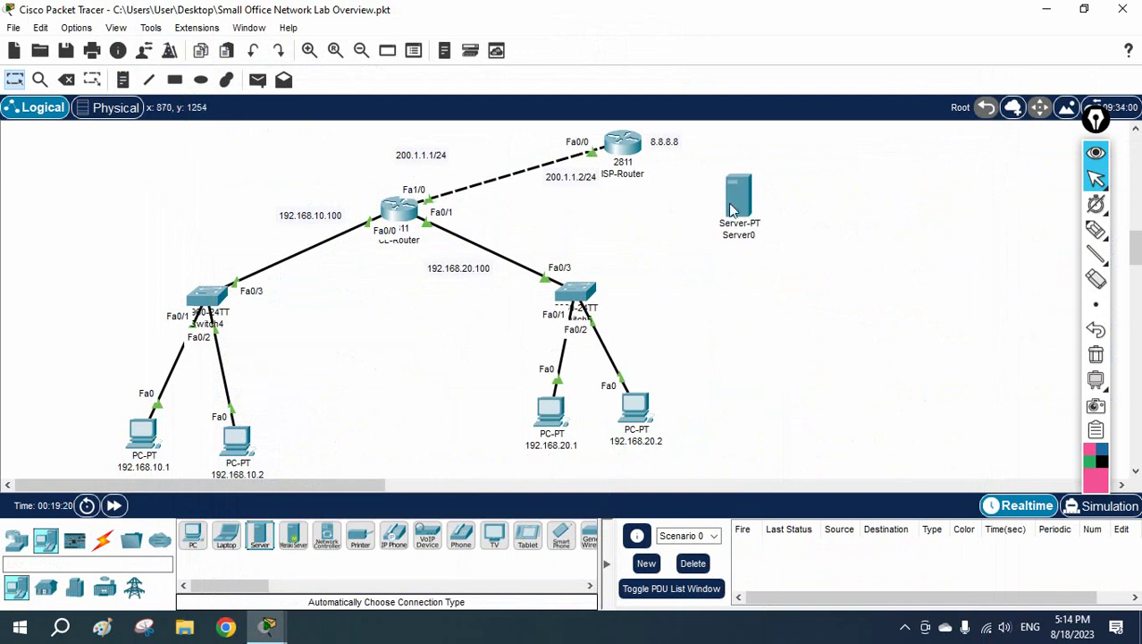
Cable Server0 to ISP-Router's Fa0/1 with an automatic cable and move it further right.
{"action": "left_click", "coordinate": [102, 540]}
{"action": "left_click", "coordinate": [192, 534]}
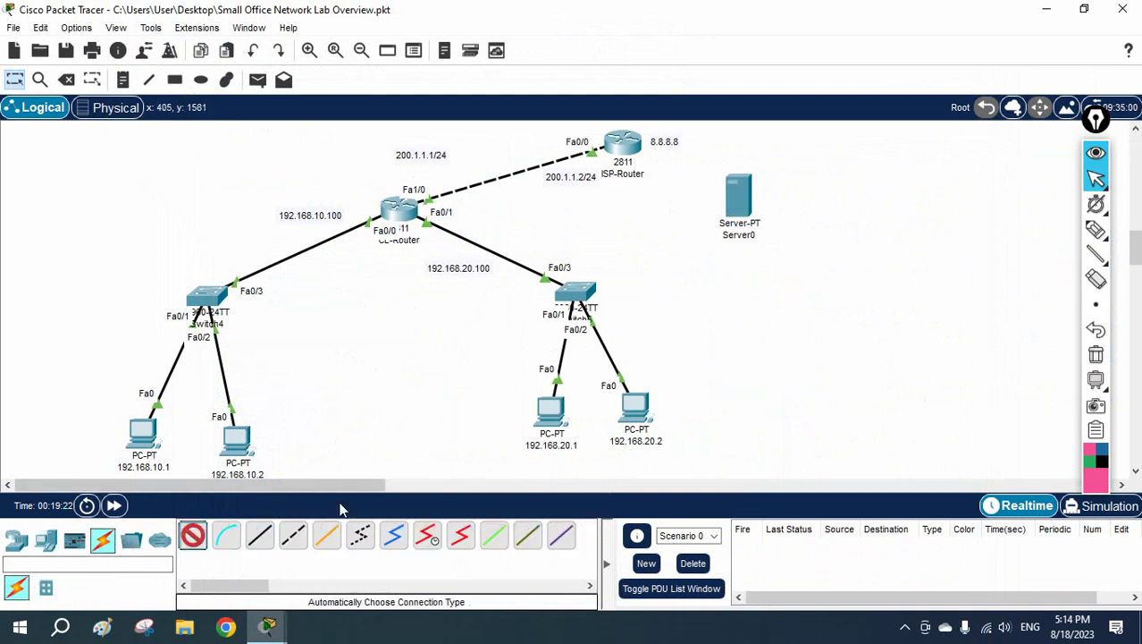
{"action": "left_click", "coordinate": [735, 210]}
{"action": "left_click", "coordinate": [625, 145]}
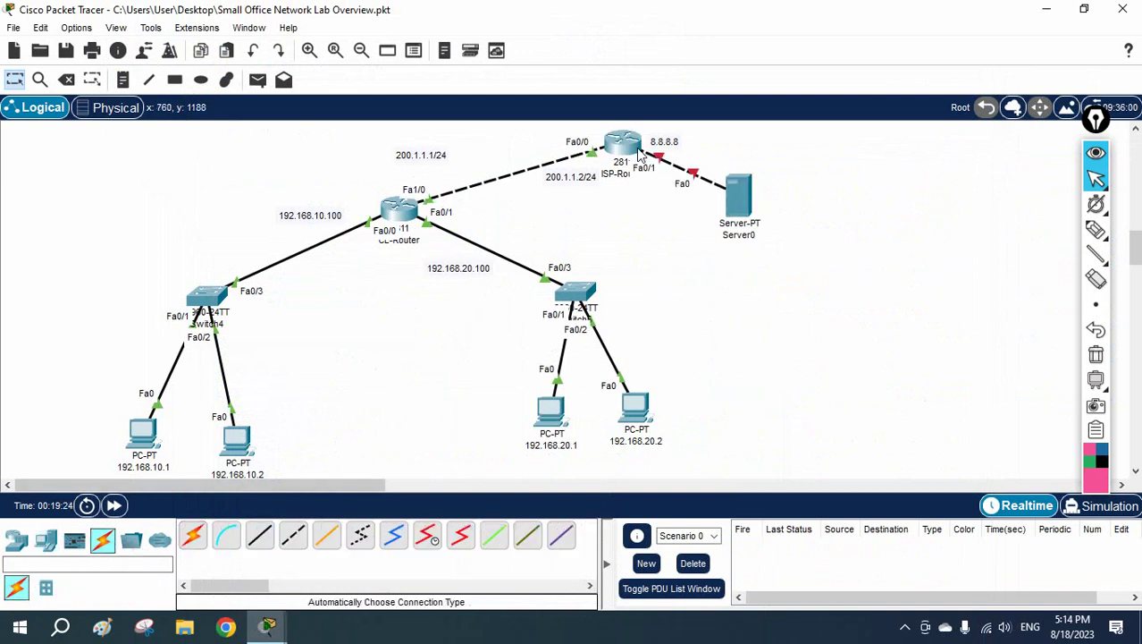
{"action": "left_click_drag", "start_coordinate": [738, 204], "coordinate": [938, 230]}
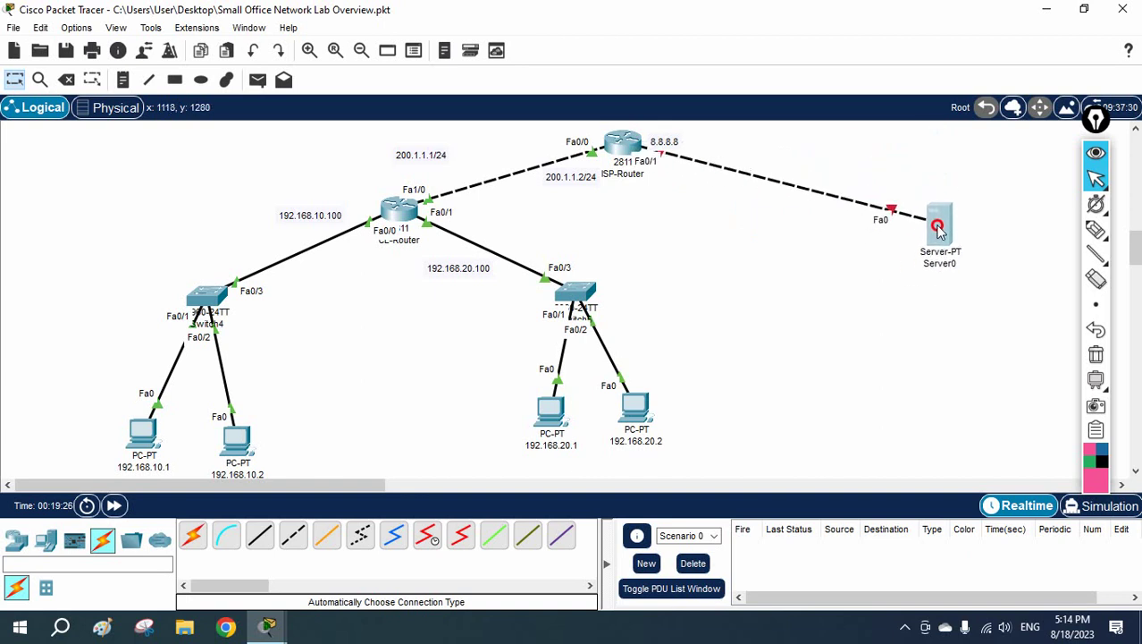
{"action": "left_click", "coordinate": [629, 148]}
Remove the IP address from ISP-Router's loopback 0 interface.
{"action": "left_click", "coordinate": [624, 318]}
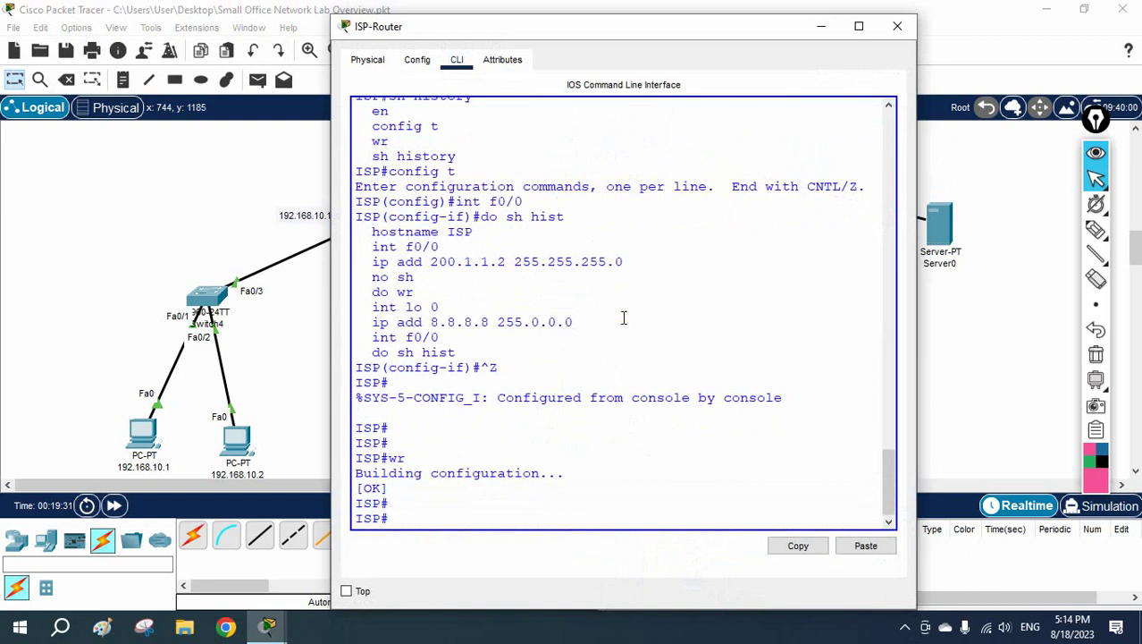
{"action": "type", "text": "config t"}
{"action": "key", "text": "Return"}
{"action": "type", "text": "int l"}
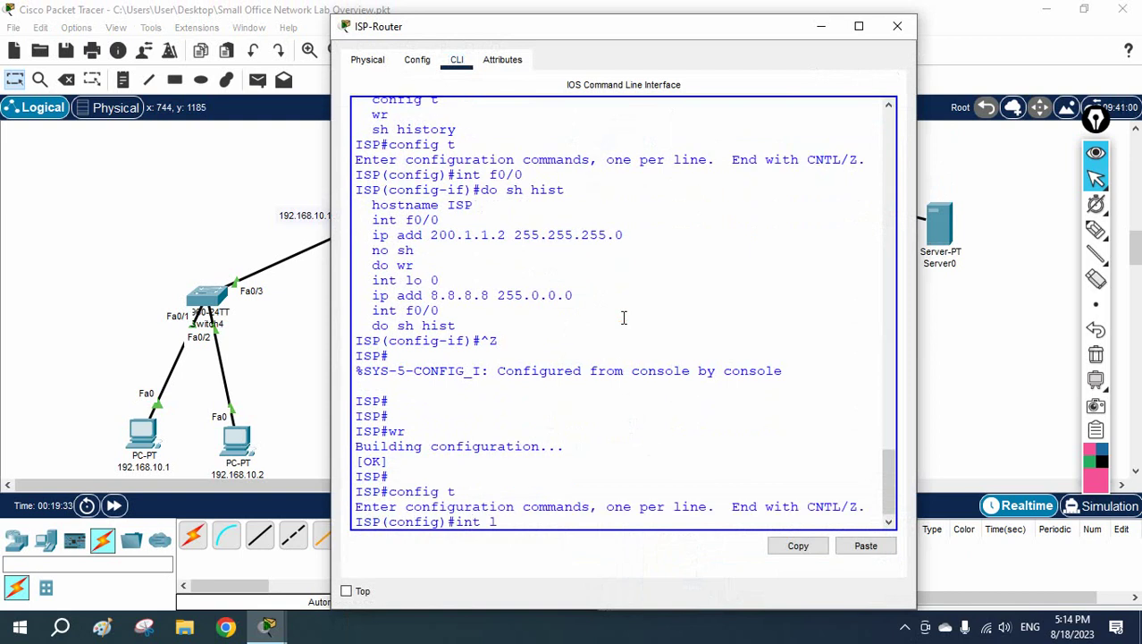
{"action": "type", "text": "o 0"}
{"action": "key", "text": "Return"}
{"action": "type", "text": "nfig-if)#n"}
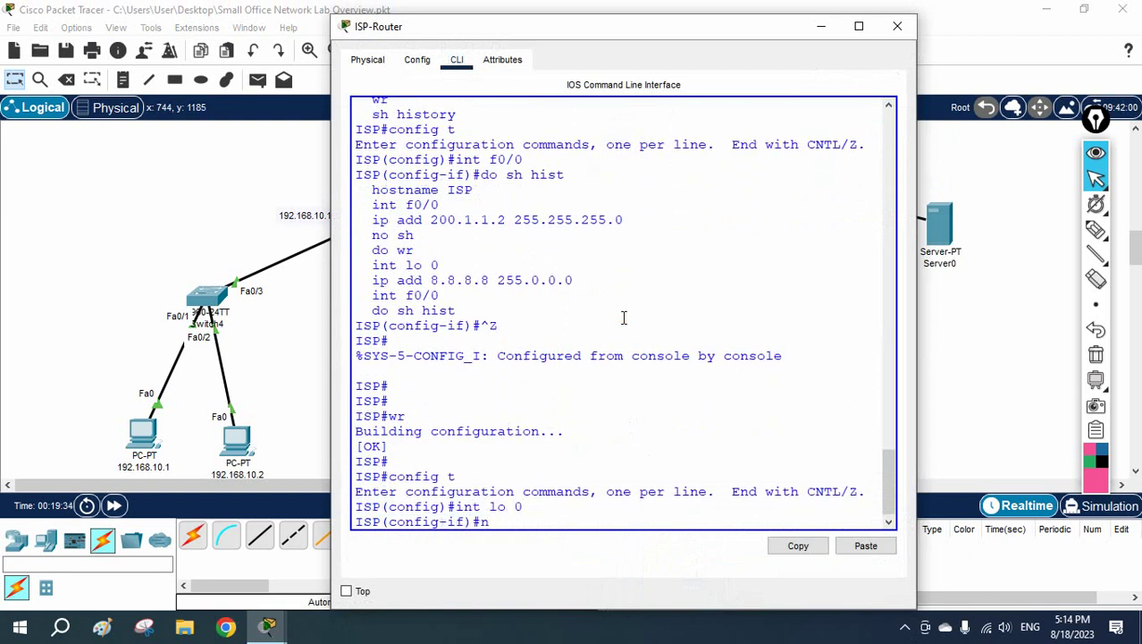
{"action": "type", "text": "o ip add"}
{"action": "key", "text": "Return"}
{"action": "key", "text": "Return"}
{"action": "key", "text": "Return"}
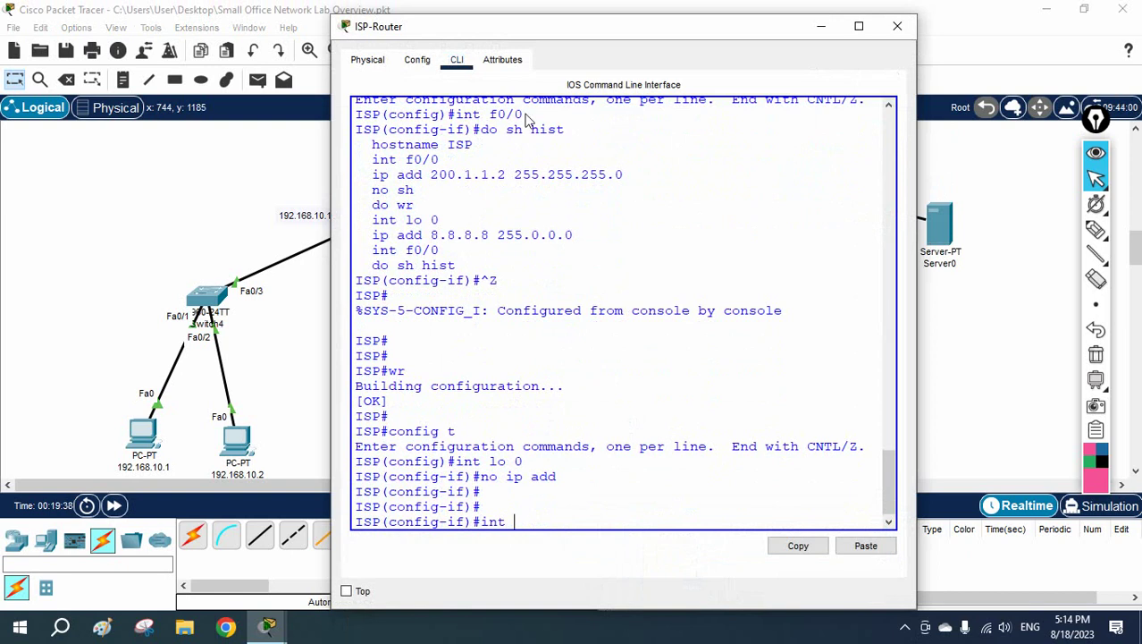
Give Fa0/1 address 8.8.8.1 255.255.255.0 and enable it with no shutdown.
{"action": "left_click_drag", "start_coordinate": [548, 44], "coordinate": [394, 247]}
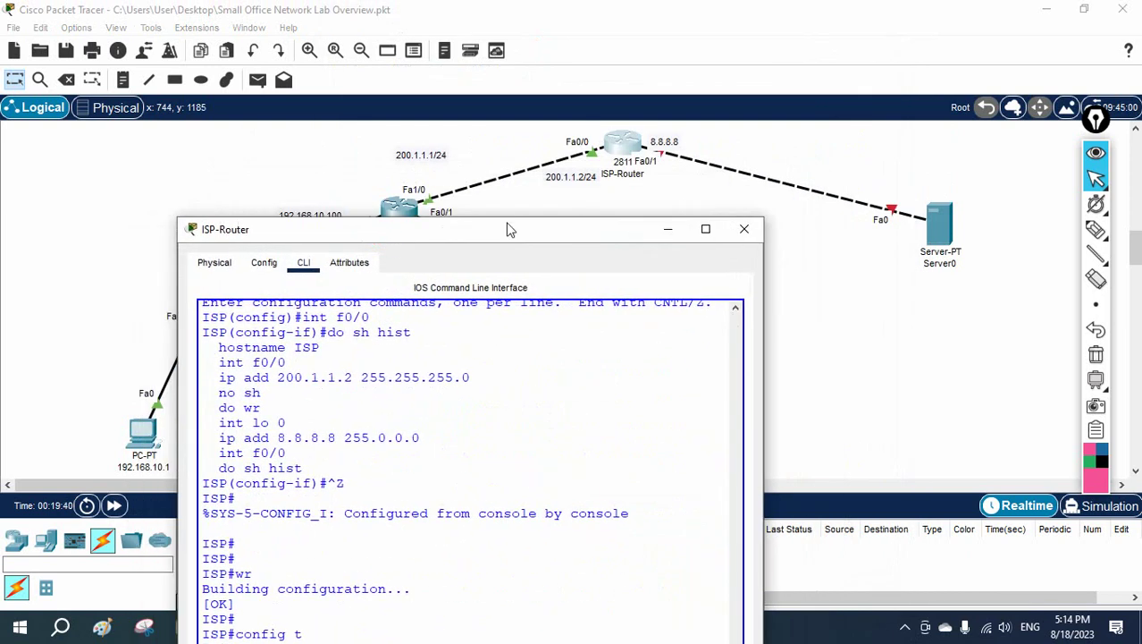
{"action": "left_click_drag", "start_coordinate": [622, 235], "coordinate": [539, 56]}
{"action": "type", "text": "int f0/1"}
{"action": "key", "text": "Return"}
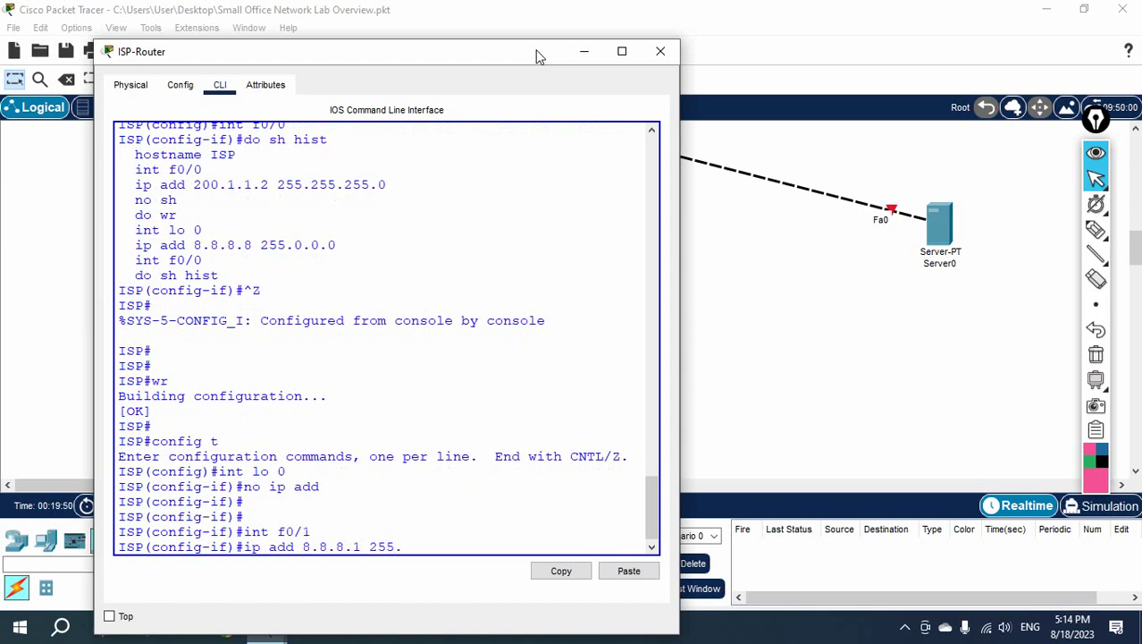
{"action": "type", "text": "ip add 8.8.8.1 255.255.255.0"}
{"action": "key", "text": "Return"}
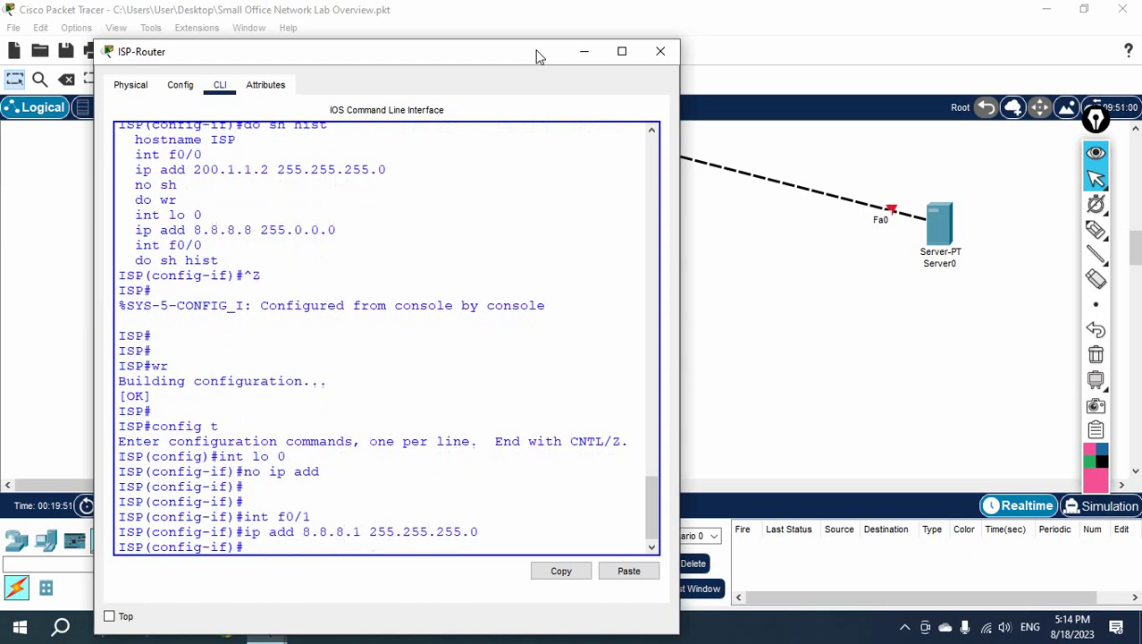
{"action": "type", "text": "no sh"}
{"action": "key", "text": "Return"}
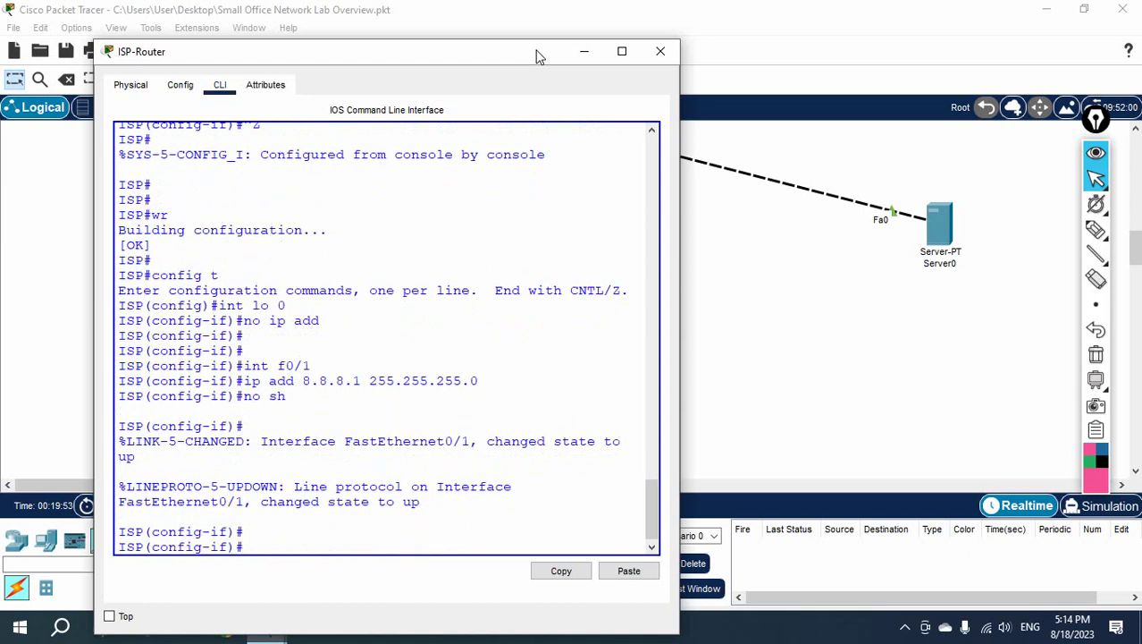
Exit configuration mode, save the ISP-Router configuration with wr, and close its window.
{"action": "key", "text": "Return"}
{"action": "key", "text": "ctrl+z"}
{"action": "key", "text": "Return"}
{"action": "type", "text": "wr"}
{"action": "key", "text": "Return"}
{"action": "key", "text": "Return"}
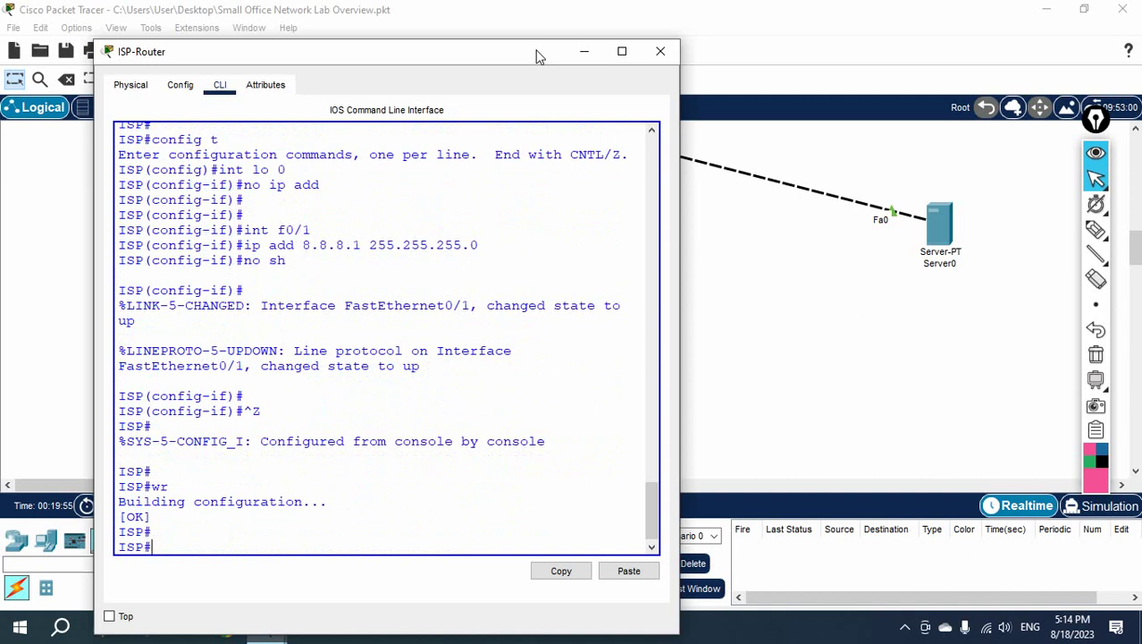
{"action": "left_click", "coordinate": [660, 51]}
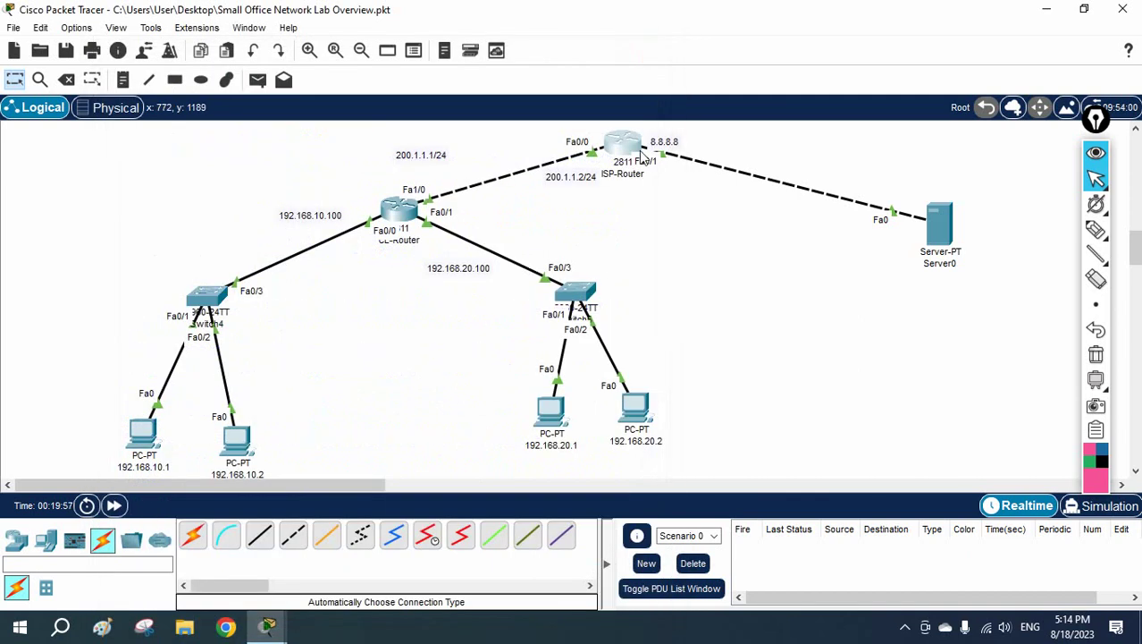
Move the 8.8.8.8 label under Server0 and set its IP 8.8.8.8, mask 255.0.0.0, gateway 8.8.8.1.
{"action": "left_click_drag", "start_coordinate": [679, 142], "coordinate": [953, 288]}
{"action": "left_click", "coordinate": [939, 224]}
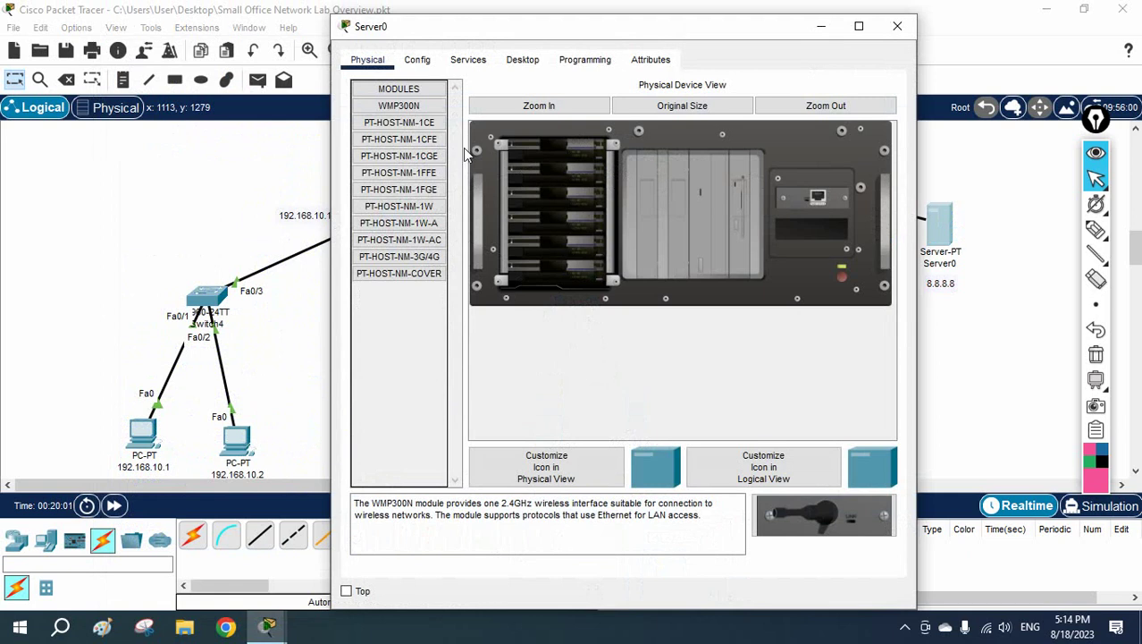
{"action": "left_click", "coordinate": [518, 63]}
{"action": "left_click", "coordinate": [419, 100]}
{"action": "left_click", "coordinate": [583, 157]}
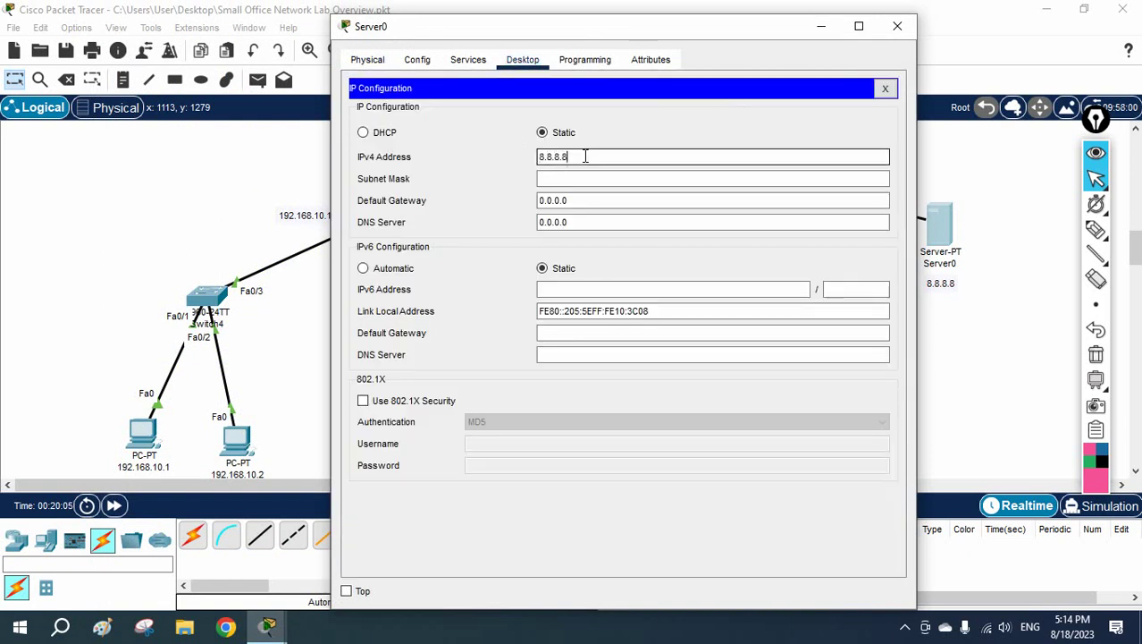
{"action": "key", "text": "Tab"}
{"action": "key", "text": "Tab"}
{"action": "type", "text": "8"}
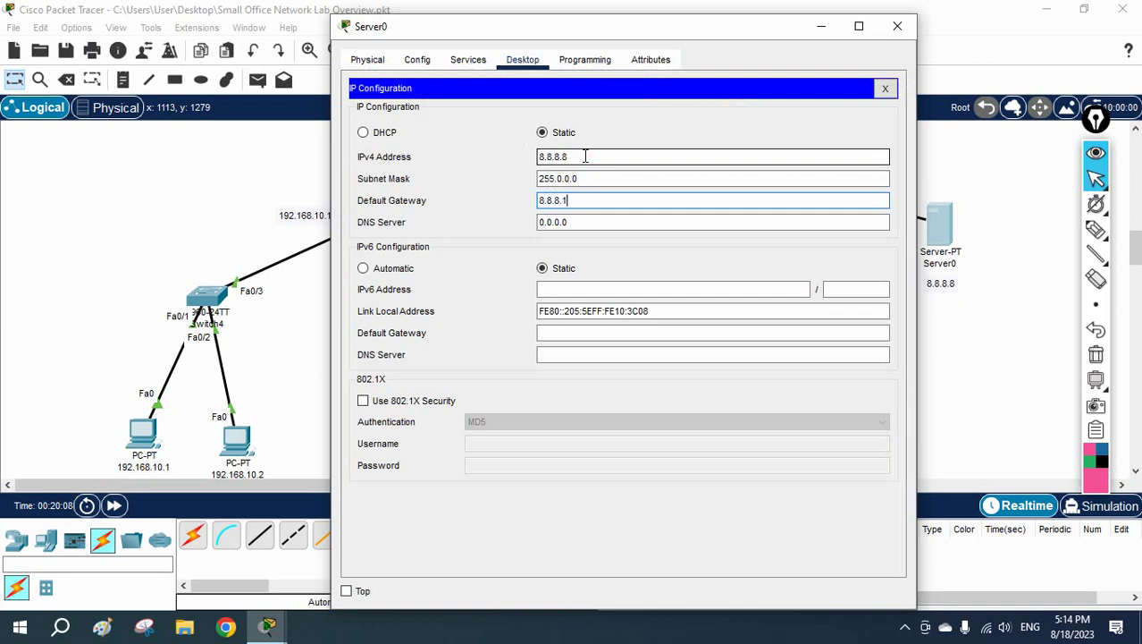
{"action": "type", "text": ".8.8.1"}
{"action": "left_click", "coordinate": [897, 26]}
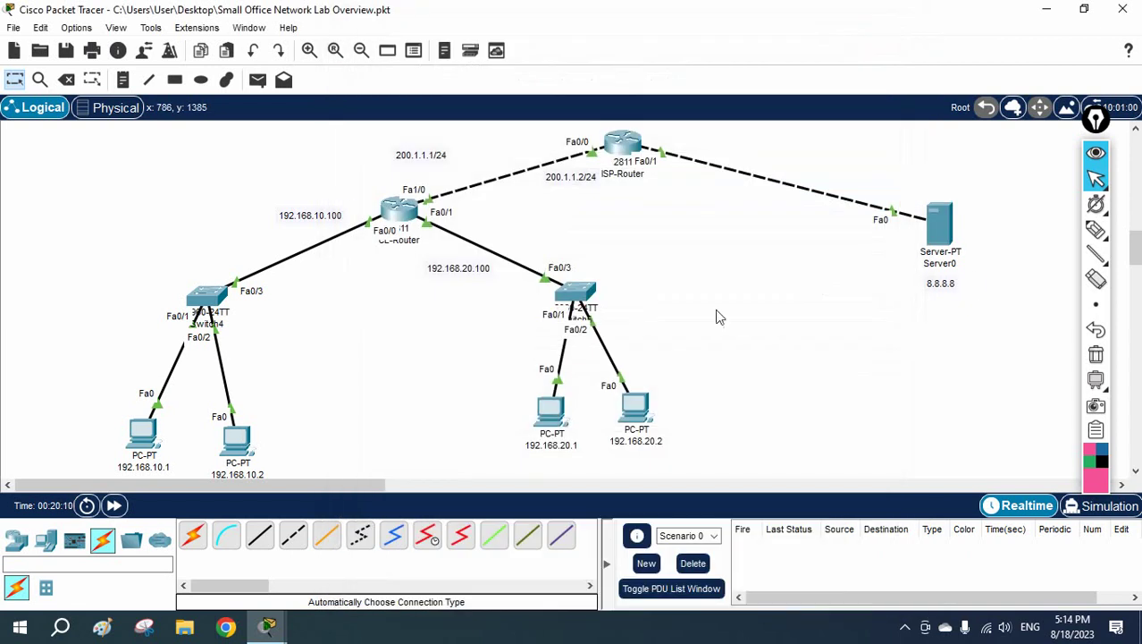
Check PC 192.168.10.1's ping output for TTL=126 replies from 8.8.8.8, then minimize its console.
{"action": "left_click", "coordinate": [143, 438]}
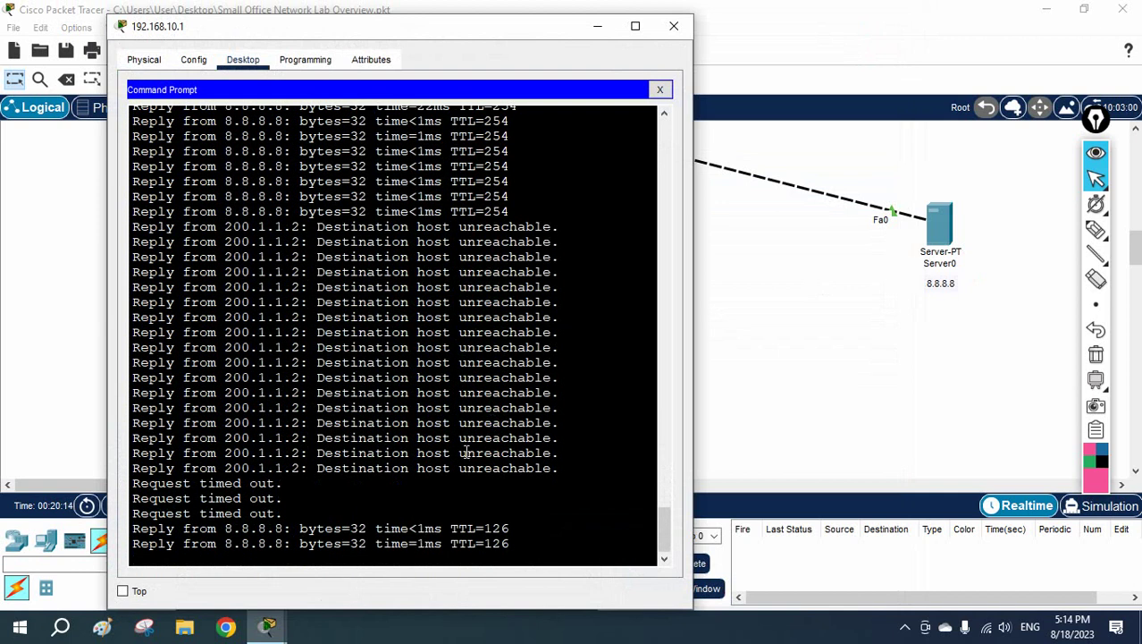
{"action": "left_click_drag", "start_coordinate": [288, 475], "coordinate": [168, 202]}
{"action": "left_click_drag", "start_coordinate": [527, 543], "coordinate": [141, 460]}
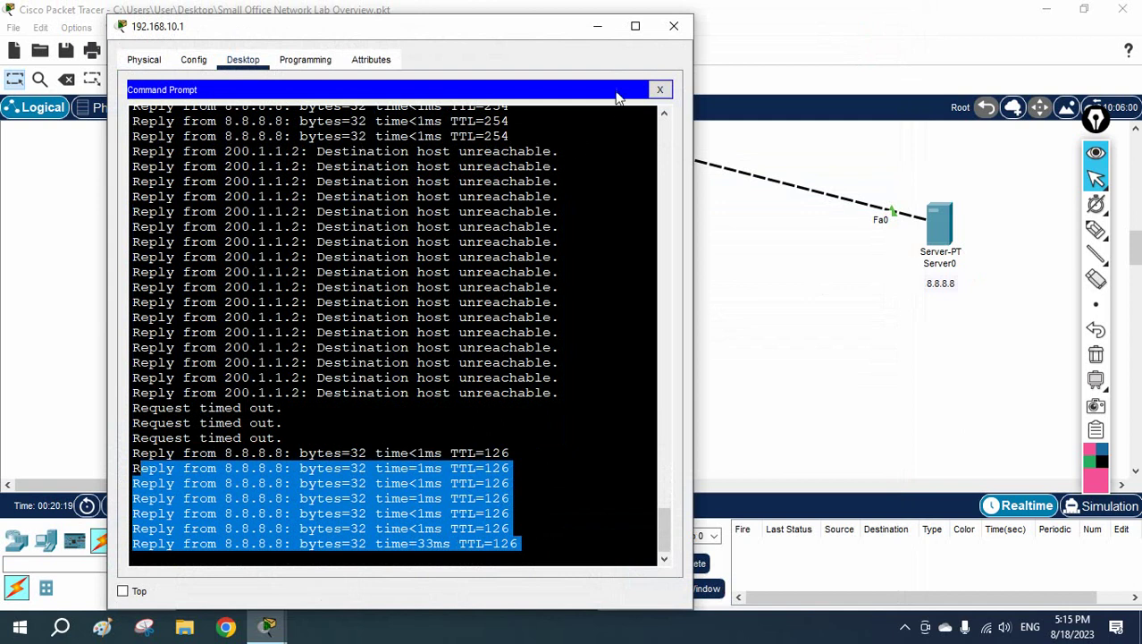
{"action": "left_click", "coordinate": [597, 25]}
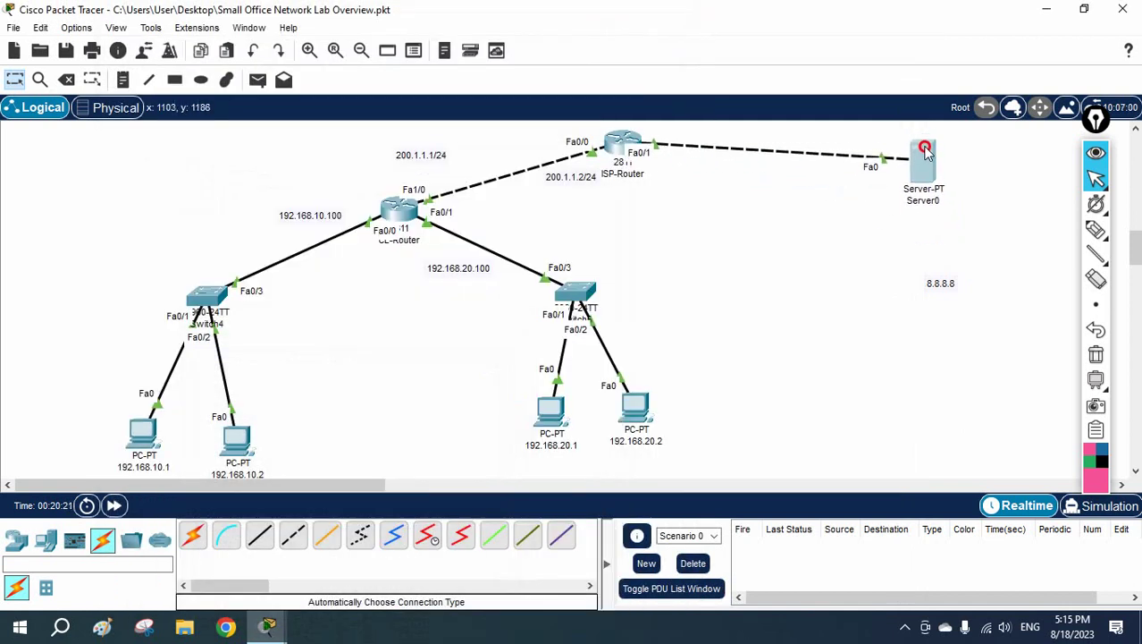
Move the 8.8.8.8 label up under Server0, leaving its text unchanged.
{"action": "left_click_drag", "start_coordinate": [940, 282], "coordinate": [925, 220]}
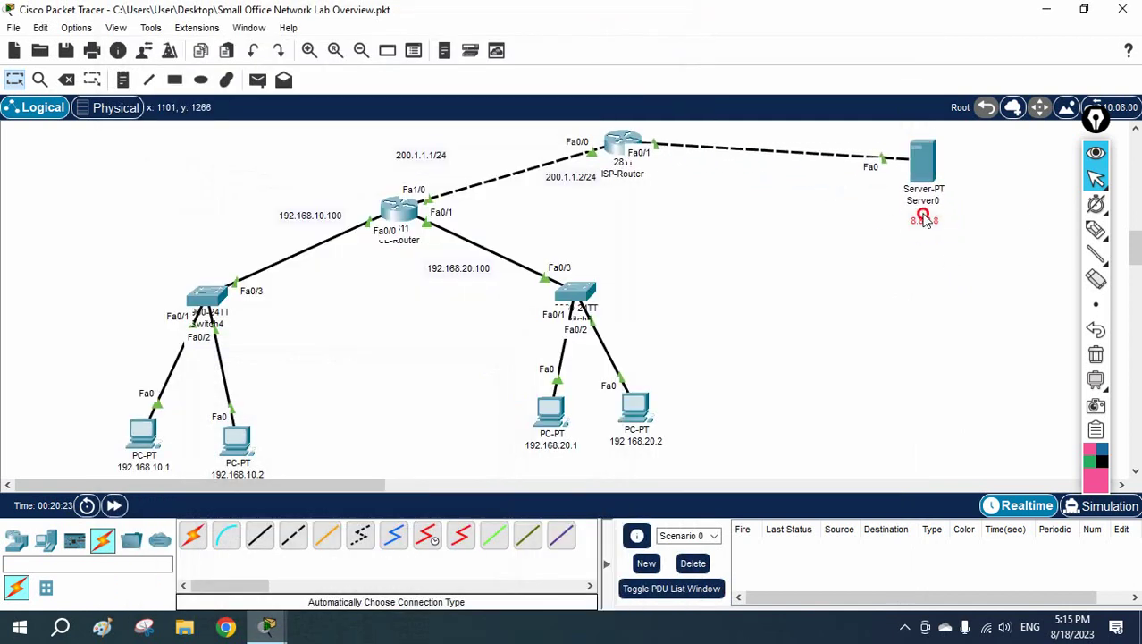
{"action": "left_click", "coordinate": [925, 221]}
{"action": "double_click", "coordinate": [926, 220]}
{"action": "key", "text": "ctrl+c"}
{"action": "left_click", "coordinate": [822, 249]}
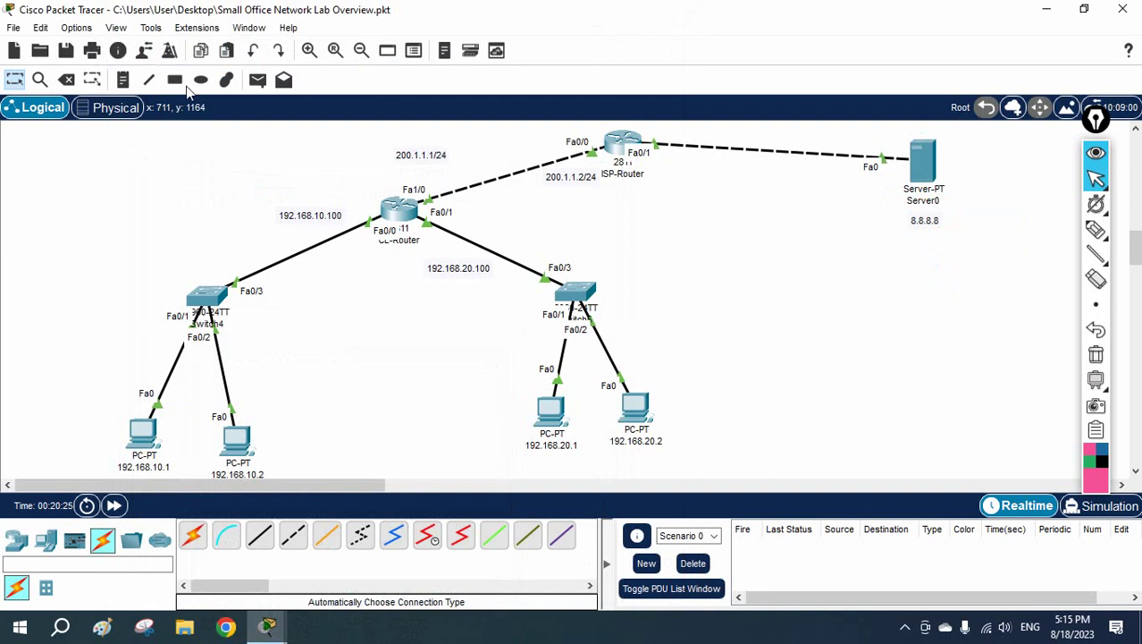
{"action": "left_click", "coordinate": [123, 79]}
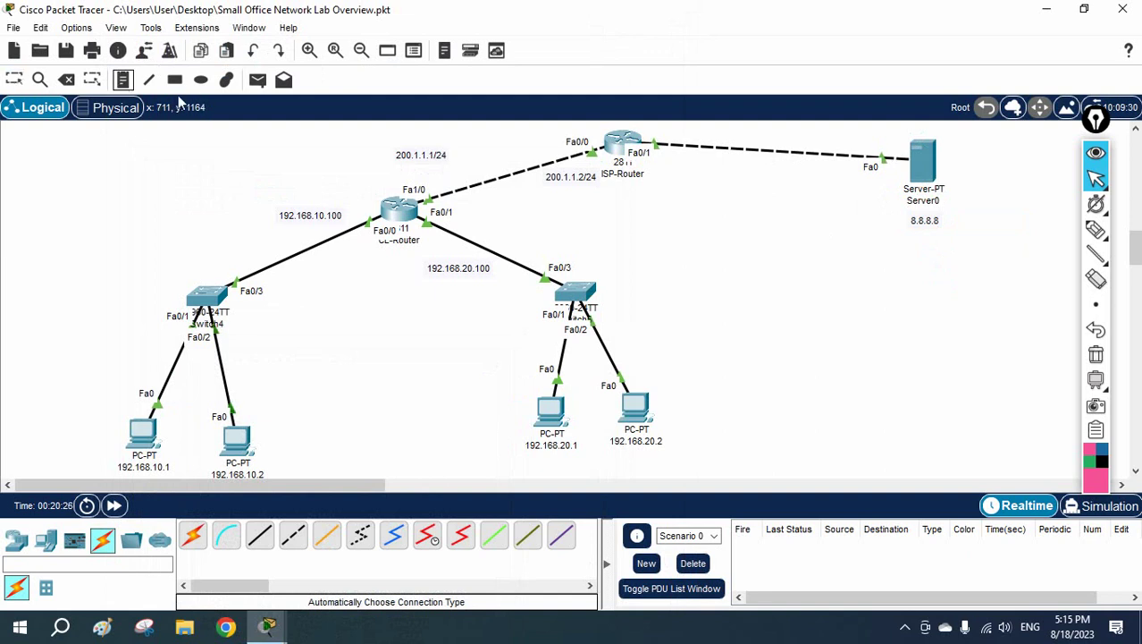
{"action": "left_click", "coordinate": [666, 161]}
{"action": "key", "text": "ctrl+v"}
{"action": "left_click", "coordinate": [735, 234]}
{"action": "left_click", "coordinate": [14, 79]}
{"action": "left_click", "coordinate": [247, 161]}
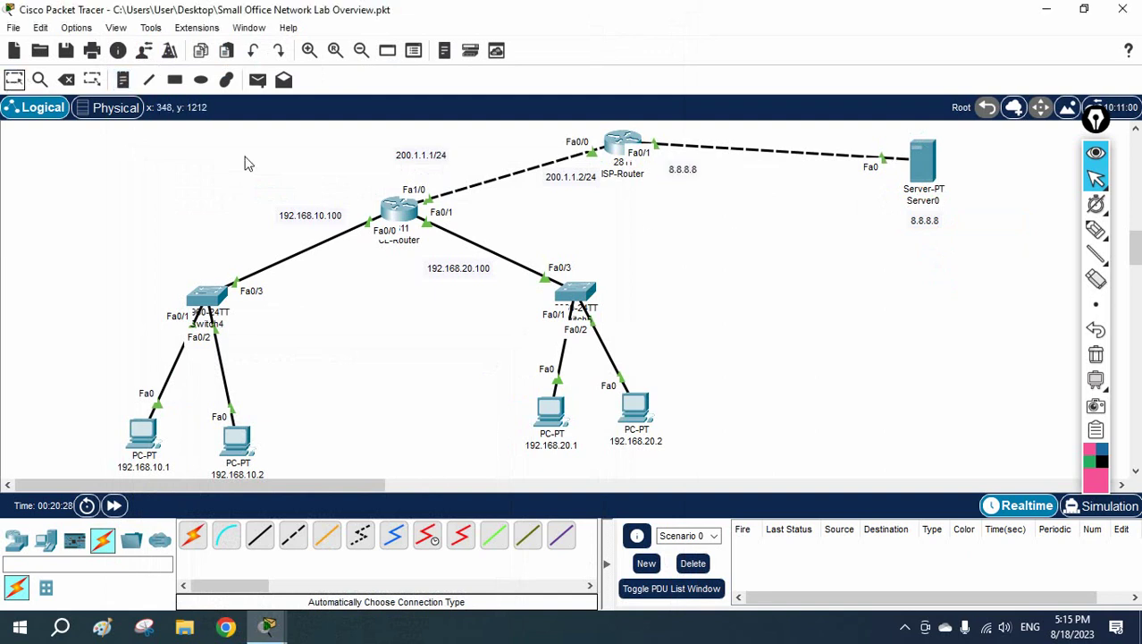
{"action": "left_click_drag", "start_coordinate": [683, 171], "coordinate": [681, 165]}
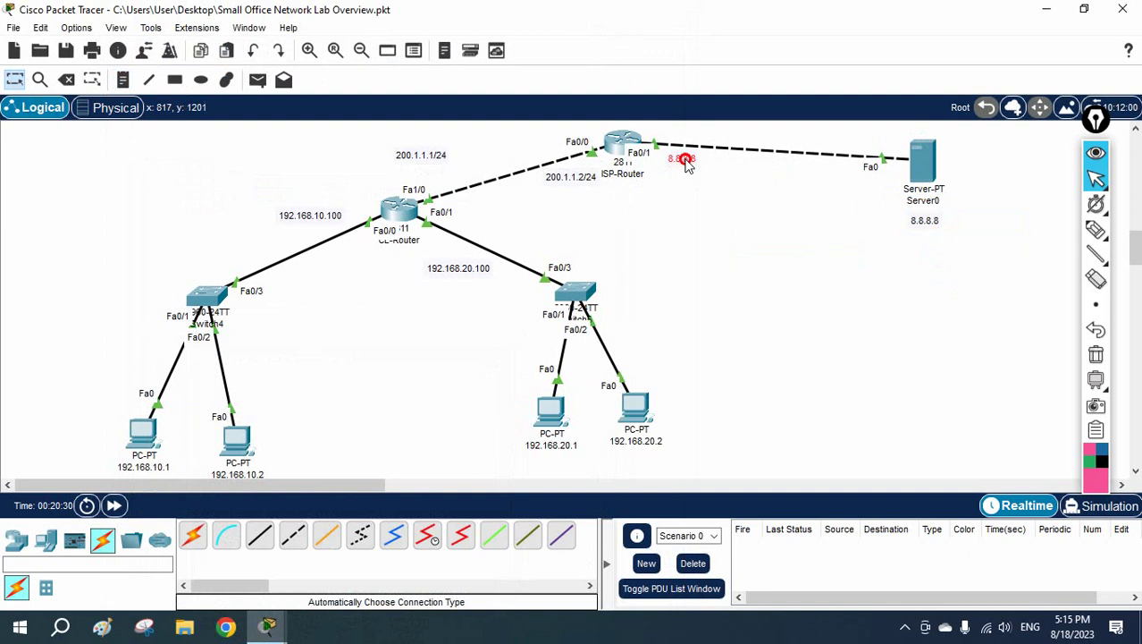
{"action": "left_click_drag", "start_coordinate": [934, 166], "coordinate": [921, 146]}
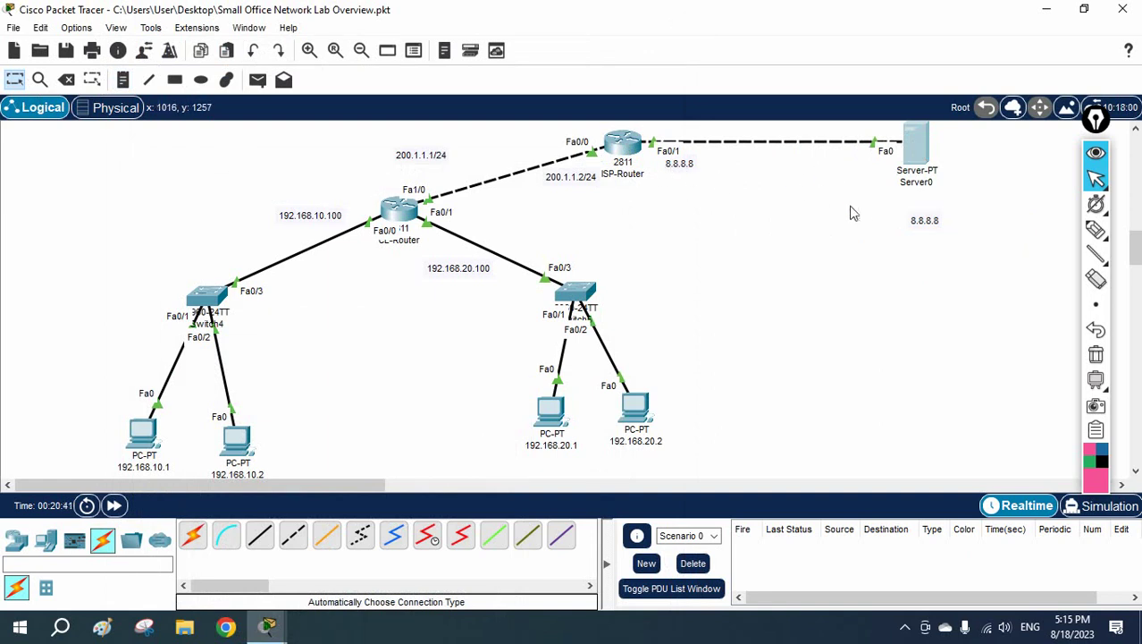
Edit the note beside ISP-Router to read 8.8.8.1 and move Server0 down above its label.
{"action": "left_click", "coordinate": [684, 165]}
{"action": "left_click", "coordinate": [685, 166]}
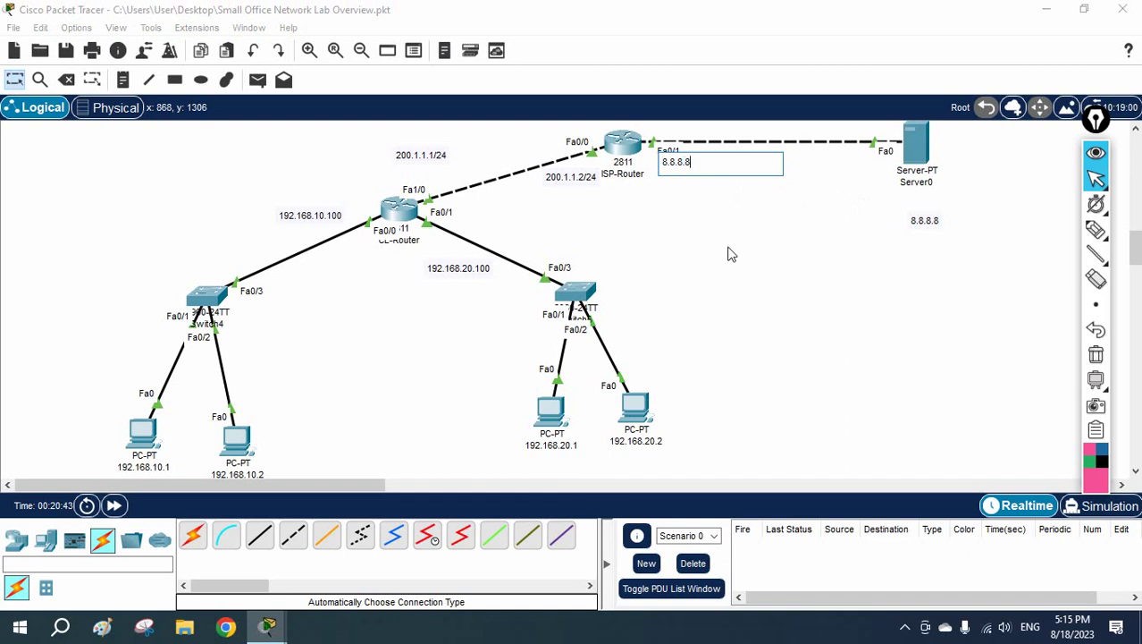
{"action": "left_click", "coordinate": [728, 255]}
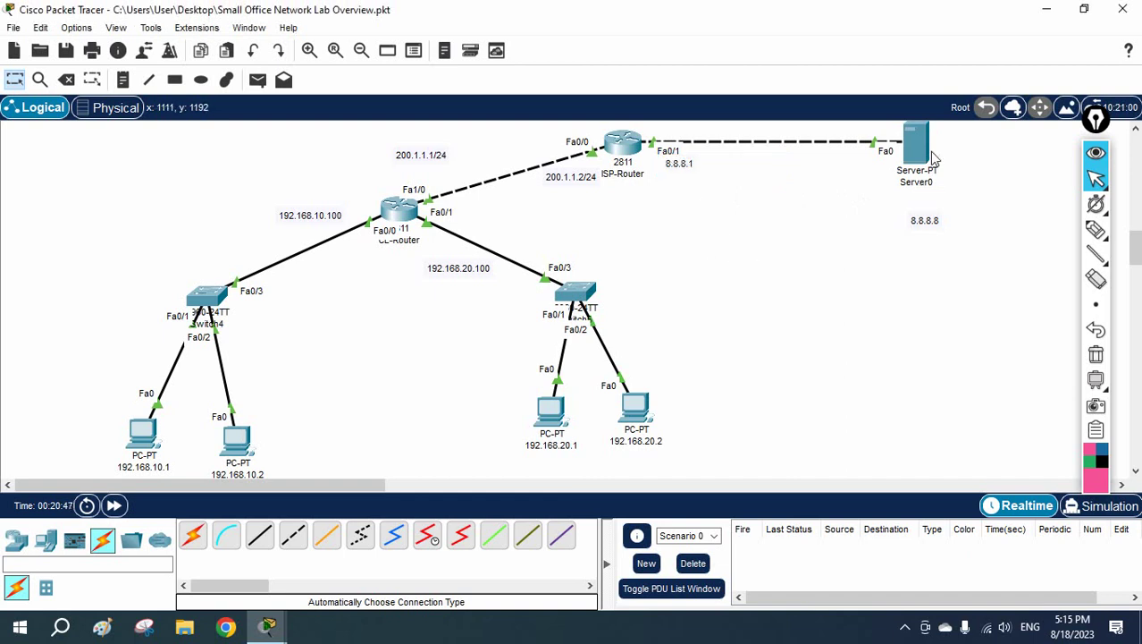
{"action": "left_click_drag", "start_coordinate": [921, 183], "coordinate": [910, 234]}
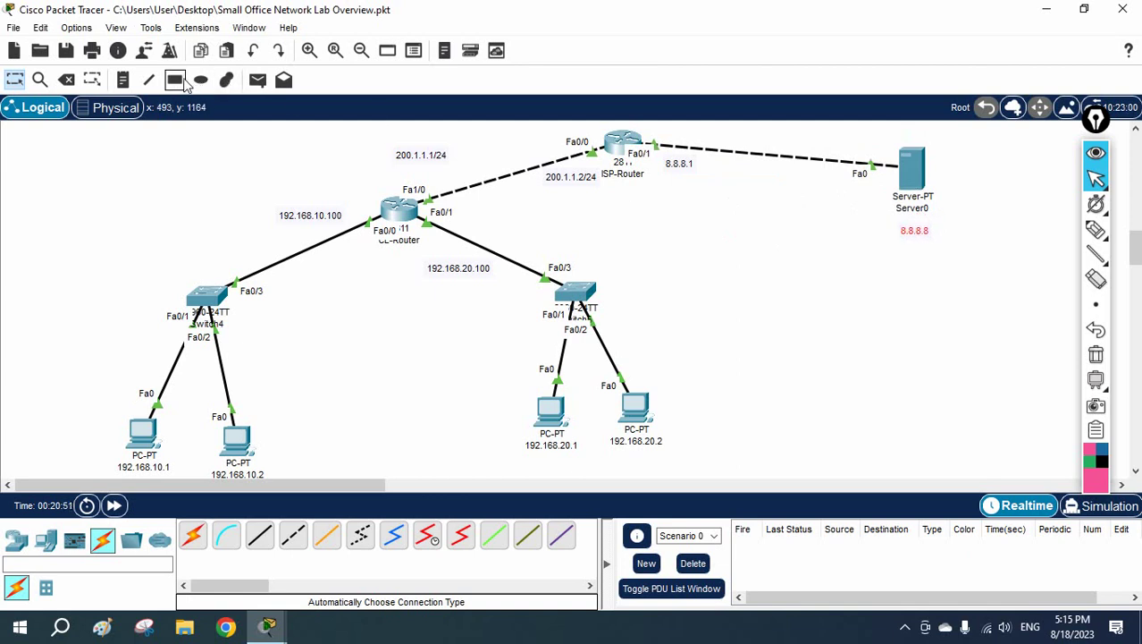
Draw a solid light-green rectangle around ISP-Router and Server0.
{"action": "left_click", "coordinate": [175, 79]}
{"action": "left_click", "coordinate": [539, 145]}
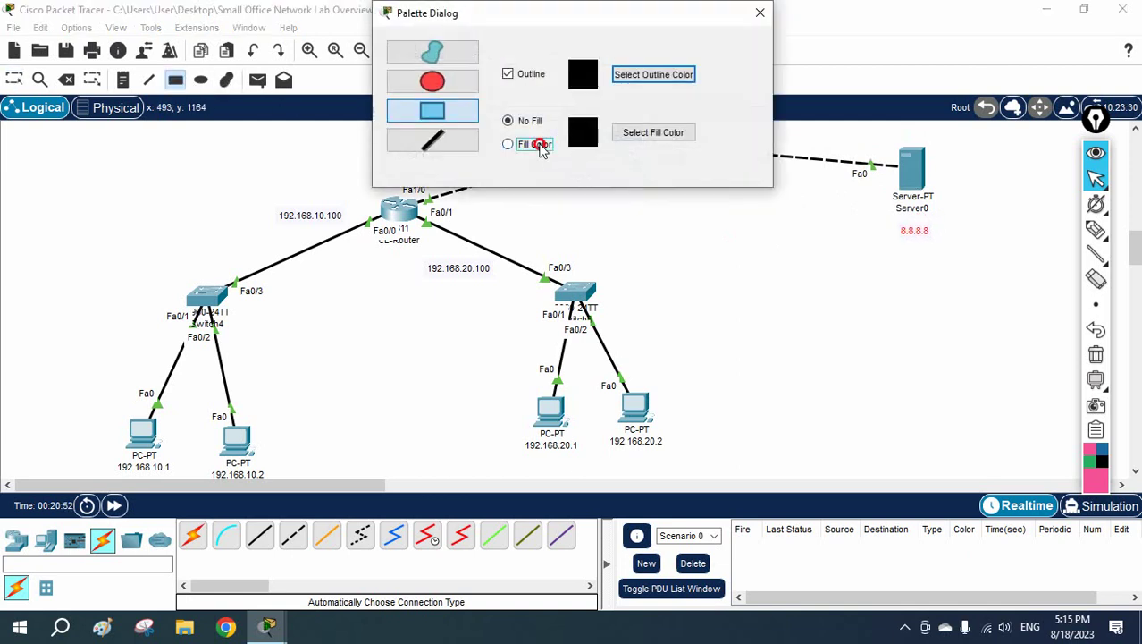
{"action": "left_click", "coordinate": [640, 134]}
{"action": "left_click", "coordinate": [538, 197]}
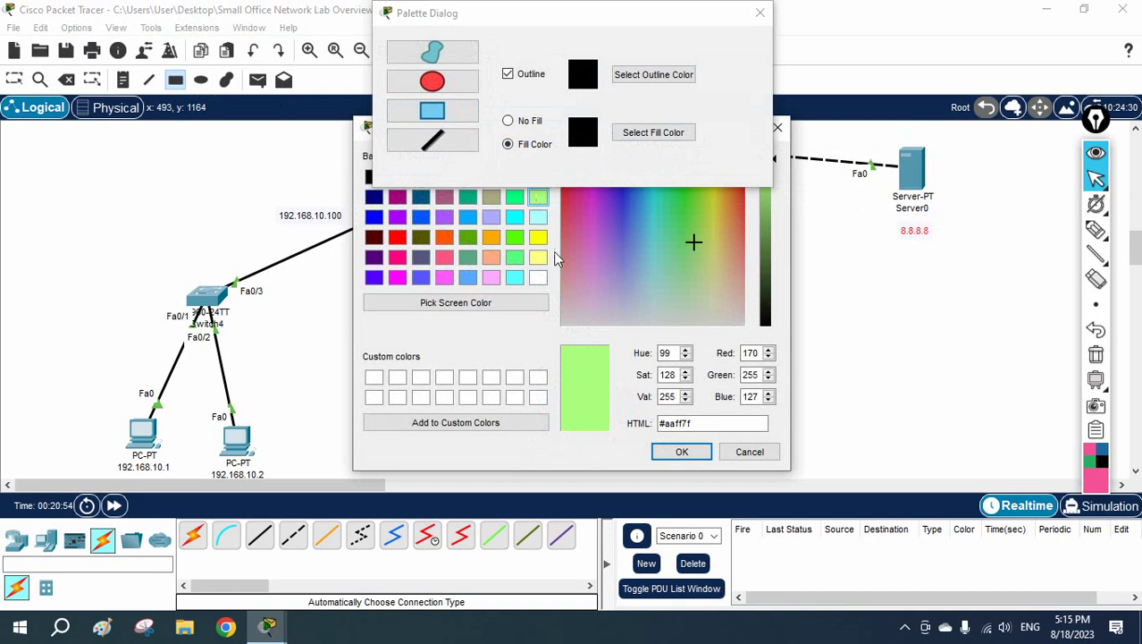
{"action": "left_click", "coordinate": [676, 451]}
{"action": "left_click_drag", "start_coordinate": [564, 5], "coordinate": [224, 39]}
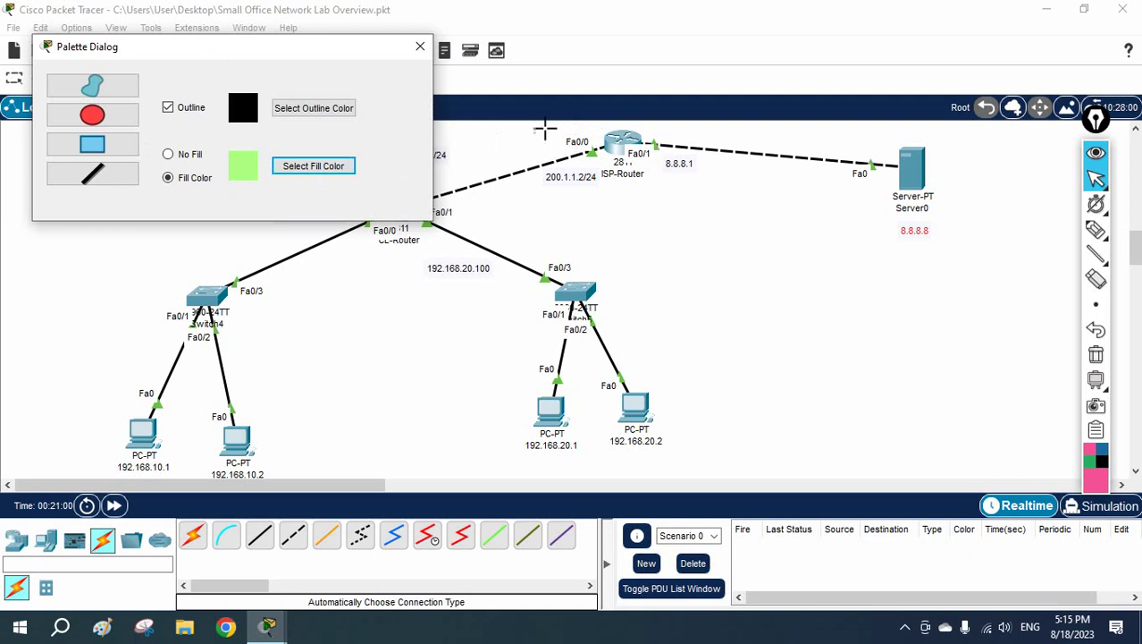
{"action": "left_click_drag", "start_coordinate": [539, 123], "coordinate": [991, 246]}
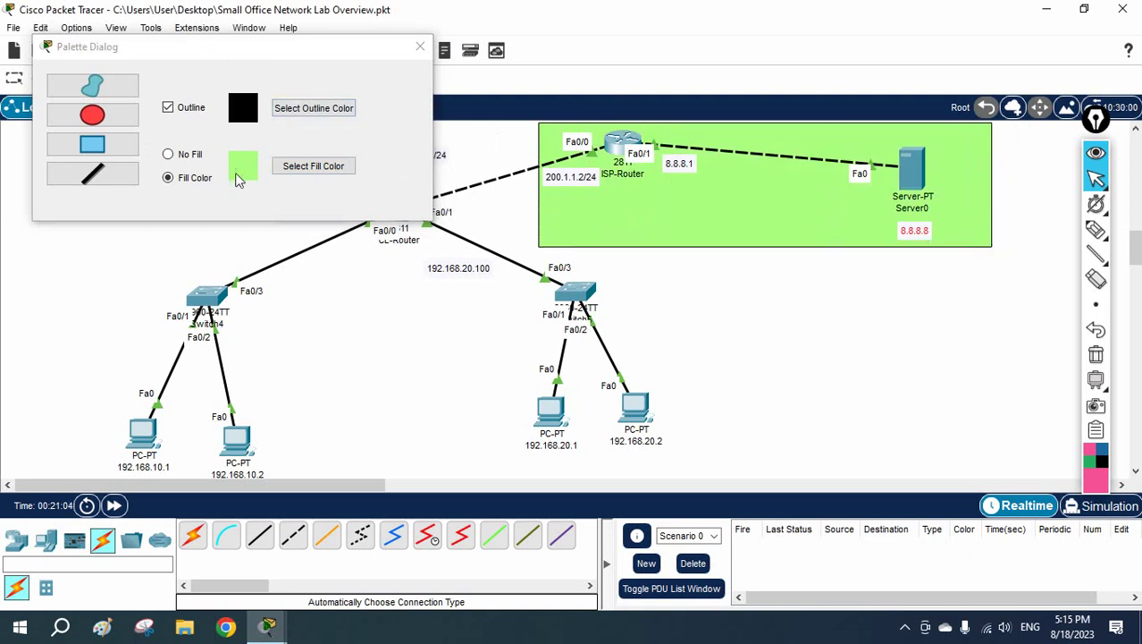
Draw a yellow rectangle over the internal network, shift it left, and nudge the right-hand switch.
{"action": "left_click", "coordinate": [311, 166]}
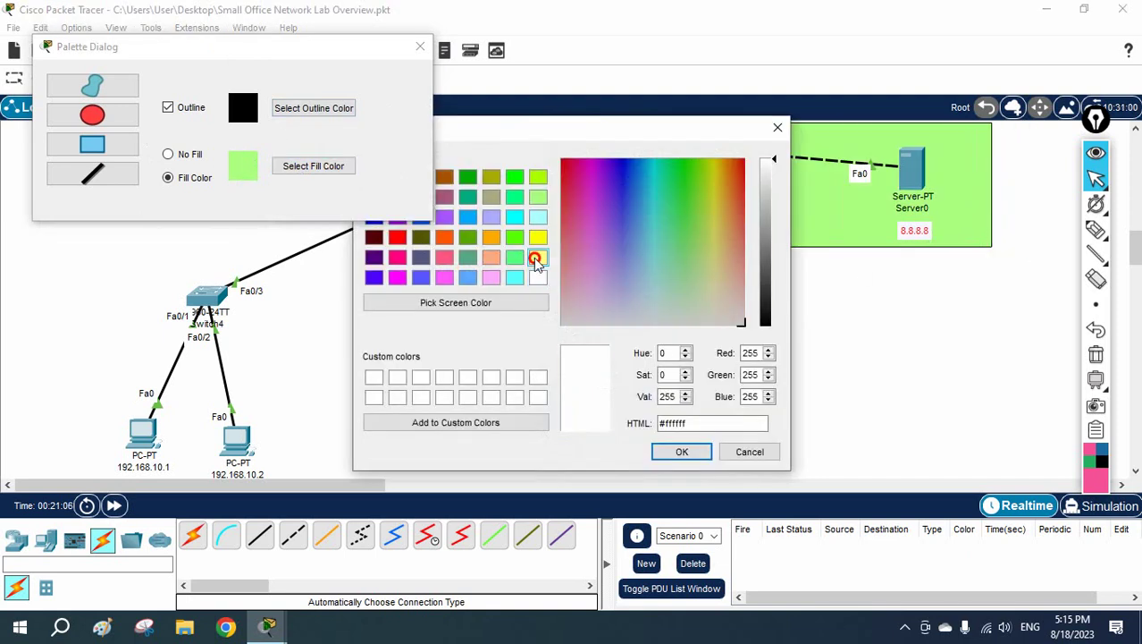
{"action": "left_click", "coordinate": [536, 258]}
{"action": "left_click", "coordinate": [674, 450]}
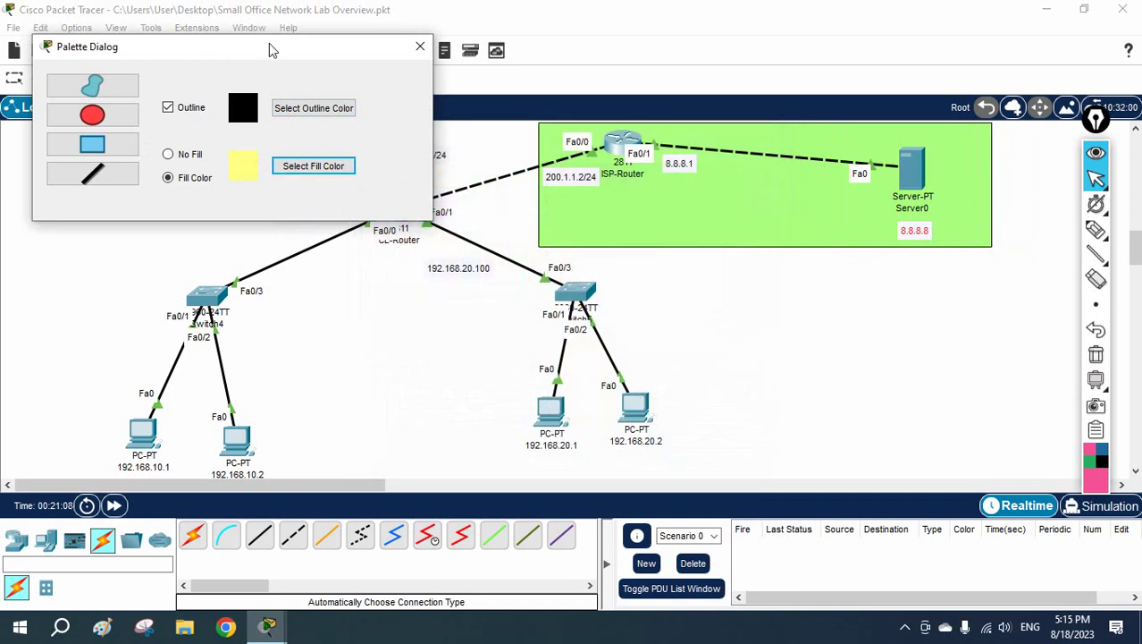
{"action": "left_click_drag", "start_coordinate": [273, 46], "coordinate": [946, 141]}
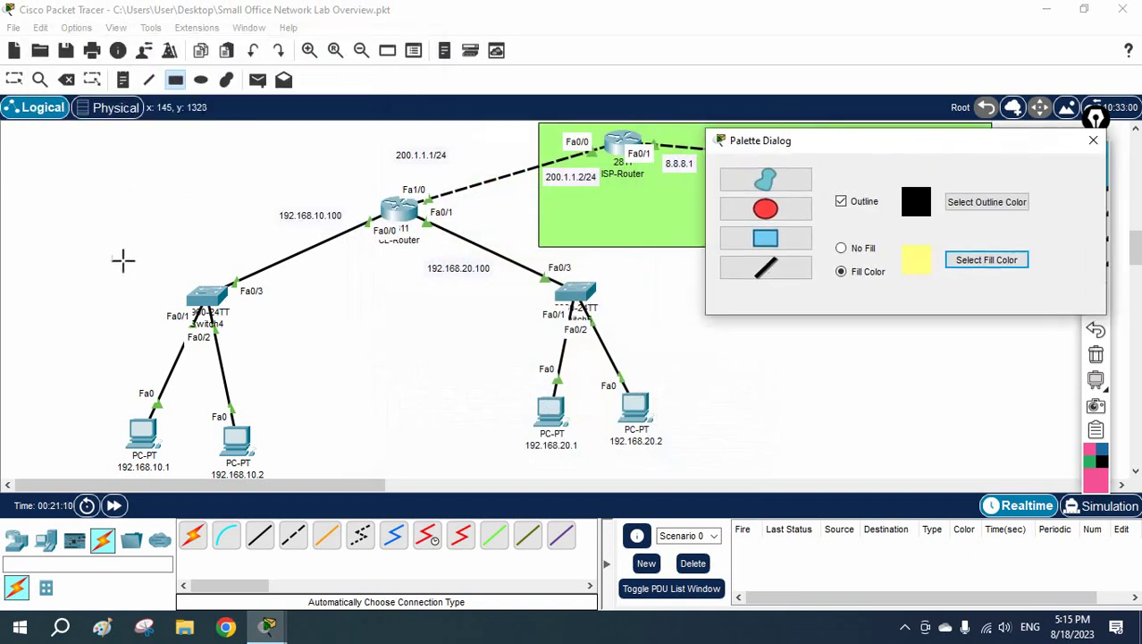
{"action": "mouse_move", "coordinate": [154, 186]}
{"action": "left_mouse_down"}
{"action": "mouse_move", "coordinate": [454, 235]}
{"action": "mouse_move", "coordinate": [527, 296]}
{"action": "mouse_move", "coordinate": [538, 380]}
{"action": "mouse_move", "coordinate": [495, 439]}
{"action": "mouse_move", "coordinate": [572, 481]}
{"action": "mouse_move", "coordinate": [518, 475]}
{"action": "mouse_move", "coordinate": [554, 477]}
{"action": "left_mouse_up"}
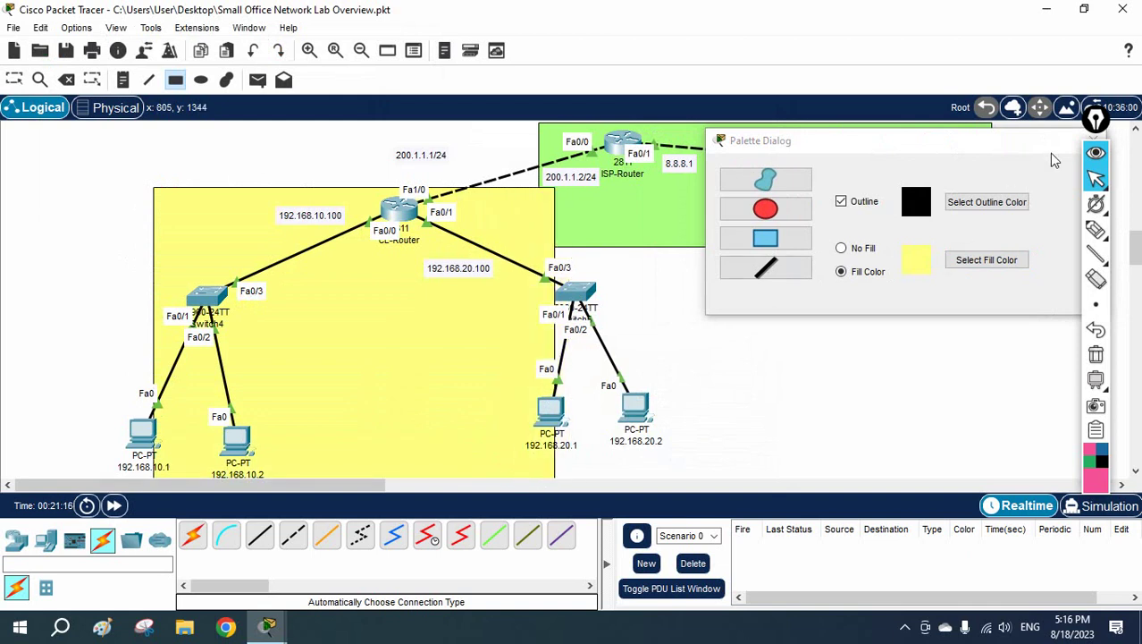
{"action": "left_click_drag", "start_coordinate": [1050, 148], "coordinate": [822, 157]}
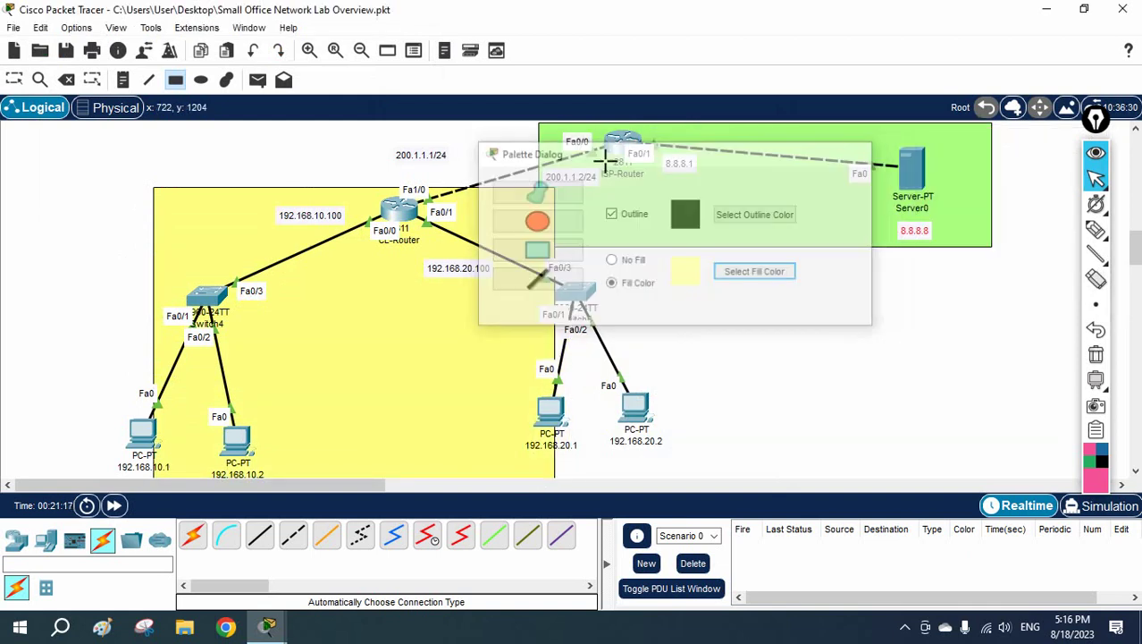
{"action": "left_click", "coordinate": [14, 80]}
{"action": "left_click_drag", "start_coordinate": [186, 268], "coordinate": [135, 261]}
{"action": "left_click", "coordinate": [506, 368]}
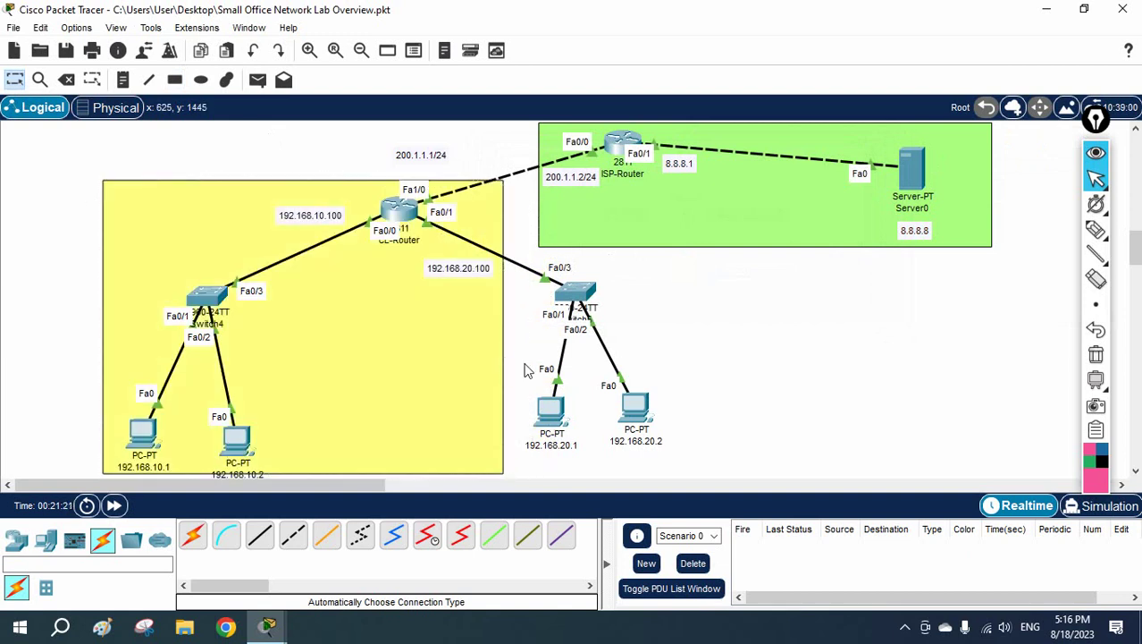
{"action": "mouse_move", "coordinate": [550, 296]}
{"action": "left_mouse_down"}
{"action": "mouse_move", "coordinate": [569, 303]}
{"action": "mouse_move", "coordinate": [386, 308]}
{"action": "mouse_move", "coordinate": [590, 318]}
{"action": "mouse_move", "coordinate": [572, 295]}
{"action": "left_mouse_up"}
Shift the yellow area right and pull Switch4 and PCs 192.168.10.1 and 192.168.10.2 together.
{"action": "left_click_drag", "start_coordinate": [330, 333], "coordinate": [372, 333]}
{"action": "left_click", "coordinate": [238, 427]}
{"action": "left_click_drag", "start_coordinate": [238, 427], "coordinate": [261, 414]}
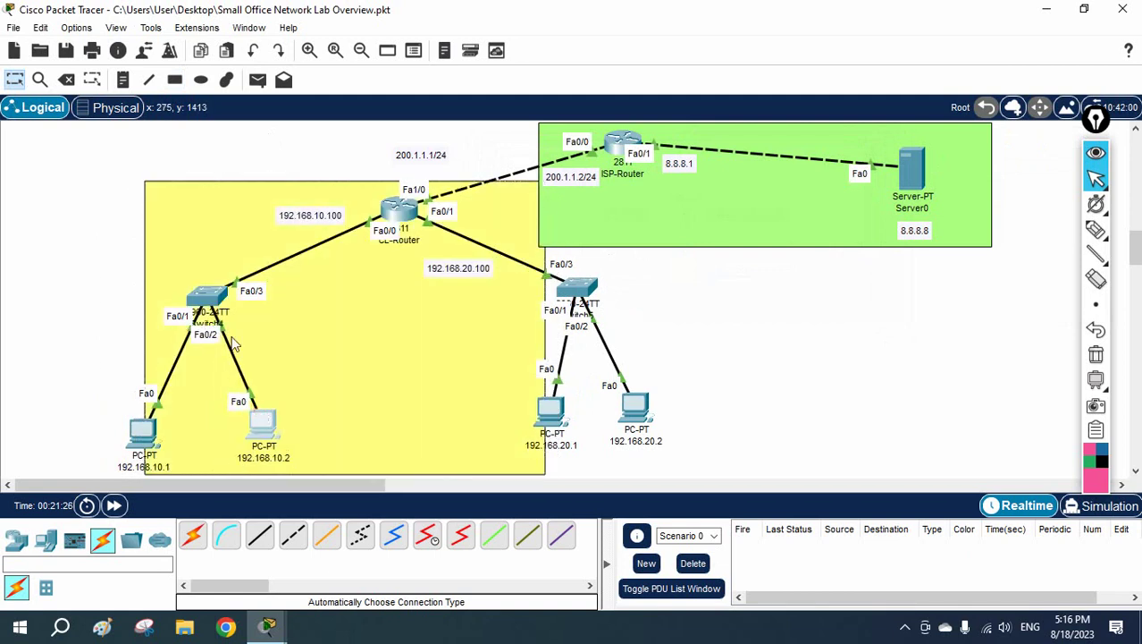
{"action": "left_click_drag", "start_coordinate": [211, 291], "coordinate": [262, 265]}
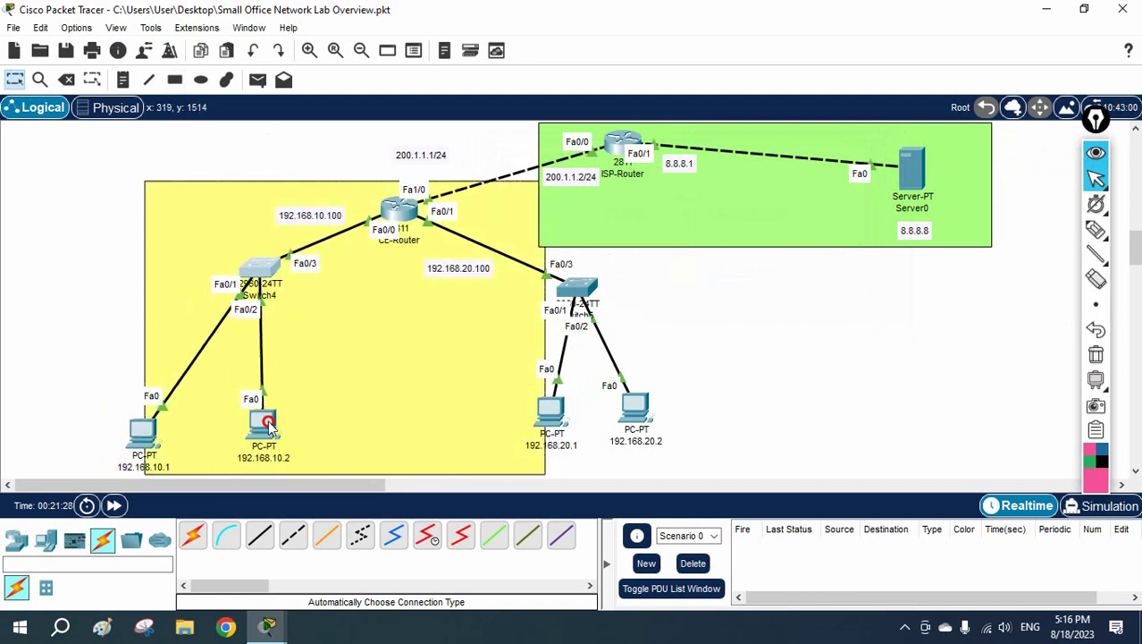
{"action": "left_click_drag", "start_coordinate": [268, 424], "coordinate": [316, 413]}
{"action": "left_click_drag", "start_coordinate": [132, 433], "coordinate": [158, 417]}
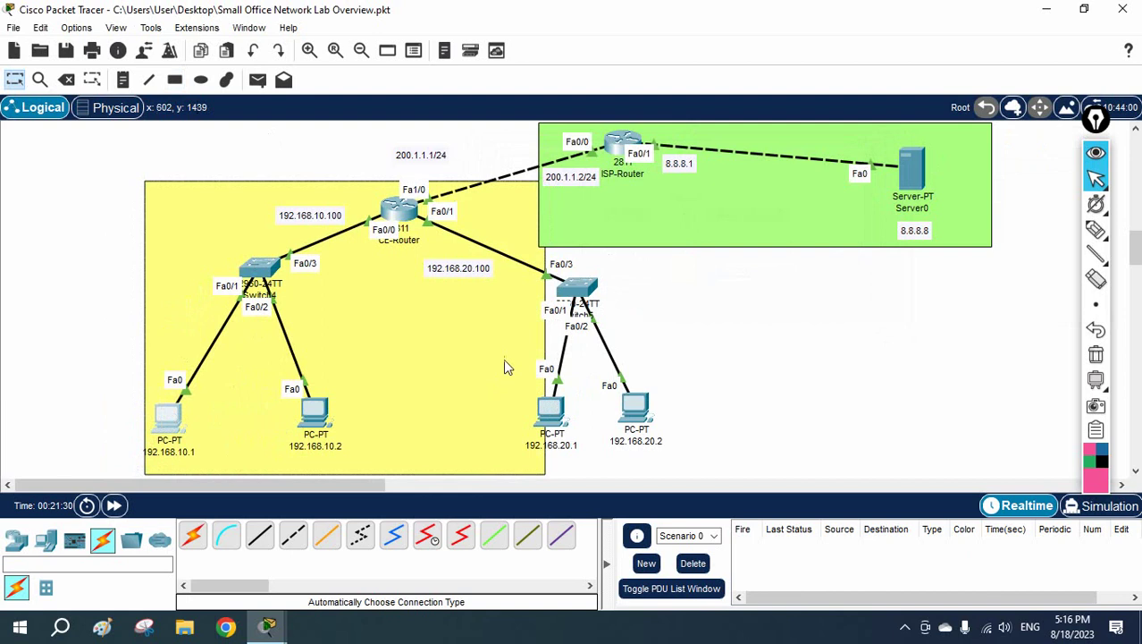
Bring the right switch and PCs 192.168.20.1 and 192.168.20.2 inside the yellow area and reposition the 192.168.20.100 and 200.1.1.1/24 labels.
{"action": "left_click_drag", "start_coordinate": [574, 294], "coordinate": [511, 268]}
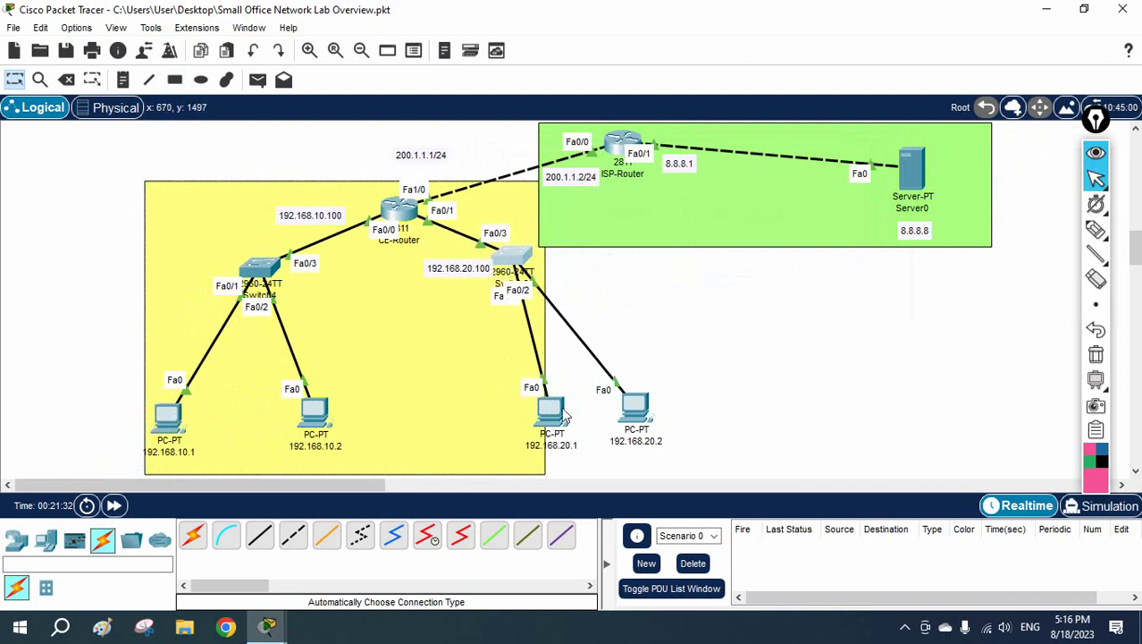
{"action": "left_click_drag", "start_coordinate": [565, 416], "coordinate": [444, 398]}
{"action": "left_click_drag", "start_coordinate": [636, 413], "coordinate": [521, 395]}
{"action": "left_click_drag", "start_coordinate": [447, 273], "coordinate": [418, 268]}
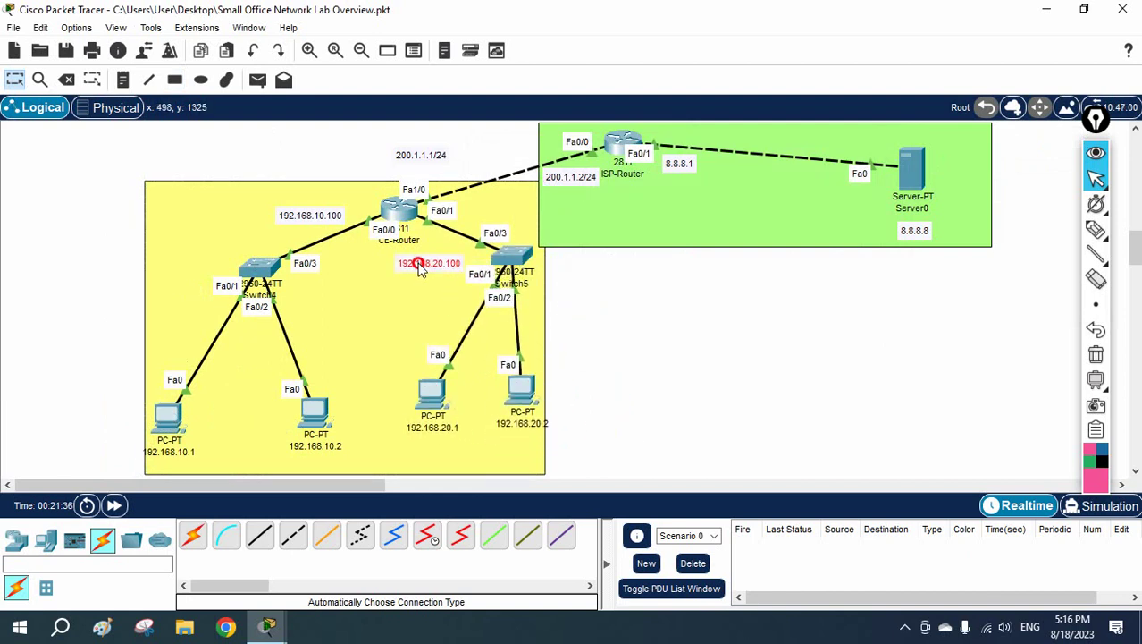
{"action": "mouse_move", "coordinate": [322, 199]}
{"action": "left_mouse_down"}
{"action": "mouse_move", "coordinate": [321, 183]}
{"action": "mouse_move", "coordinate": [302, 210]}
{"action": "left_mouse_up"}
{"action": "left_click_drag", "start_coordinate": [489, 209], "coordinate": [488, 207]}
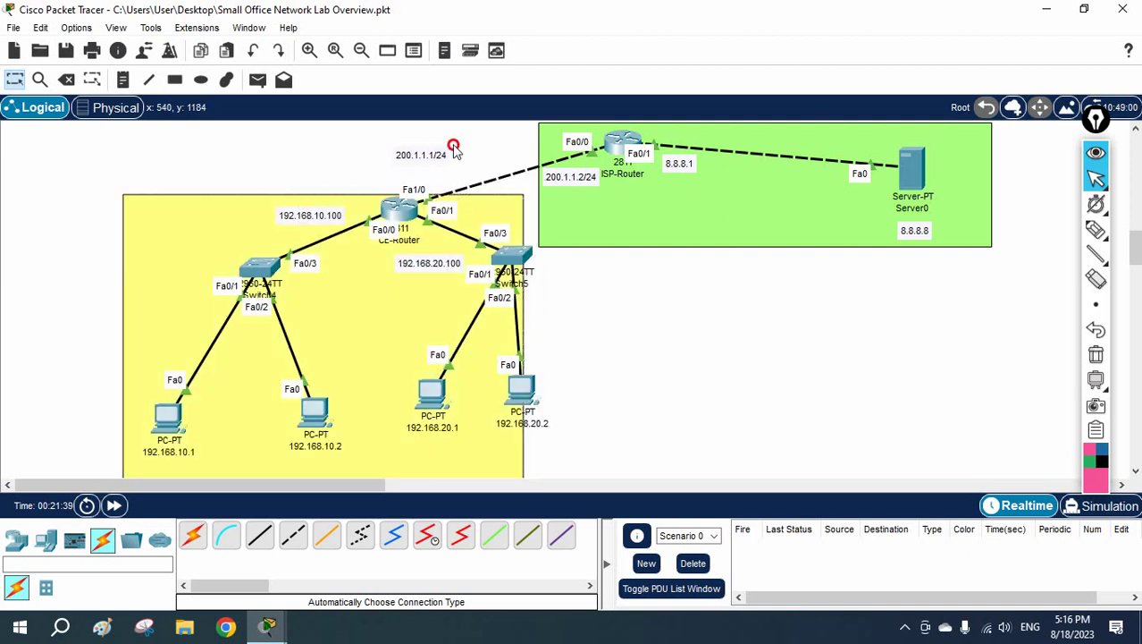
{"action": "left_click_drag", "start_coordinate": [410, 154], "coordinate": [447, 168]}
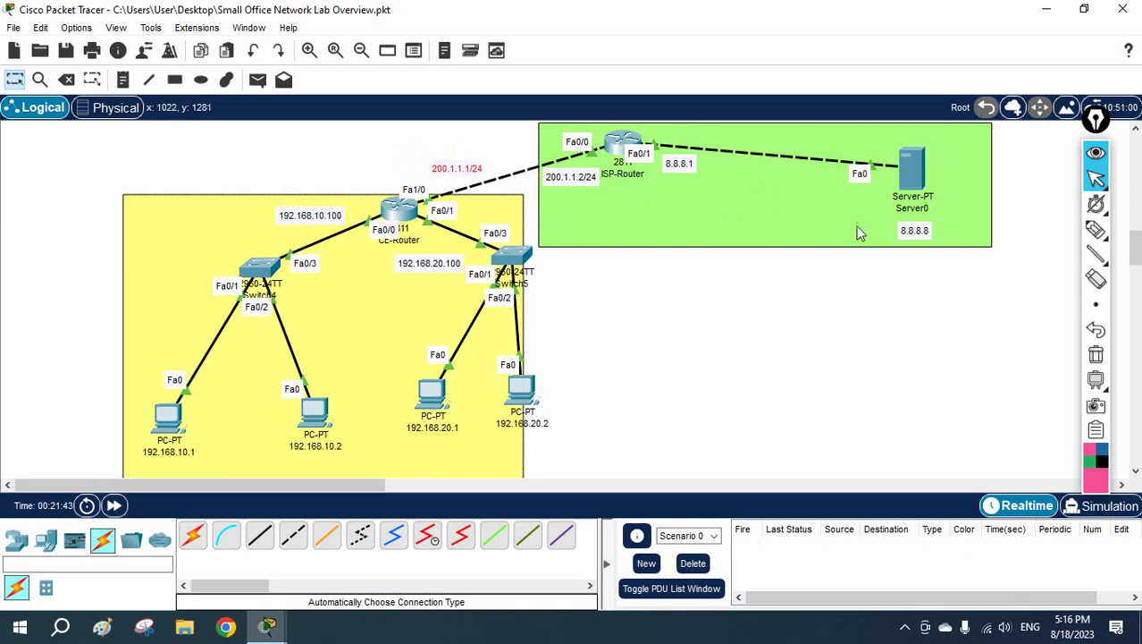
Add an 'ISP Network' note in the green area and shift PCs 192.168.20.1 and 192.168.20.2.
{"action": "left_click", "coordinate": [123, 79]}
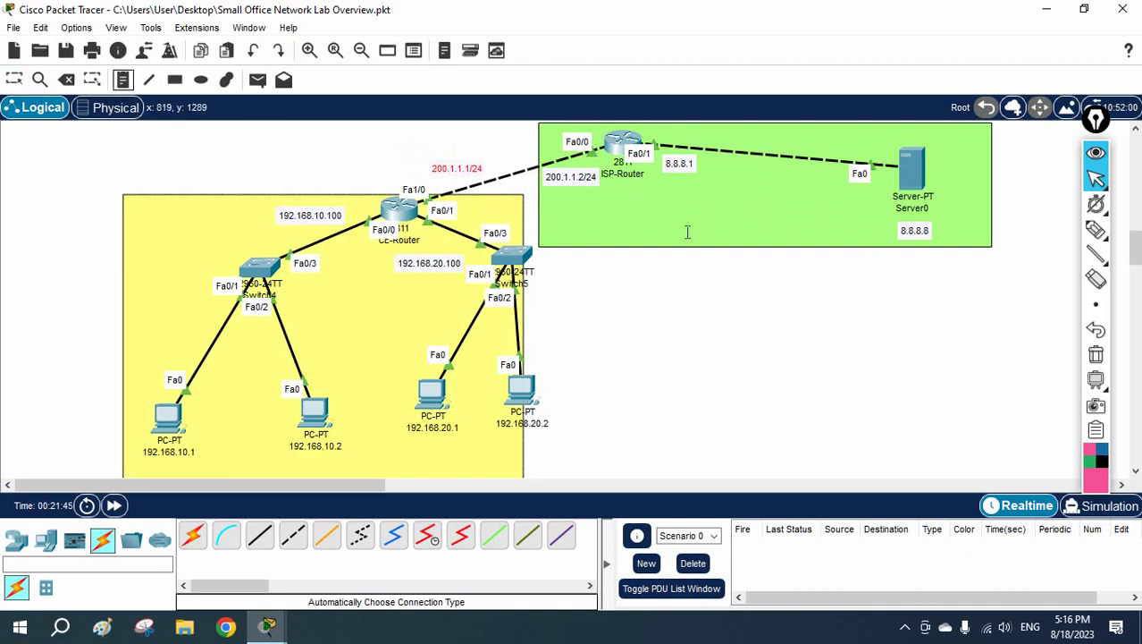
{"action": "left_click", "coordinate": [704, 229]}
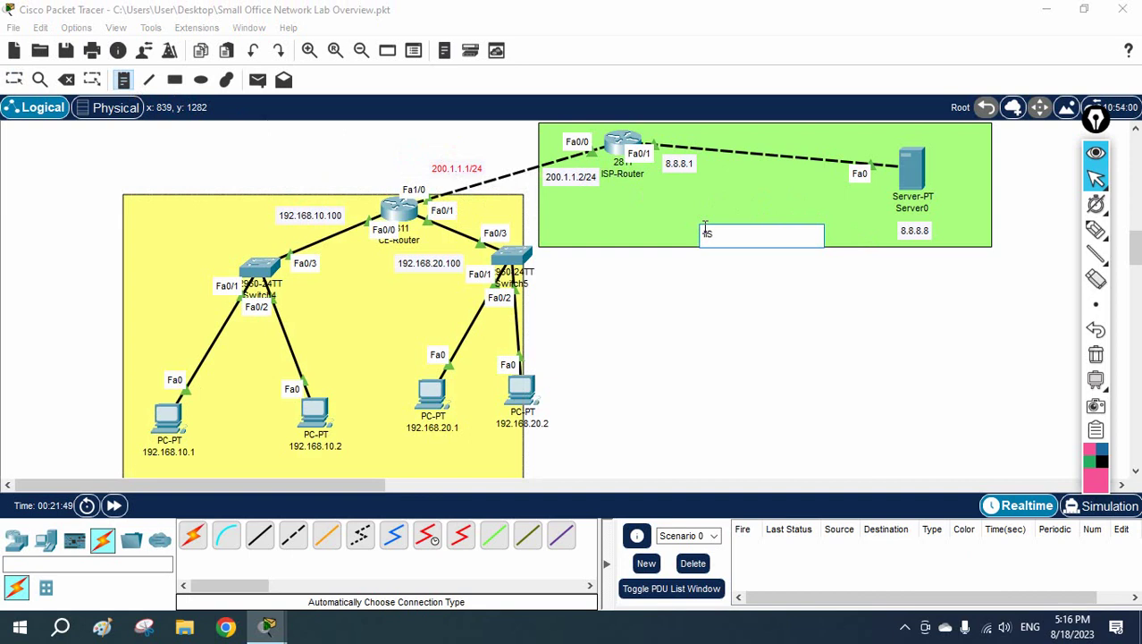
{"action": "key", "text": "BackSpace"}
{"action": "key", "text": "BackSpace"}
{"action": "left_click", "coordinate": [805, 315]}
{"action": "left_click", "coordinate": [14, 80]}
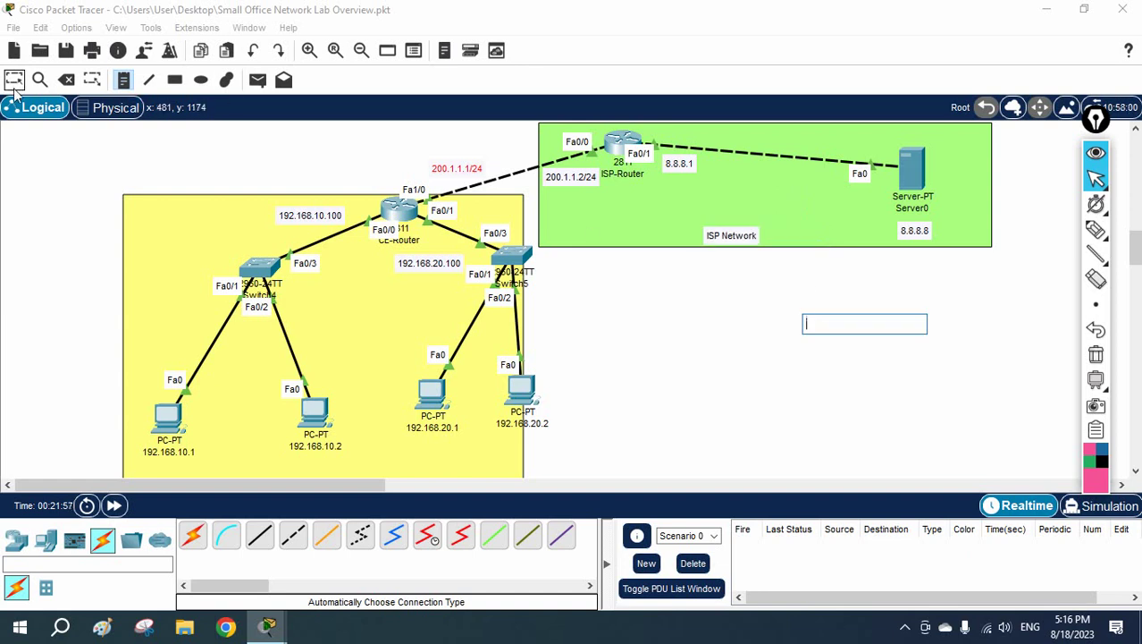
{"action": "left_click_drag", "start_coordinate": [740, 235], "coordinate": [748, 220]}
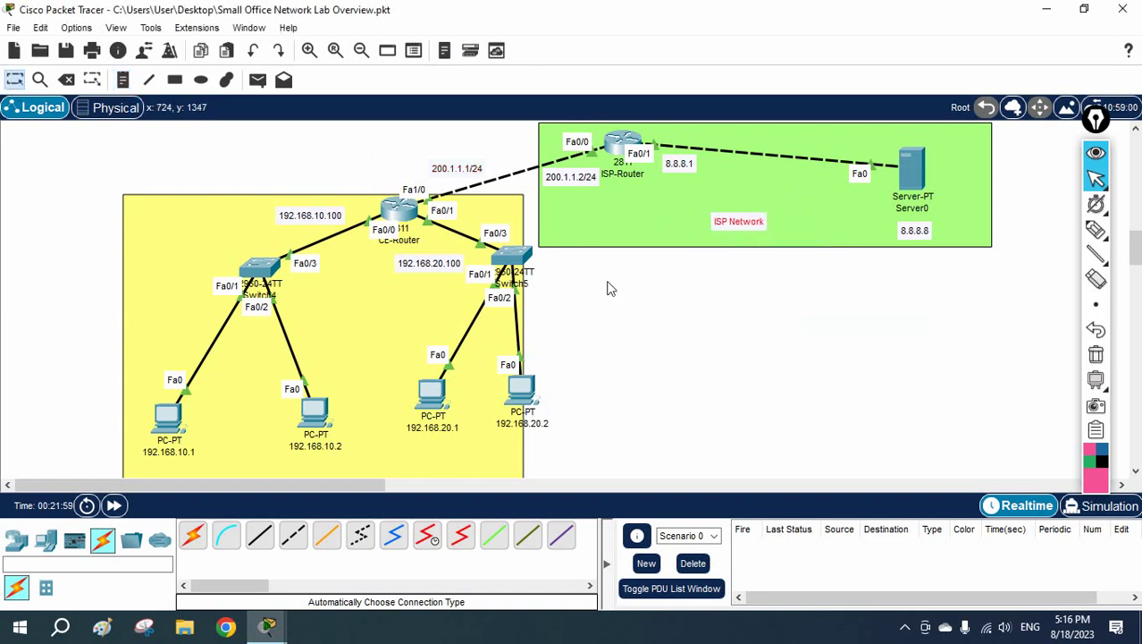
{"action": "left_click_drag", "start_coordinate": [431, 392], "coordinate": [404, 362]}
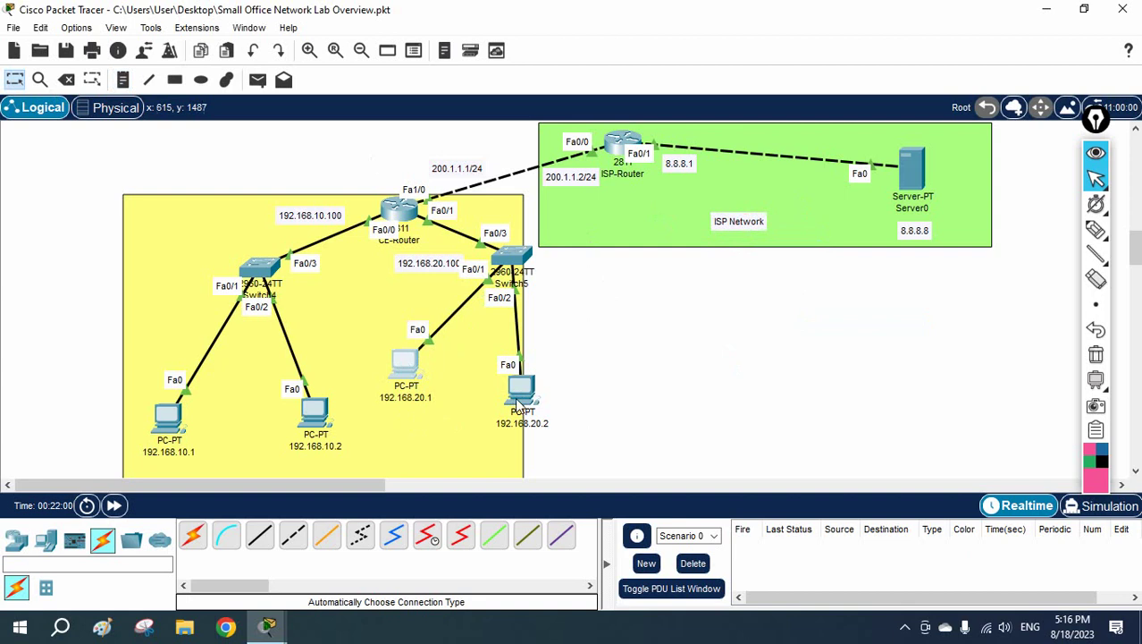
{"action": "left_click_drag", "start_coordinate": [519, 397], "coordinate": [486, 408]}
Run ping 8.8.8.8 from PC 192.168.20.1's Command Prompt.
{"action": "left_click", "coordinate": [407, 366]}
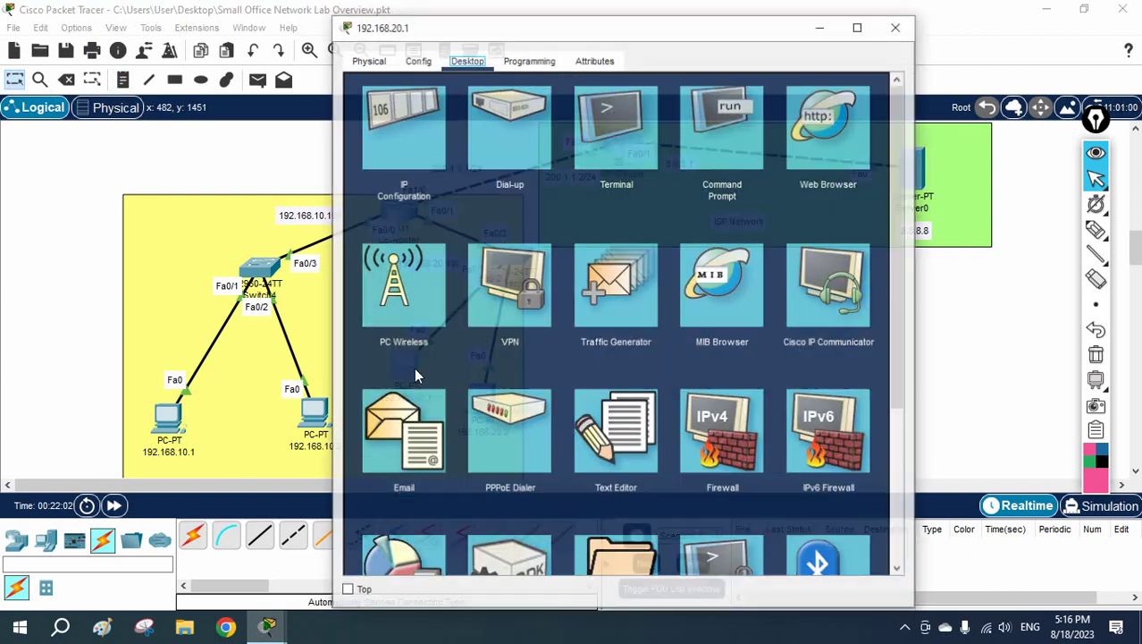
{"action": "left_click", "coordinate": [747, 111]}
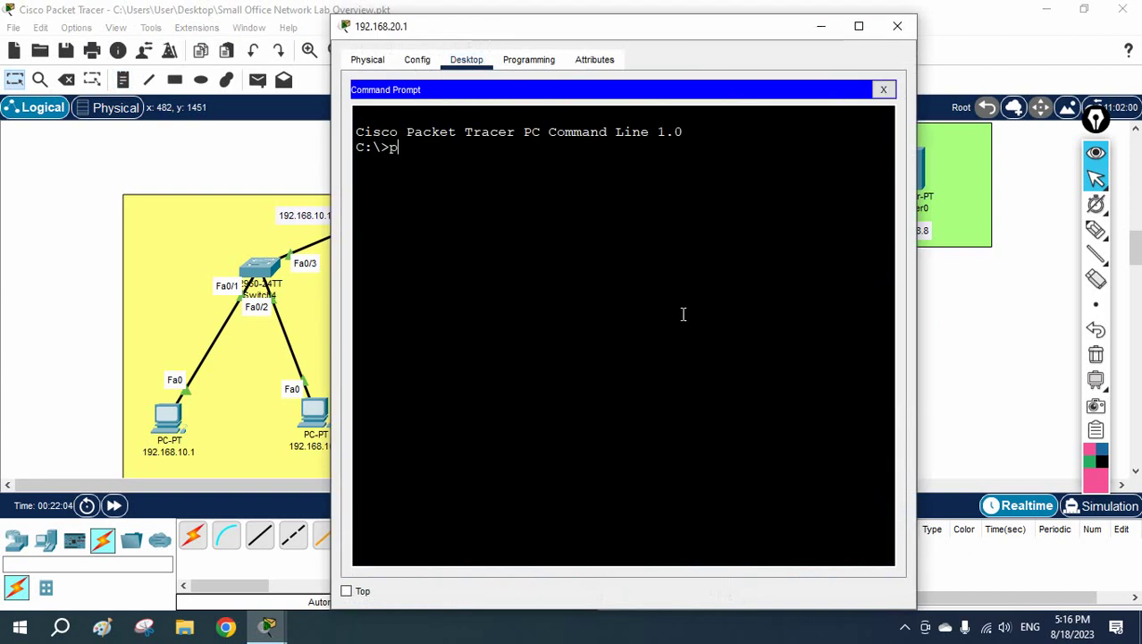
{"action": "type", "text": "ping 8.8.8.8"}
{"action": "key", "text": "Return"}
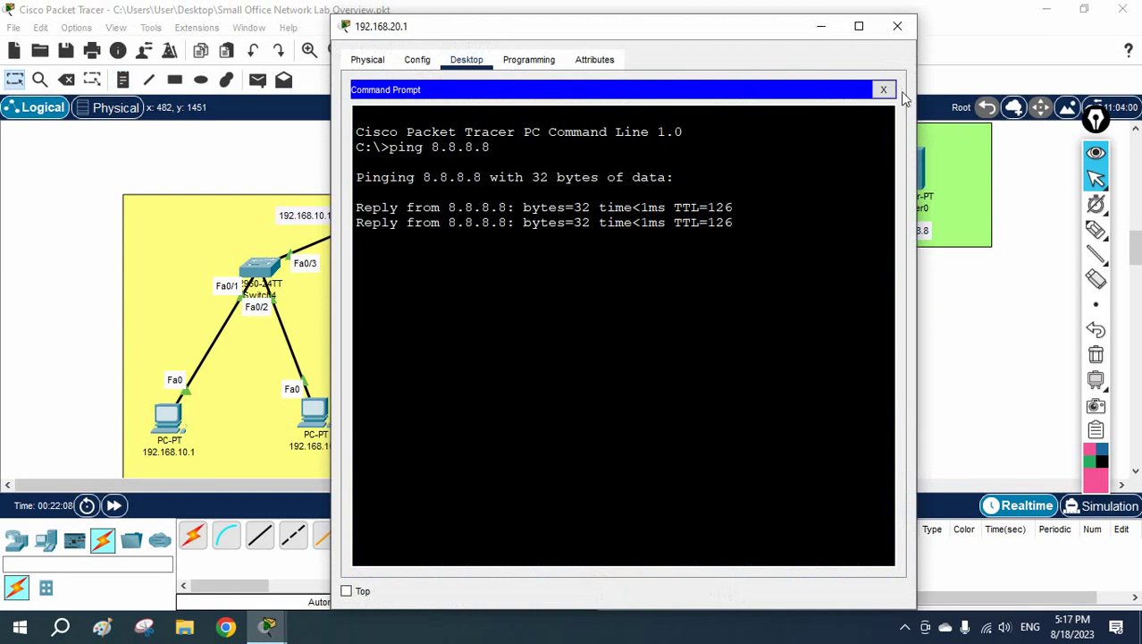
{"action": "left_click", "coordinate": [883, 90]}
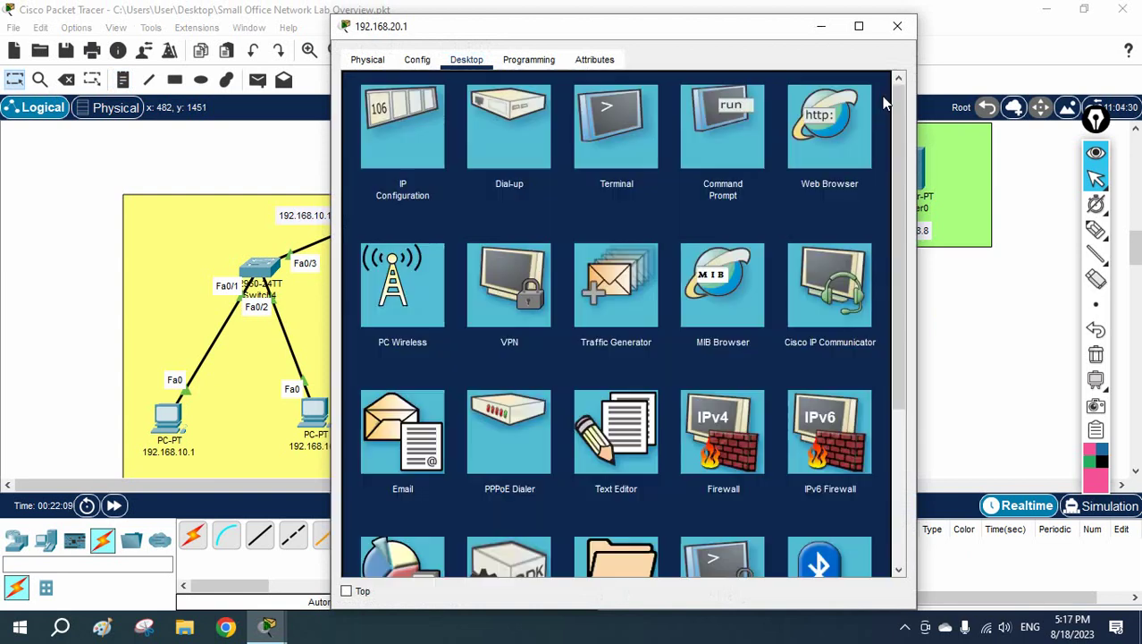
Load the 8.8.8.8 web page in PC 192.168.20.1's browser and open its Copyrights page.
{"action": "left_click", "coordinate": [825, 156]}
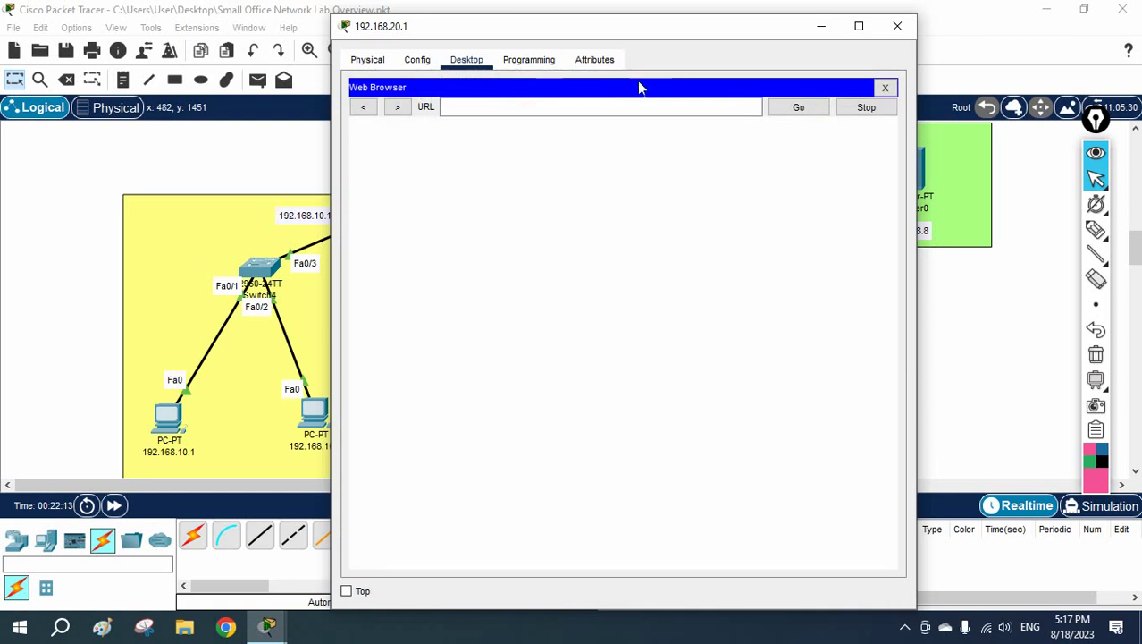
{"action": "left_click", "coordinate": [626, 108]}
{"action": "type", "text": "8.8.8.8"}
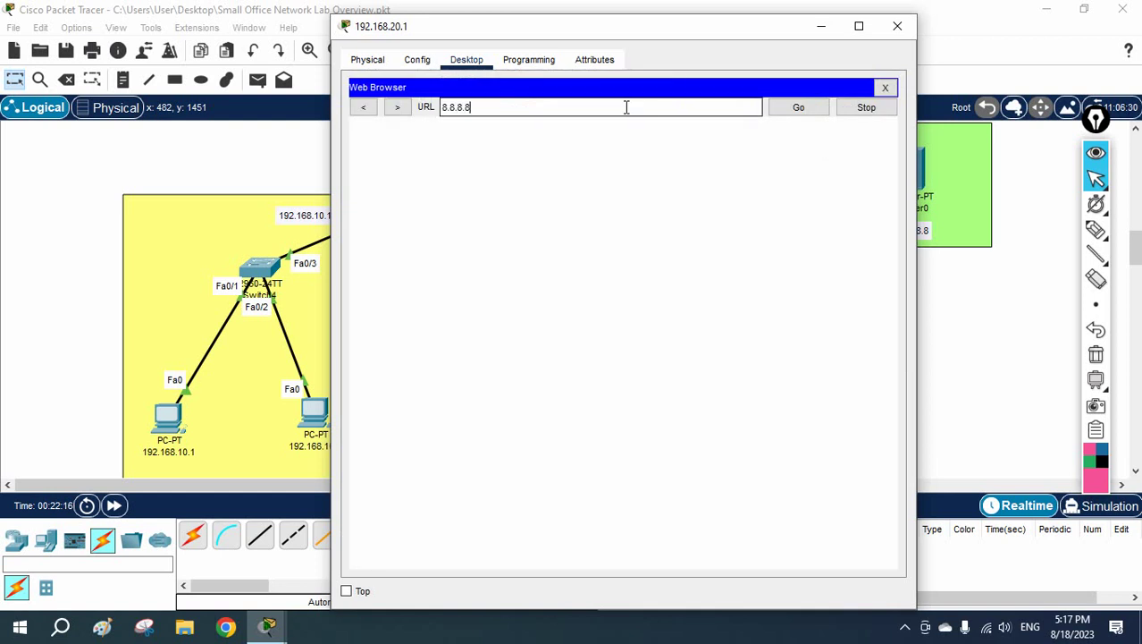
{"action": "key", "text": "Return"}
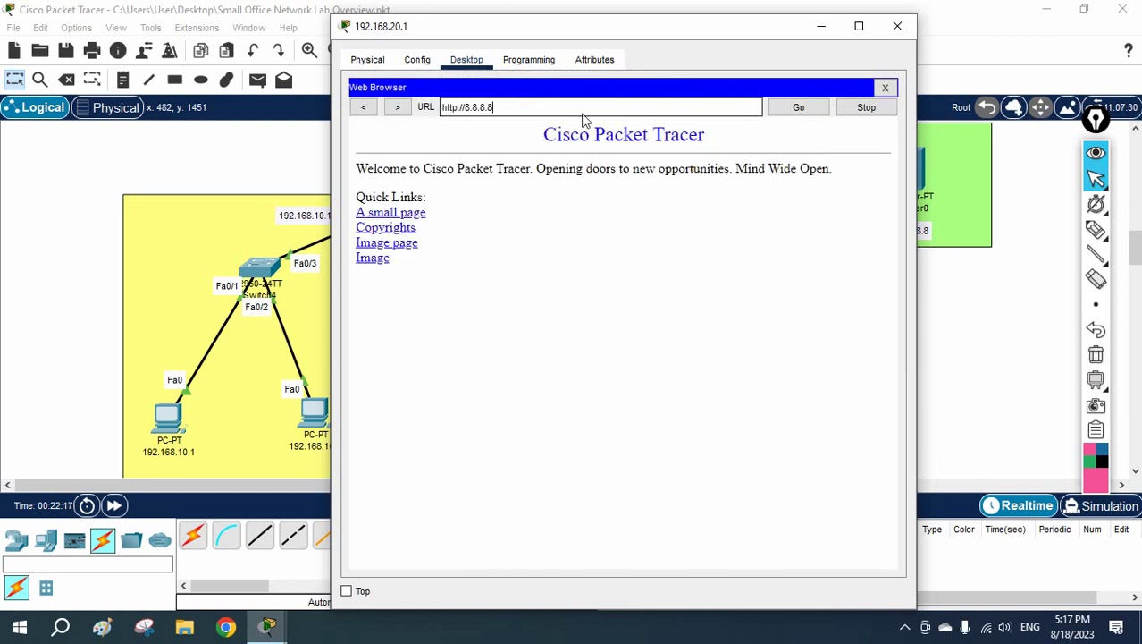
{"action": "double_click", "coordinate": [396, 229]}
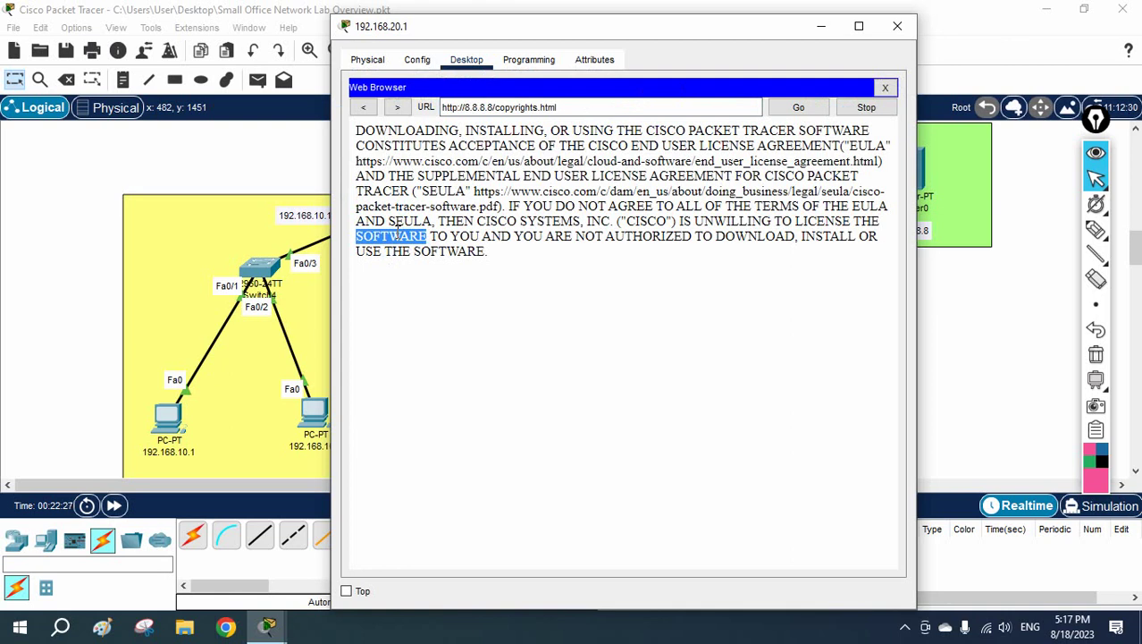
{"action": "left_click", "coordinate": [897, 25]}
Run ping 8.8.8.8 from PC 192.168.20.2's Command Prompt.
{"action": "left_click", "coordinate": [477, 402]}
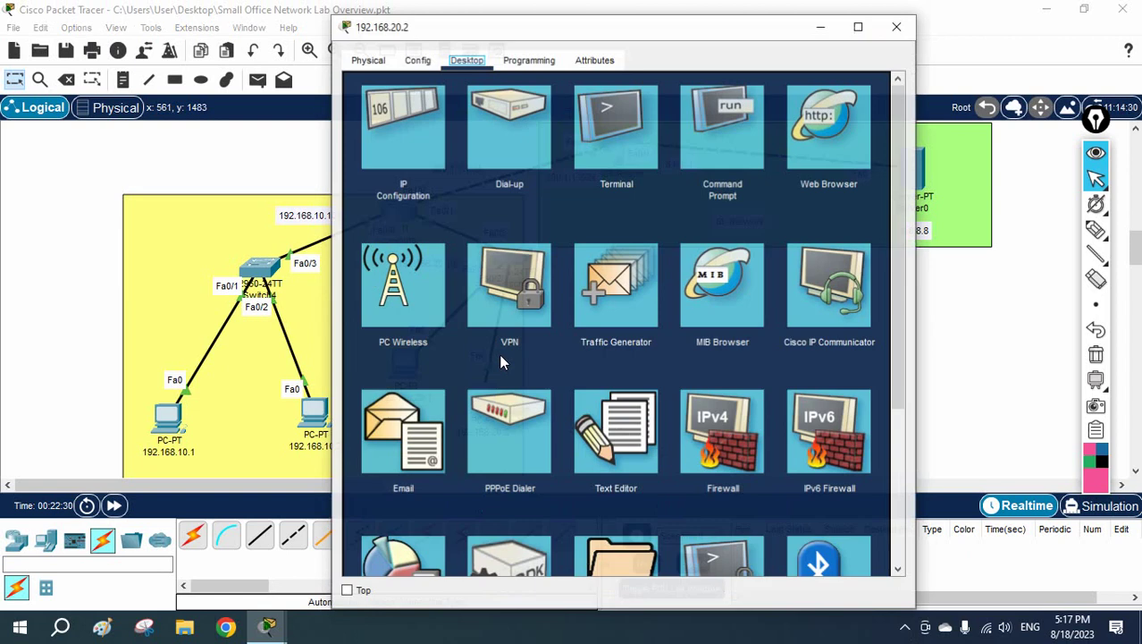
{"action": "left_click", "coordinate": [715, 125]}
{"action": "type", "text": "p"}
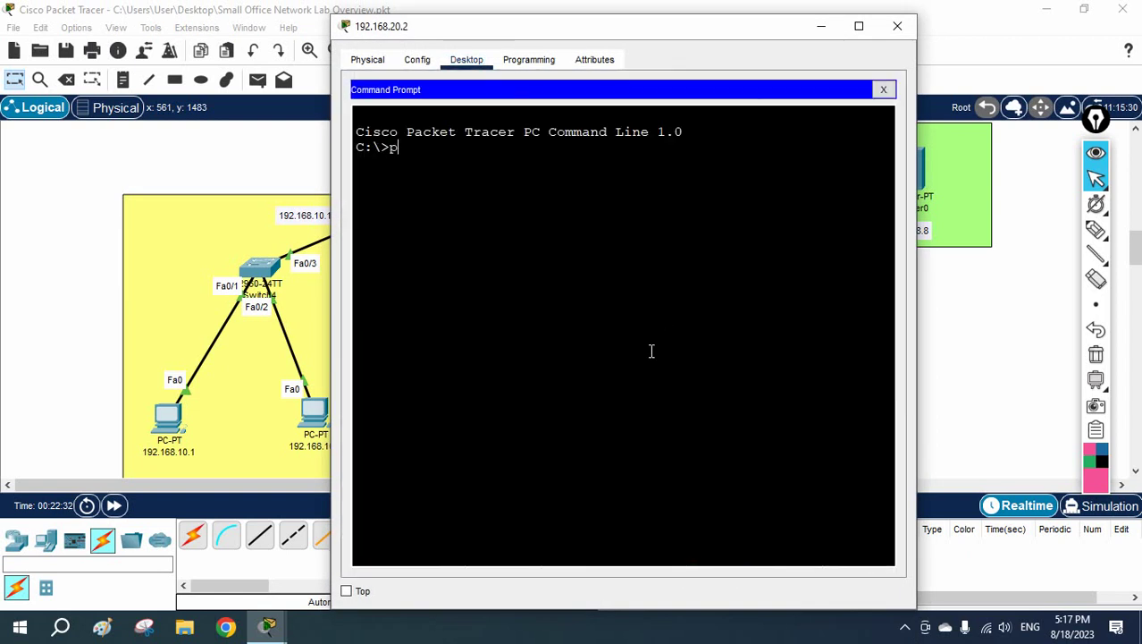
{"action": "type", "text": "ing 8.8.8.8"}
{"action": "key", "text": "Return"}
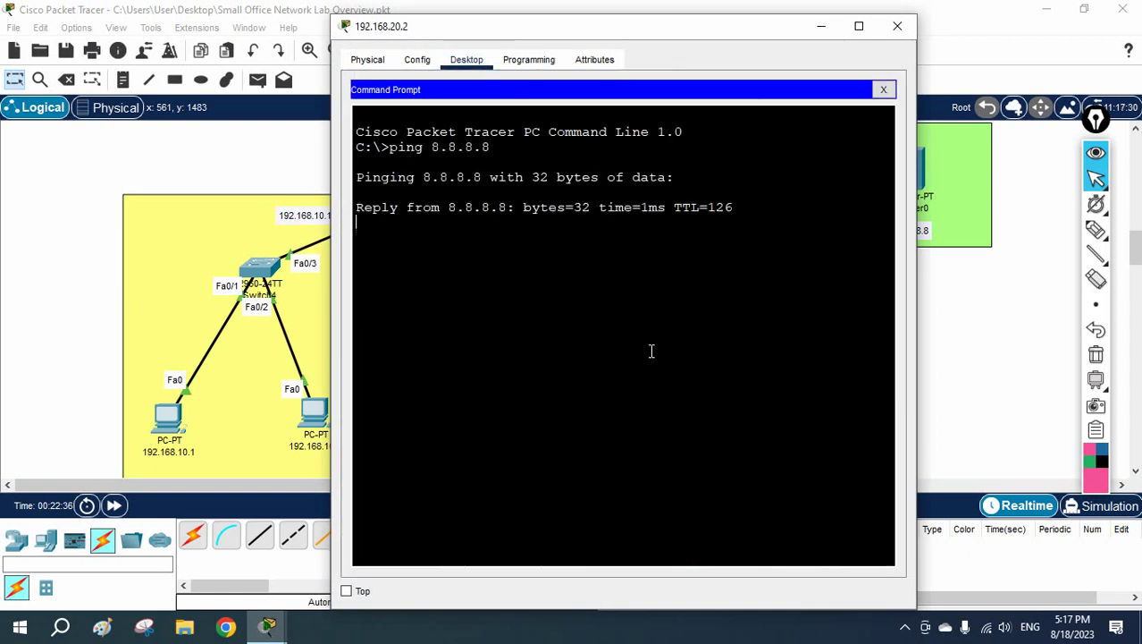
{"action": "left_click", "coordinate": [883, 90]}
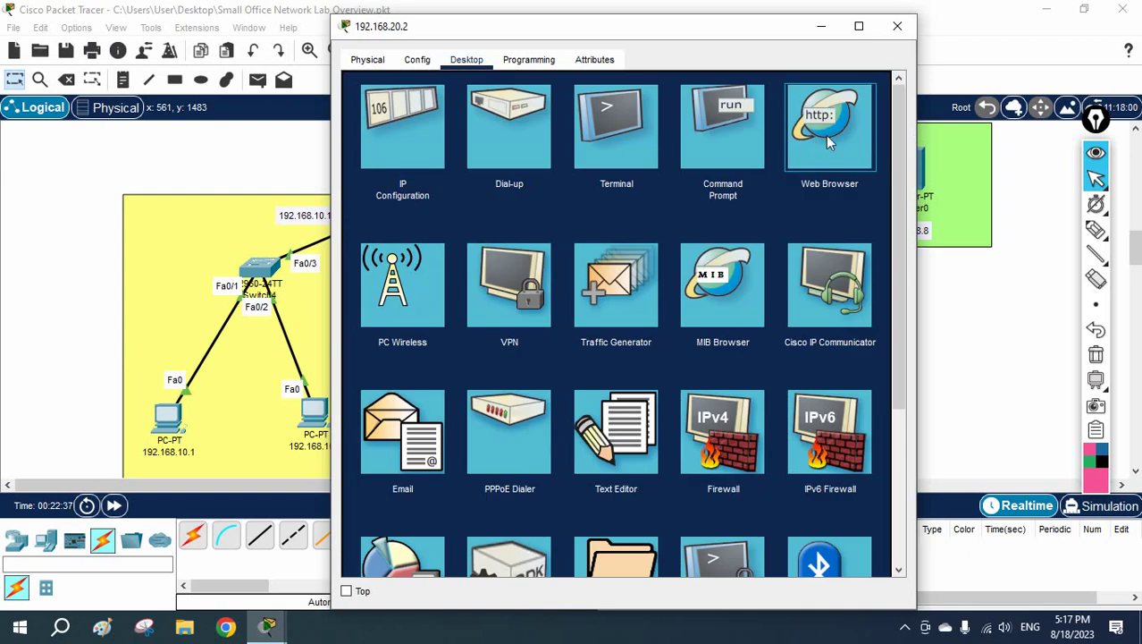
Load the 8.8.8.8 web page in PC 192.168.20.2's browser, then close the PC window.
{"action": "left_click", "coordinate": [793, 157]}
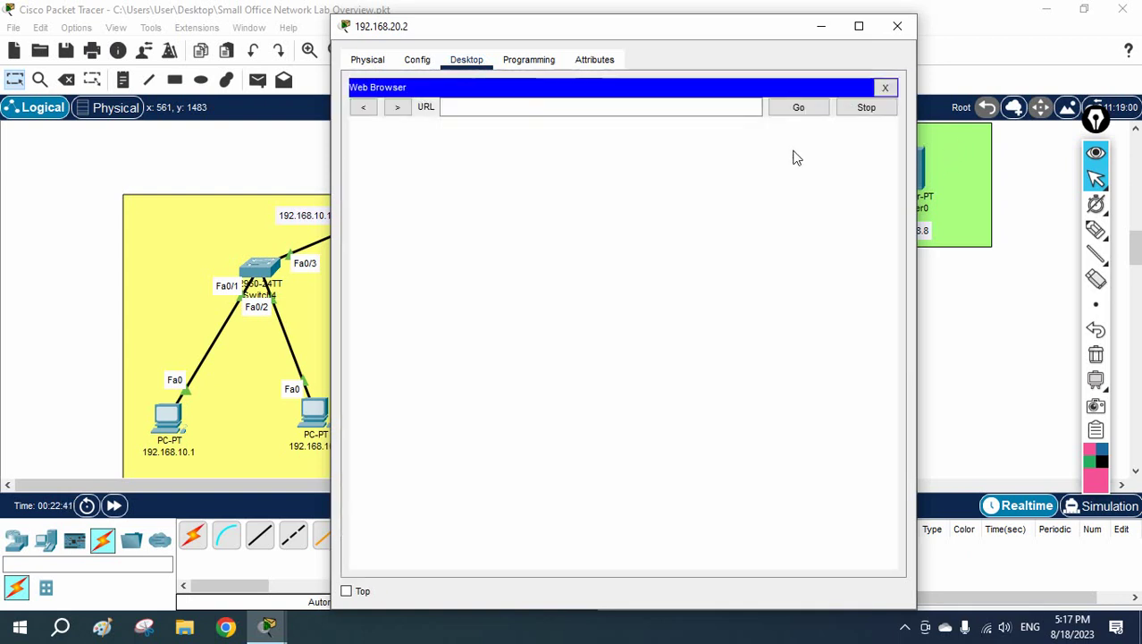
{"action": "left_click", "coordinate": [536, 111]}
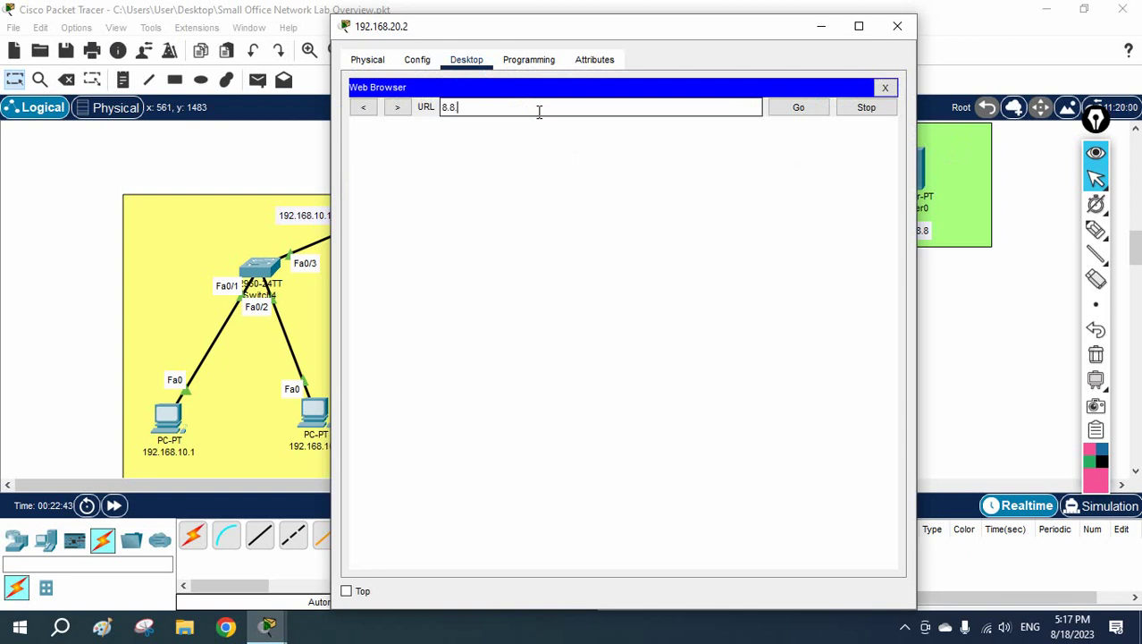
{"action": "key", "text": "Return"}
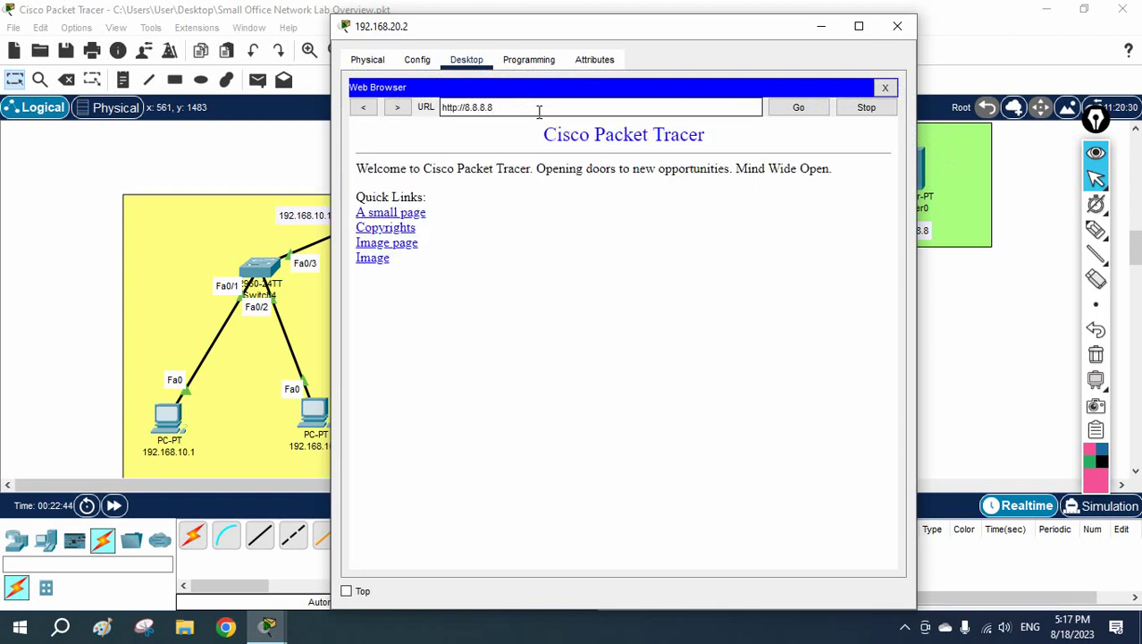
{"action": "left_click", "coordinate": [897, 26]}
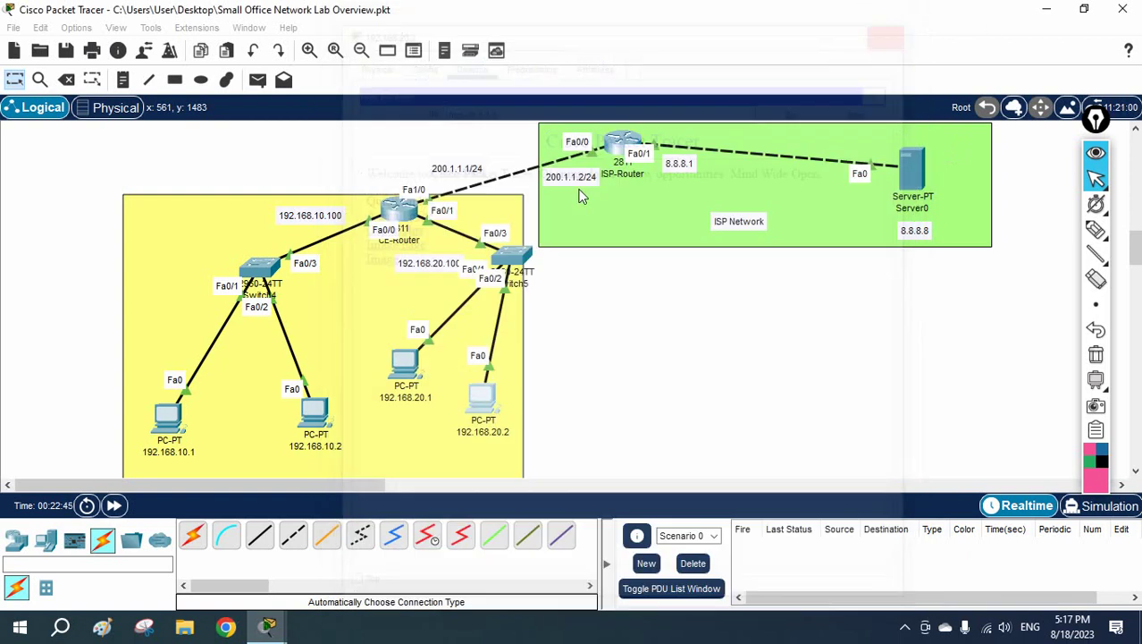
Try saving ISP-Router's configuration with the mistyped command 'we' and advance the simulation clock.
{"action": "left_click", "coordinate": [623, 145]}
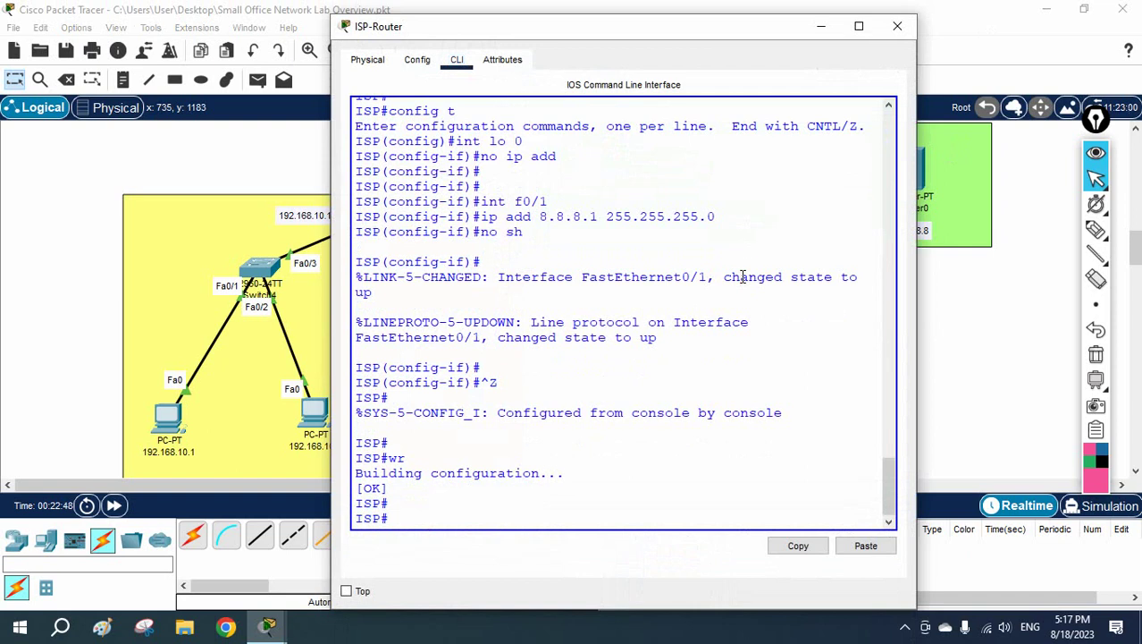
{"action": "type", "text": "we"}
{"action": "key", "text": "Return"}
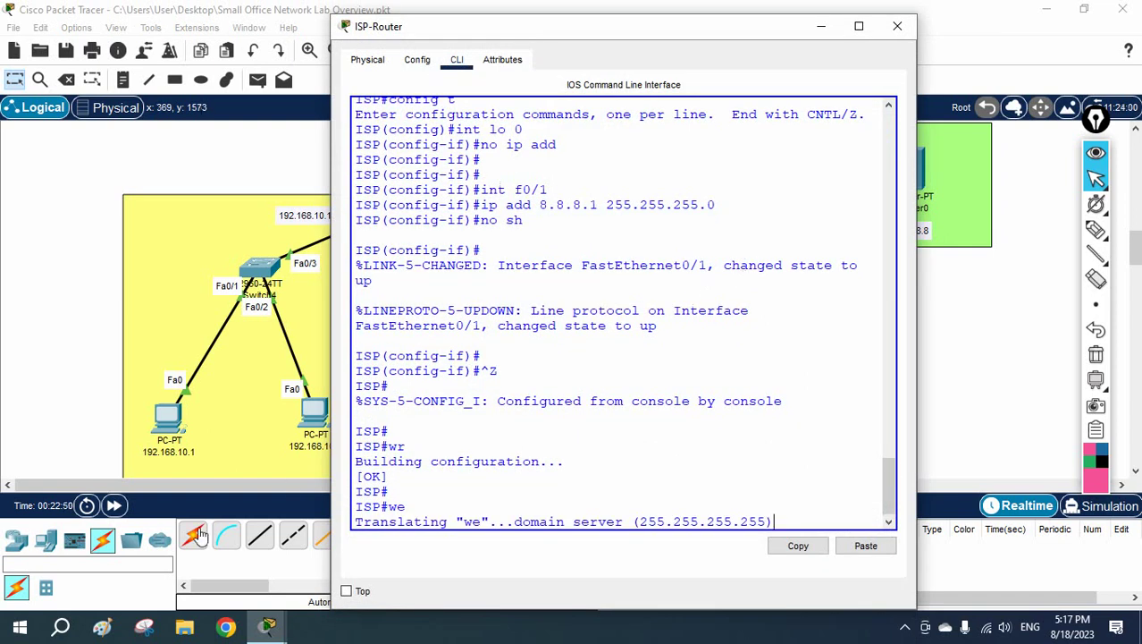
{"action": "left_click", "coordinate": [116, 506]}
{"action": "left_click", "coordinate": [623, 150]}
{"action": "left_click", "coordinate": [31, 288]}
{"action": "left_click", "coordinate": [114, 507]}
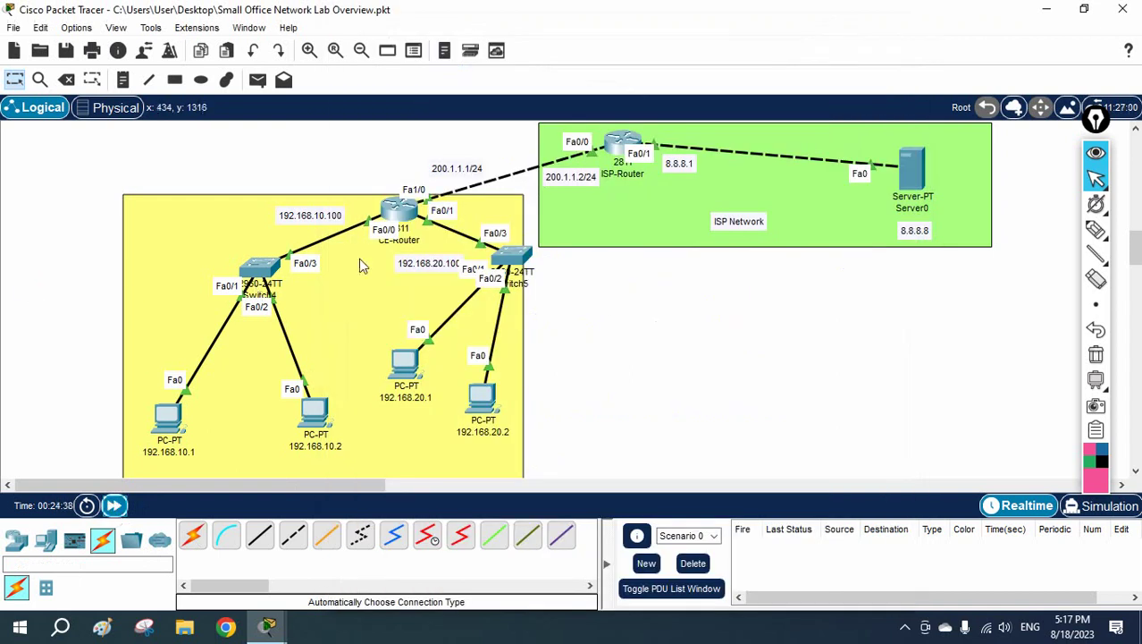
Exit configuration mode on CE-Router and save its running configuration with wr.
{"action": "left_click", "coordinate": [398, 210]}
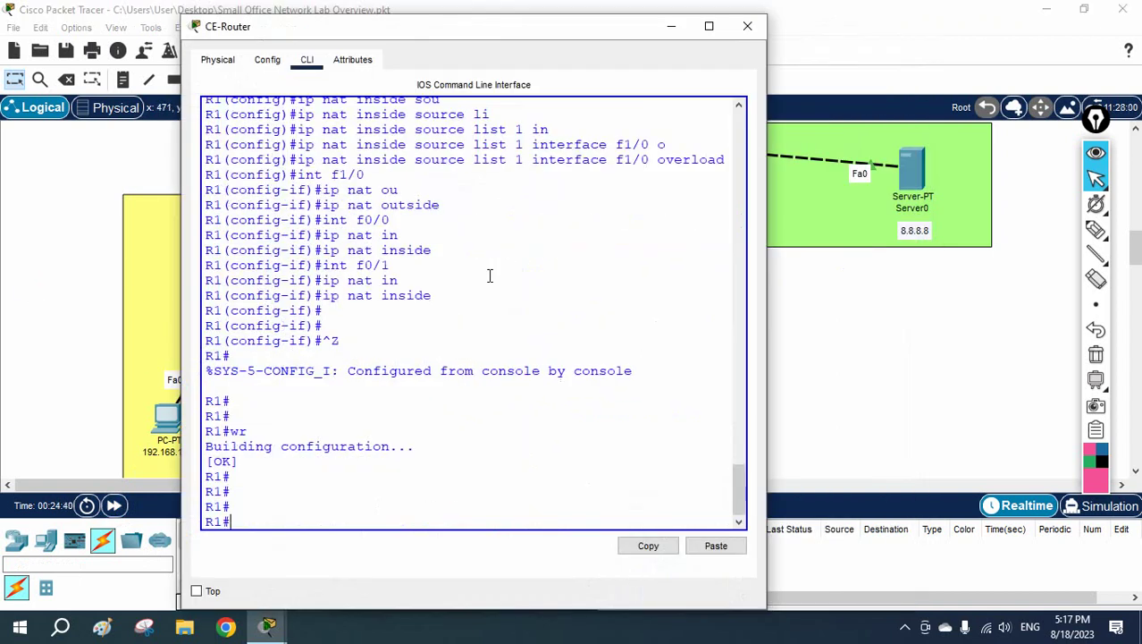
{"action": "key", "text": "ctrl+z"}
{"action": "key", "text": "Return"}
{"action": "key", "text": "Return"}
{"action": "type", "text": "wr"}
{"action": "key", "text": "Return"}
{"action": "key", "text": "Return"}
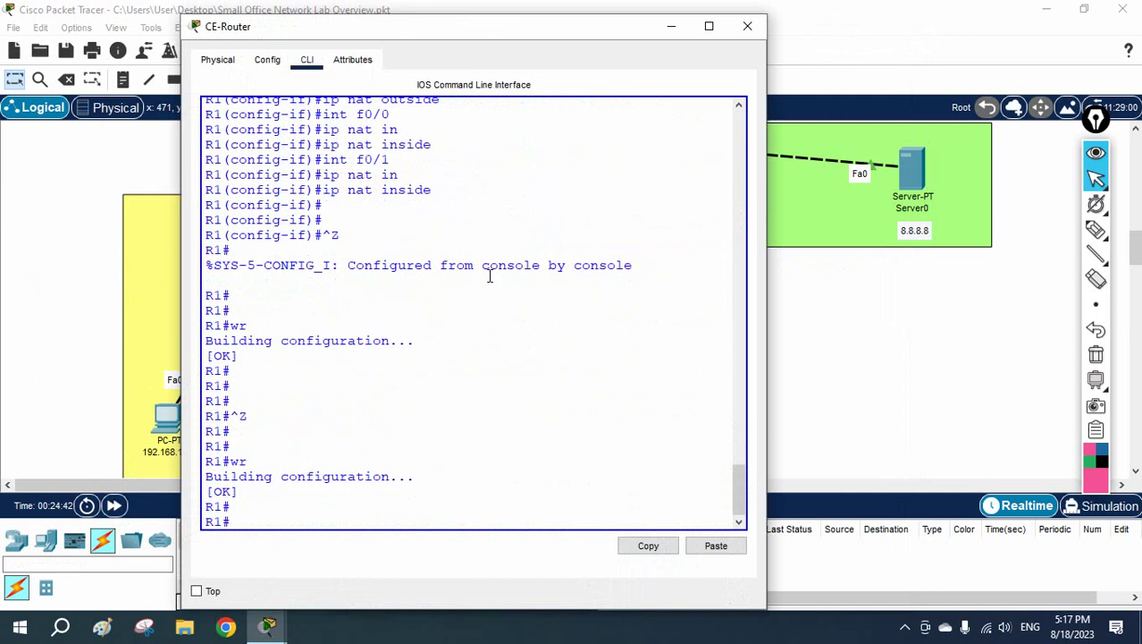
{"action": "left_click", "coordinate": [748, 26]}
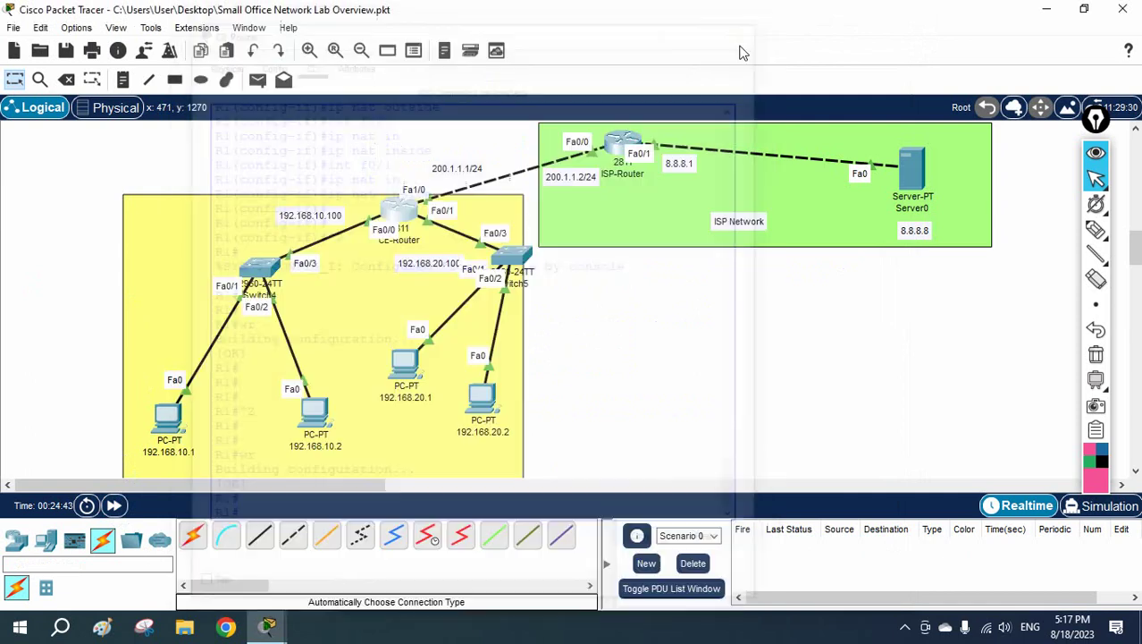
Save ISP-Router's running configuration with wr and close its window.
{"action": "left_click", "coordinate": [626, 150]}
{"action": "double_click", "coordinate": [617, 146]}
{"action": "left_click", "coordinate": [670, 268]}
{"action": "type", "text": "w"}
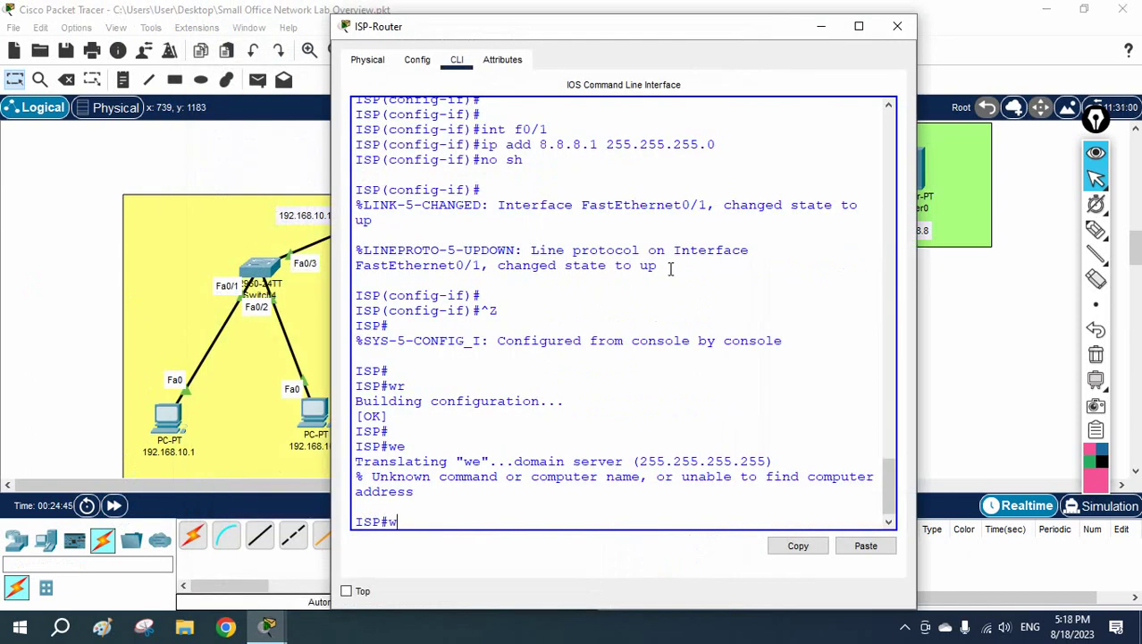
{"action": "type", "text": "r"}
{"action": "key", "text": "Return"}
{"action": "key", "text": "Return"}
{"action": "key", "text": "Return"}
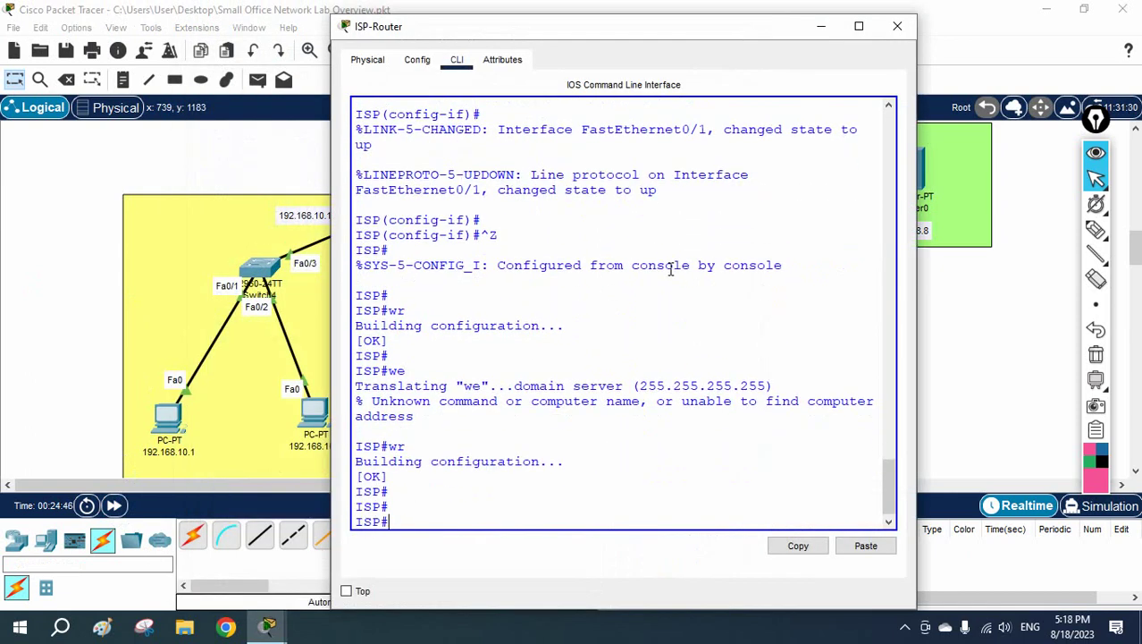
{"action": "left_click", "coordinate": [897, 27]}
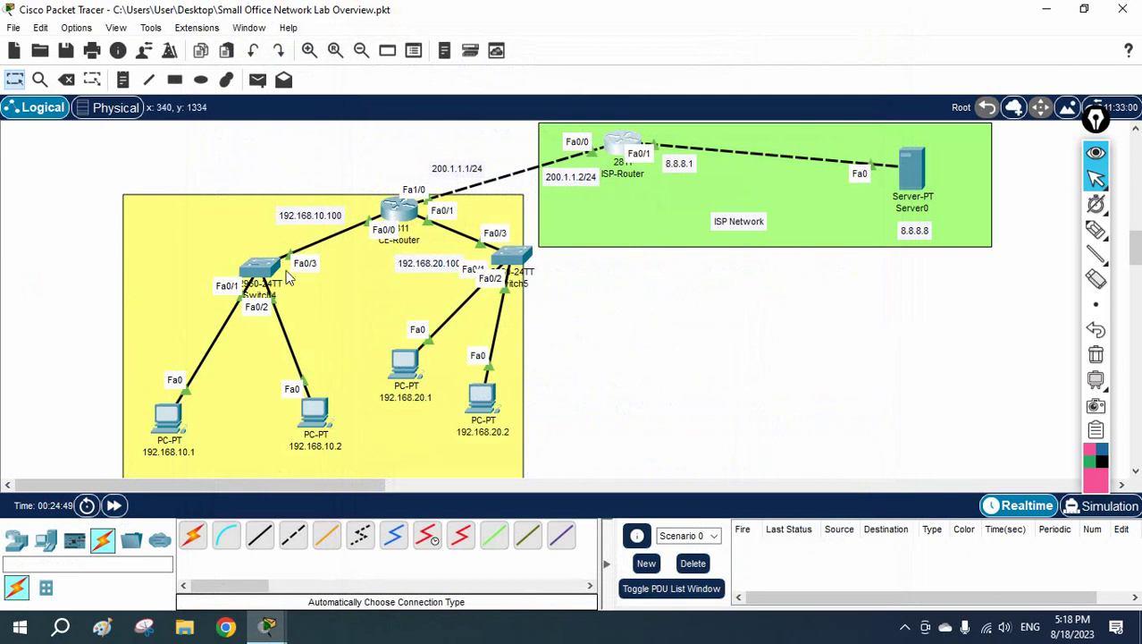
Rearrange CE-Router, Switches 4 and 5, and the four PCs within the yellow area.
{"action": "left_click_drag", "start_coordinate": [513, 257], "coordinate": [489, 251]}
{"action": "left_click_drag", "start_coordinate": [472, 410], "coordinate": [483, 405]}
{"action": "mouse_move", "coordinate": [386, 371]}
{"action": "left_mouse_down"}
{"action": "mouse_move", "coordinate": [395, 400]}
{"action": "mouse_move", "coordinate": [386, 376]}
{"action": "mouse_move", "coordinate": [399, 372]}
{"action": "left_mouse_up"}
{"action": "left_click_drag", "start_coordinate": [399, 213], "coordinate": [246, 224]}
{"action": "left_click_drag", "start_coordinate": [262, 280], "coordinate": [212, 280]}
{"action": "left_click_drag", "start_coordinate": [154, 420], "coordinate": [145, 420]}
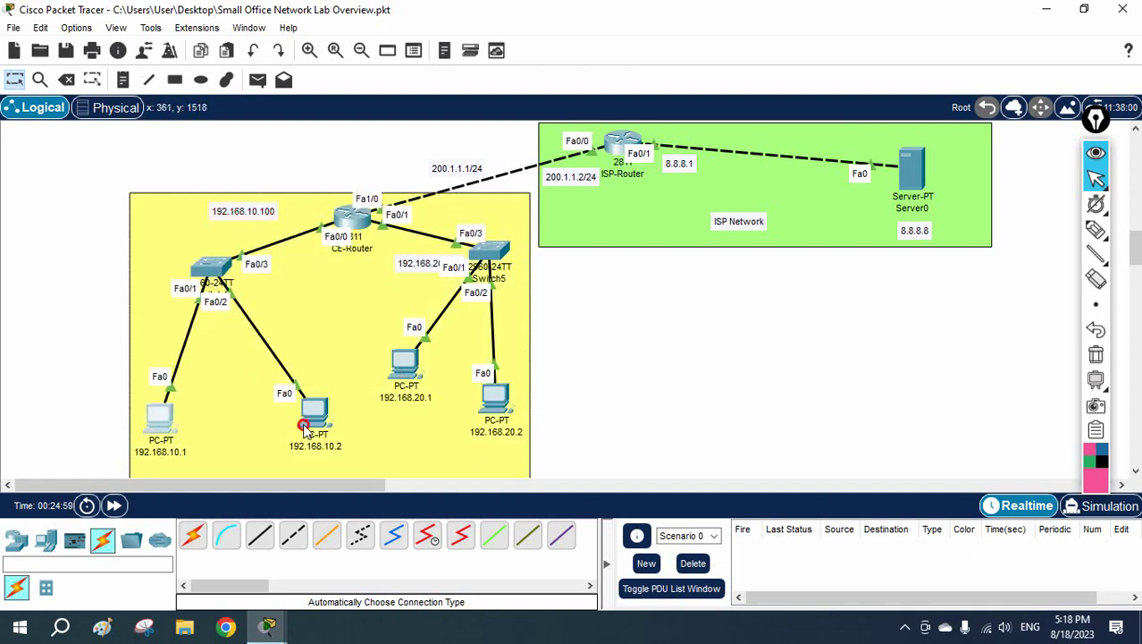
{"action": "left_click_drag", "start_coordinate": [297, 425], "coordinate": [284, 424]}
{"action": "left_click_drag", "start_coordinate": [393, 374], "coordinate": [380, 391]}
{"action": "left_click_drag", "start_coordinate": [502, 411], "coordinate": [496, 409]}
Reposition the 192.168.20.100, 192.168.10.100 and 200.1.1.1/24 labels, then save the lab file.
{"action": "left_click_drag", "start_coordinate": [413, 266], "coordinate": [382, 251]}
{"action": "left_click_drag", "start_coordinate": [485, 259], "coordinate": [458, 243]}
{"action": "mouse_move", "coordinate": [383, 254]}
{"action": "left_mouse_down"}
{"action": "mouse_move", "coordinate": [439, 204]}
{"action": "mouse_move", "coordinate": [469, 205]}
{"action": "left_mouse_up"}
{"action": "left_click_drag", "start_coordinate": [252, 212], "coordinate": [256, 217]}
{"action": "left_click_drag", "start_coordinate": [457, 171], "coordinate": [427, 161]}
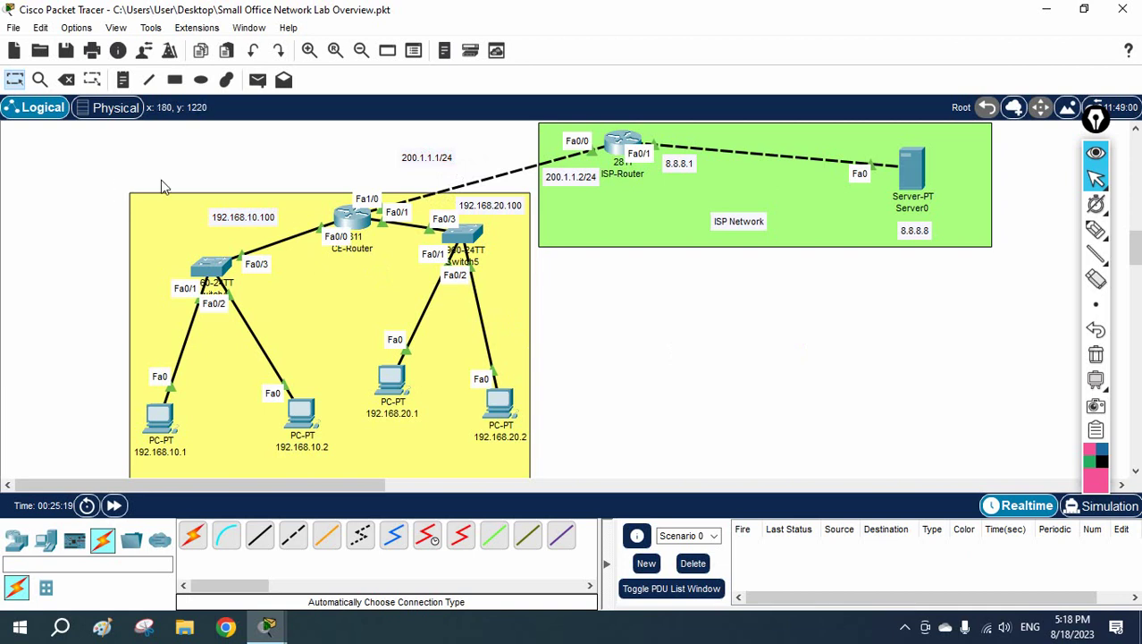
{"action": "left_click", "coordinate": [66, 50]}
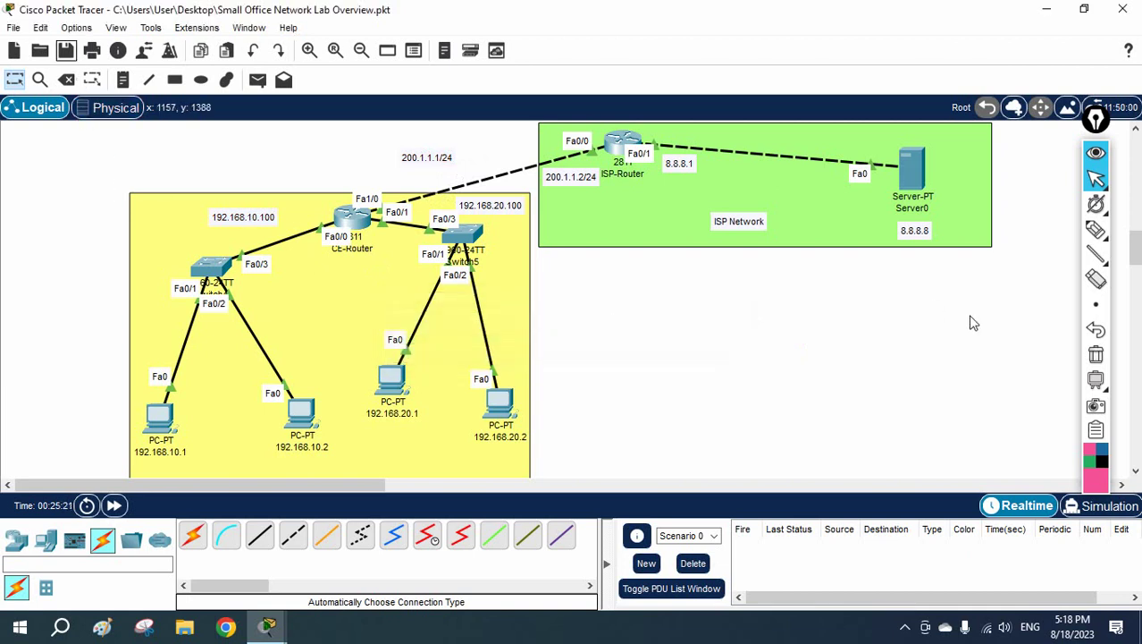